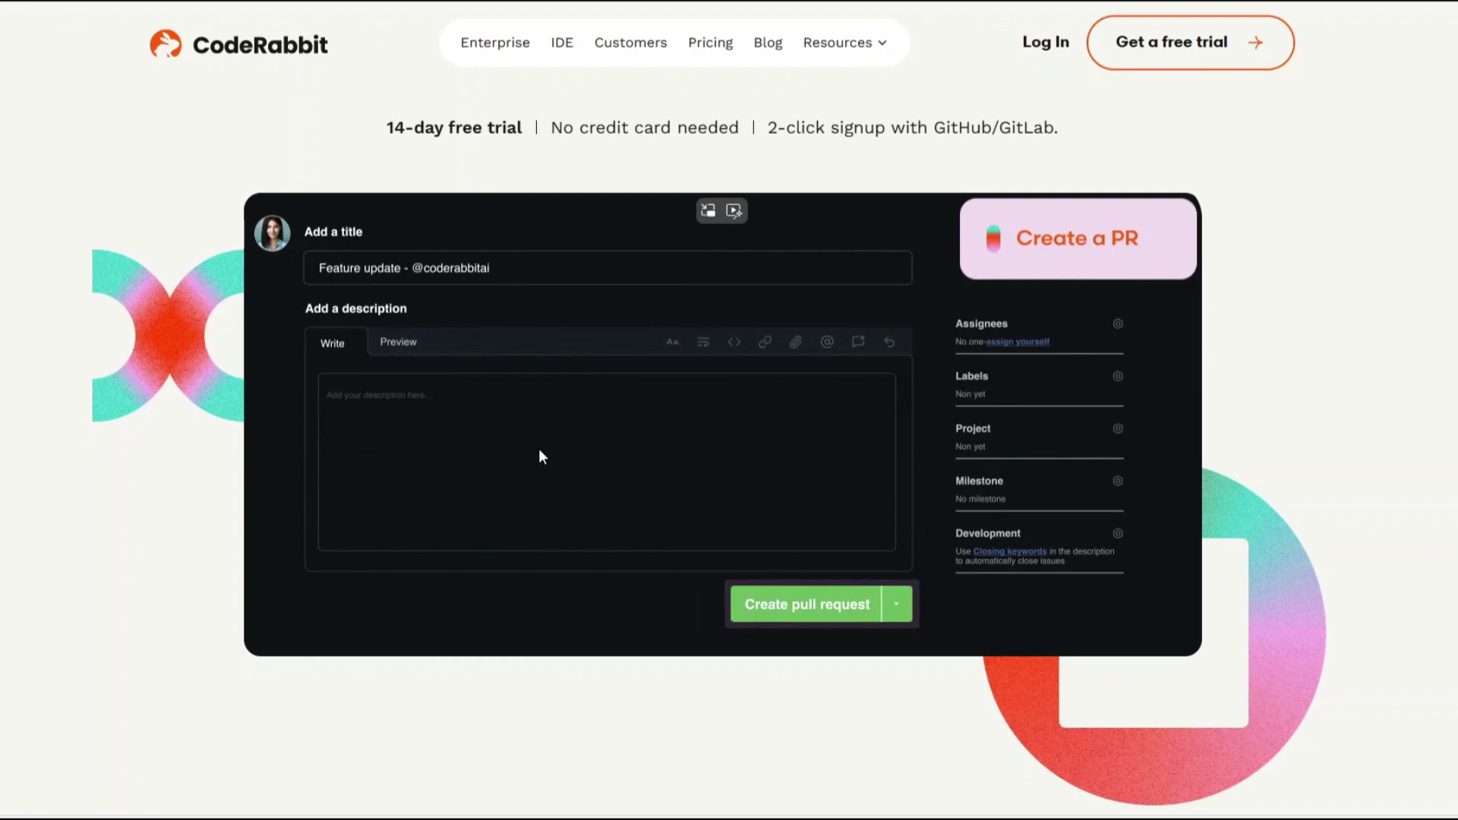
pyautogui.scroll(-3, 540, 457)
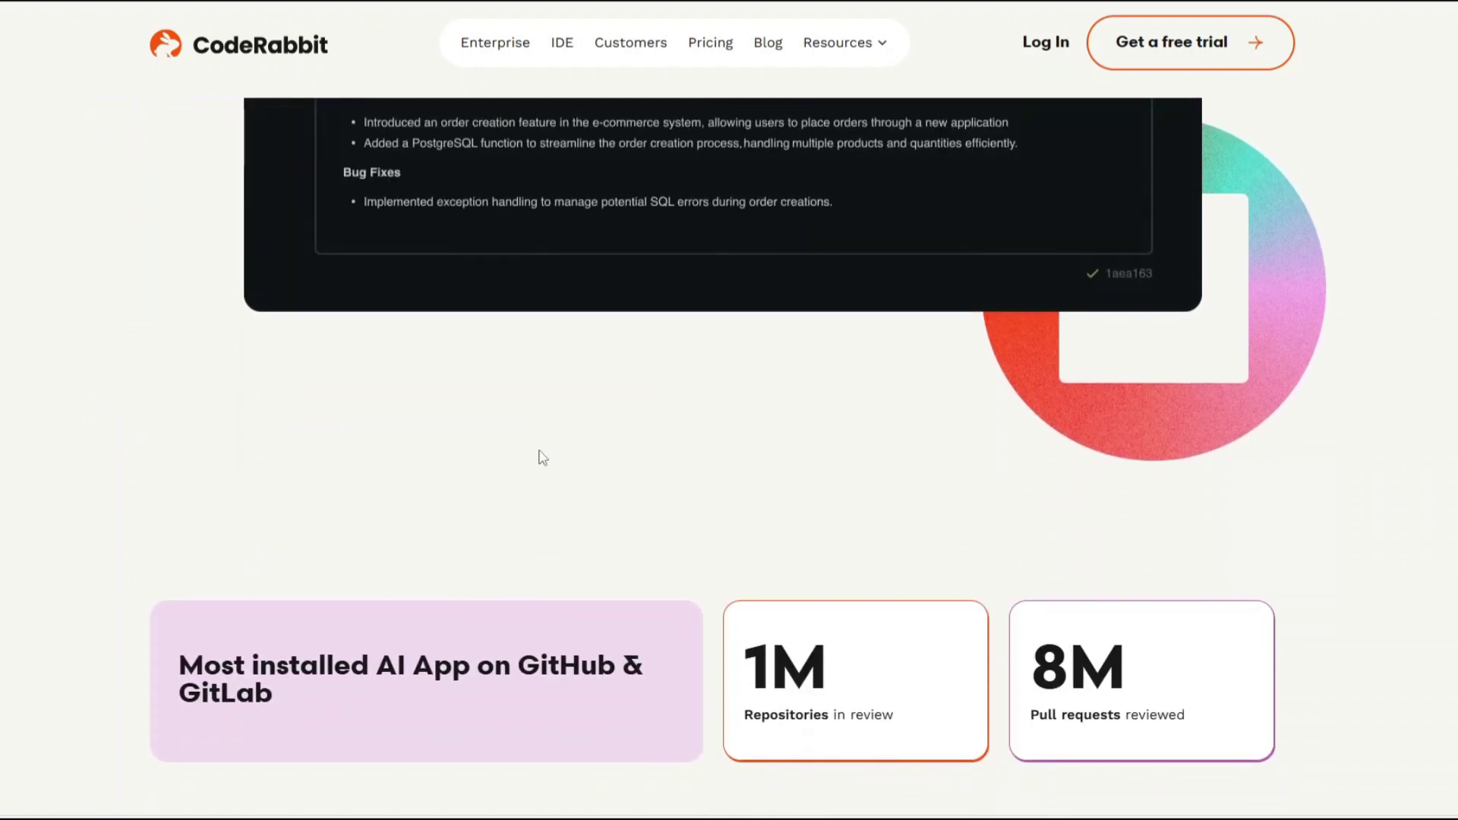
pyautogui.scroll(-1, 540, 457)
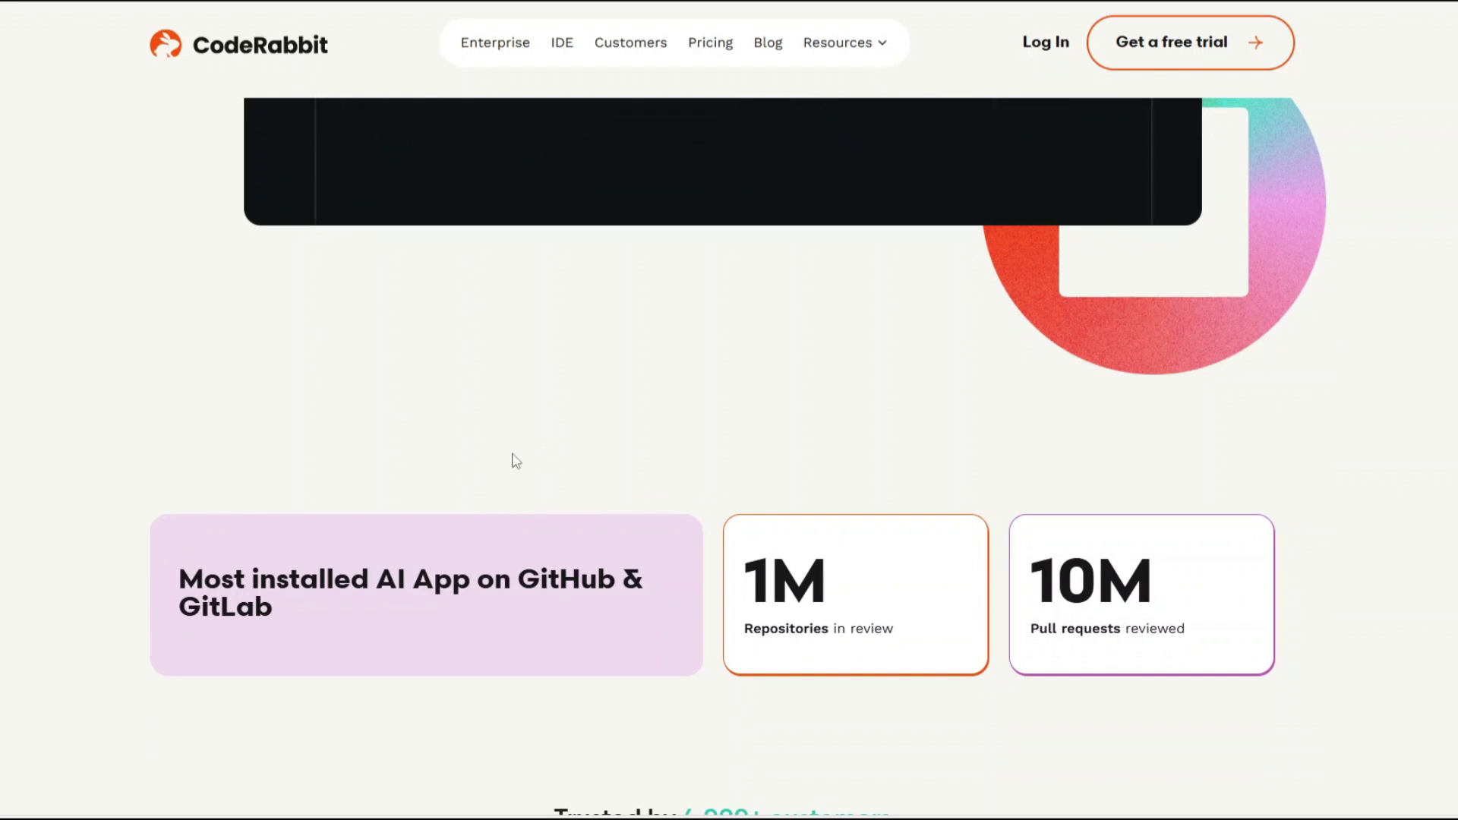
pyautogui.scroll(-1, 543, 474)
pyautogui.scroll(-1, 560, 479)
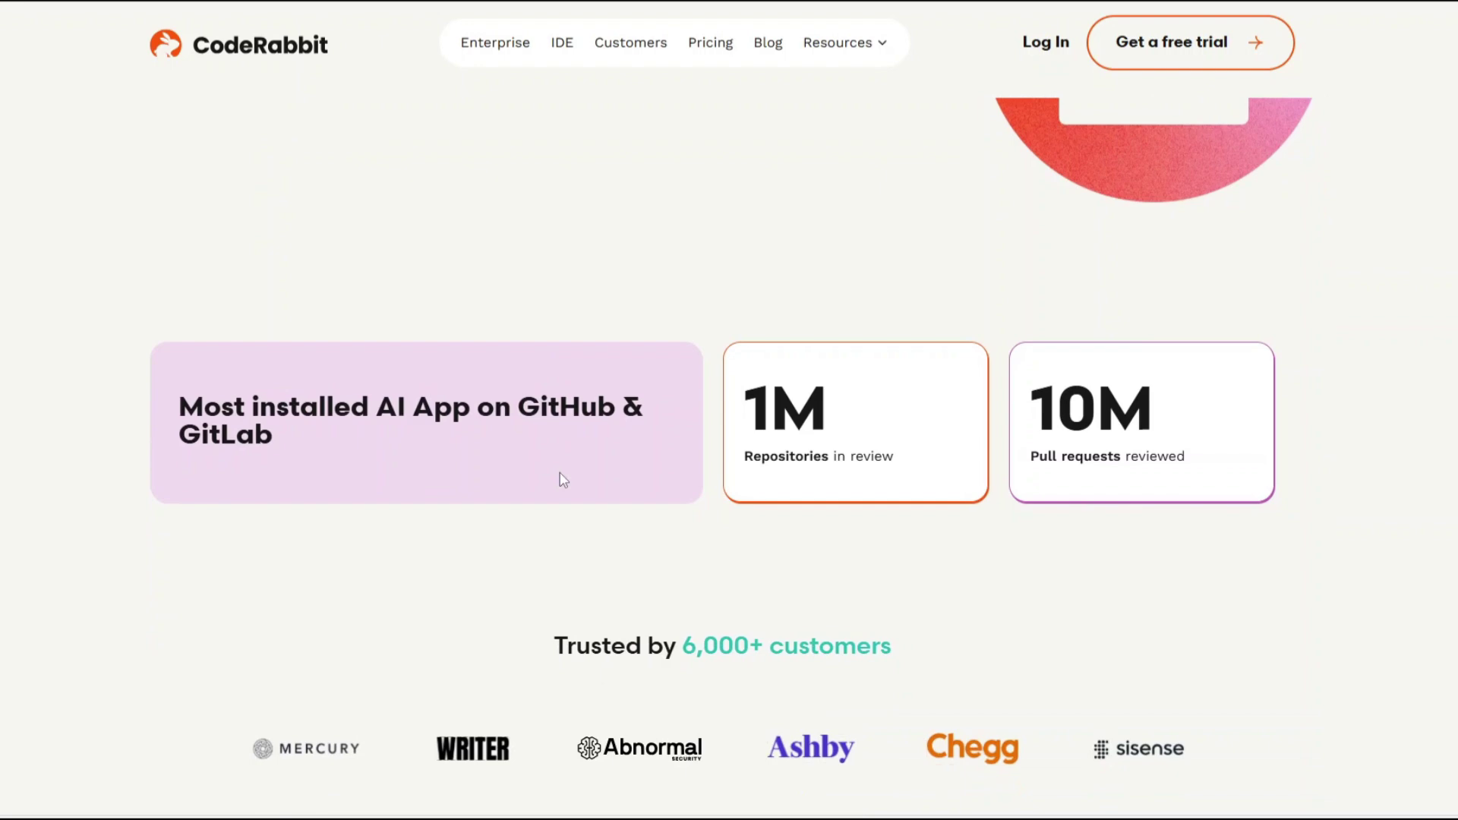
pyautogui.scroll(-1, 559, 479)
pyautogui.scroll(-1, 559, 480)
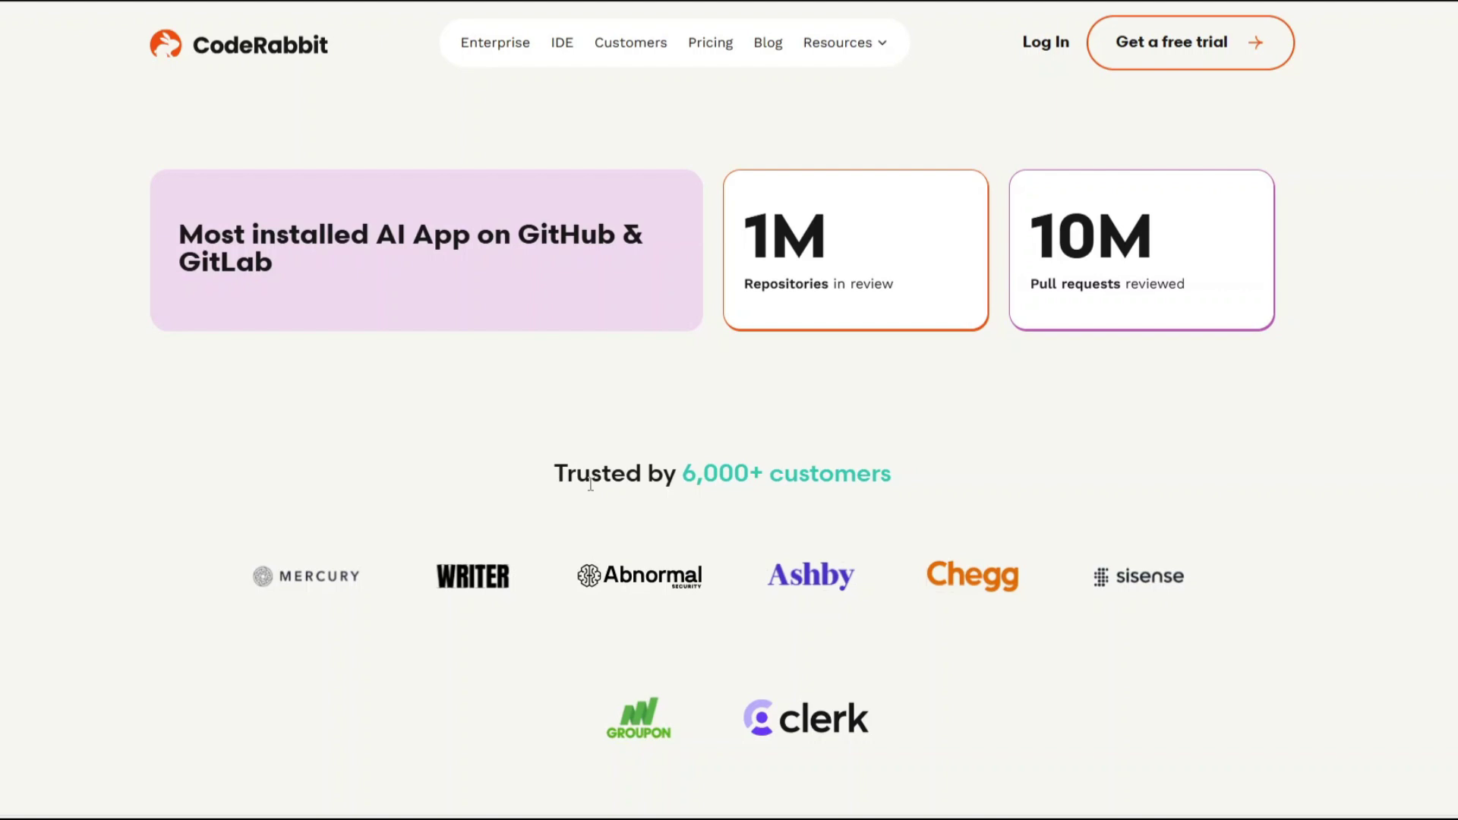
pyautogui.scroll(-1, 590, 483)
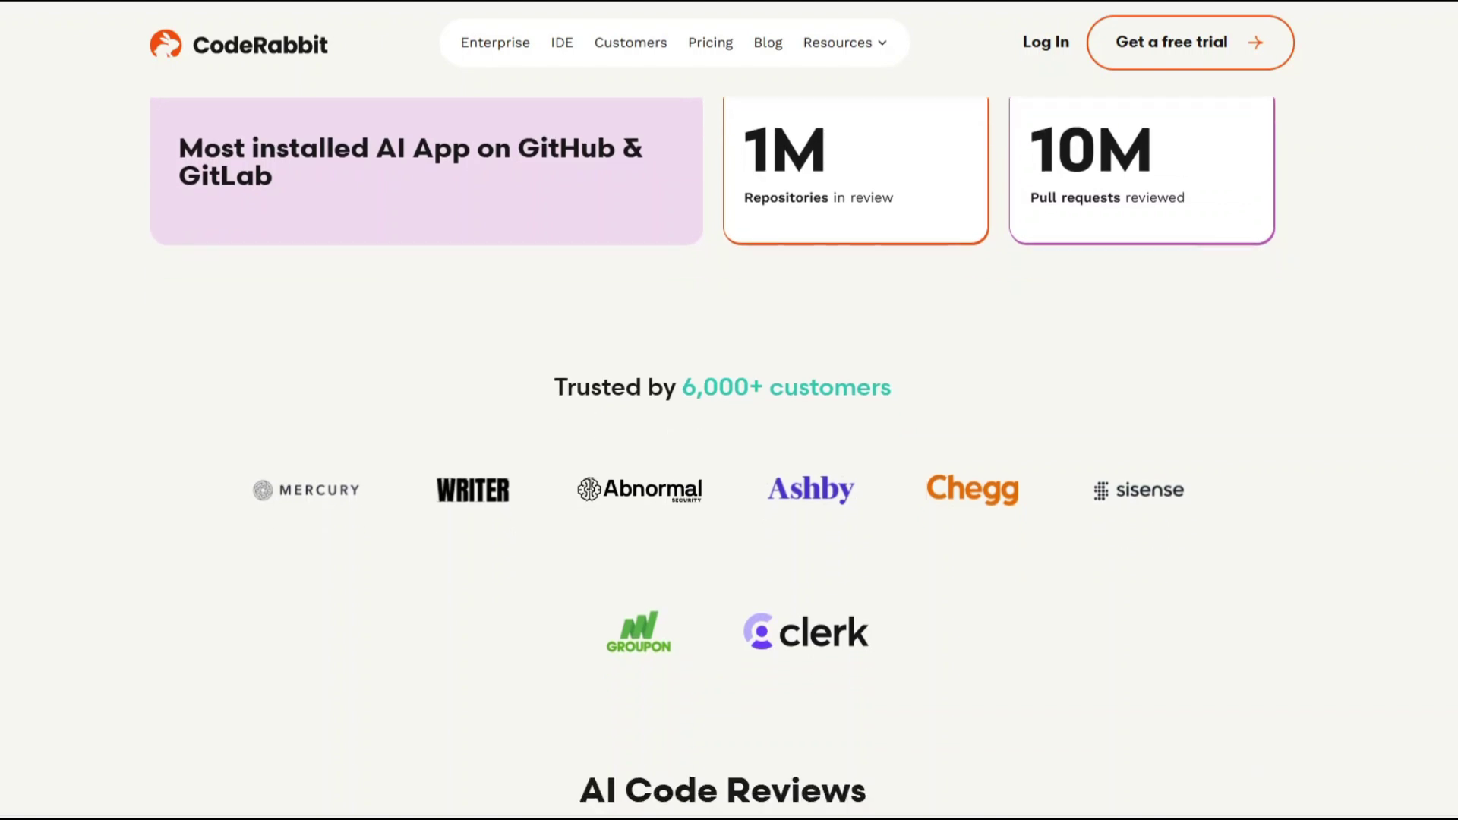
pyautogui.scroll(-1, 644, 492)
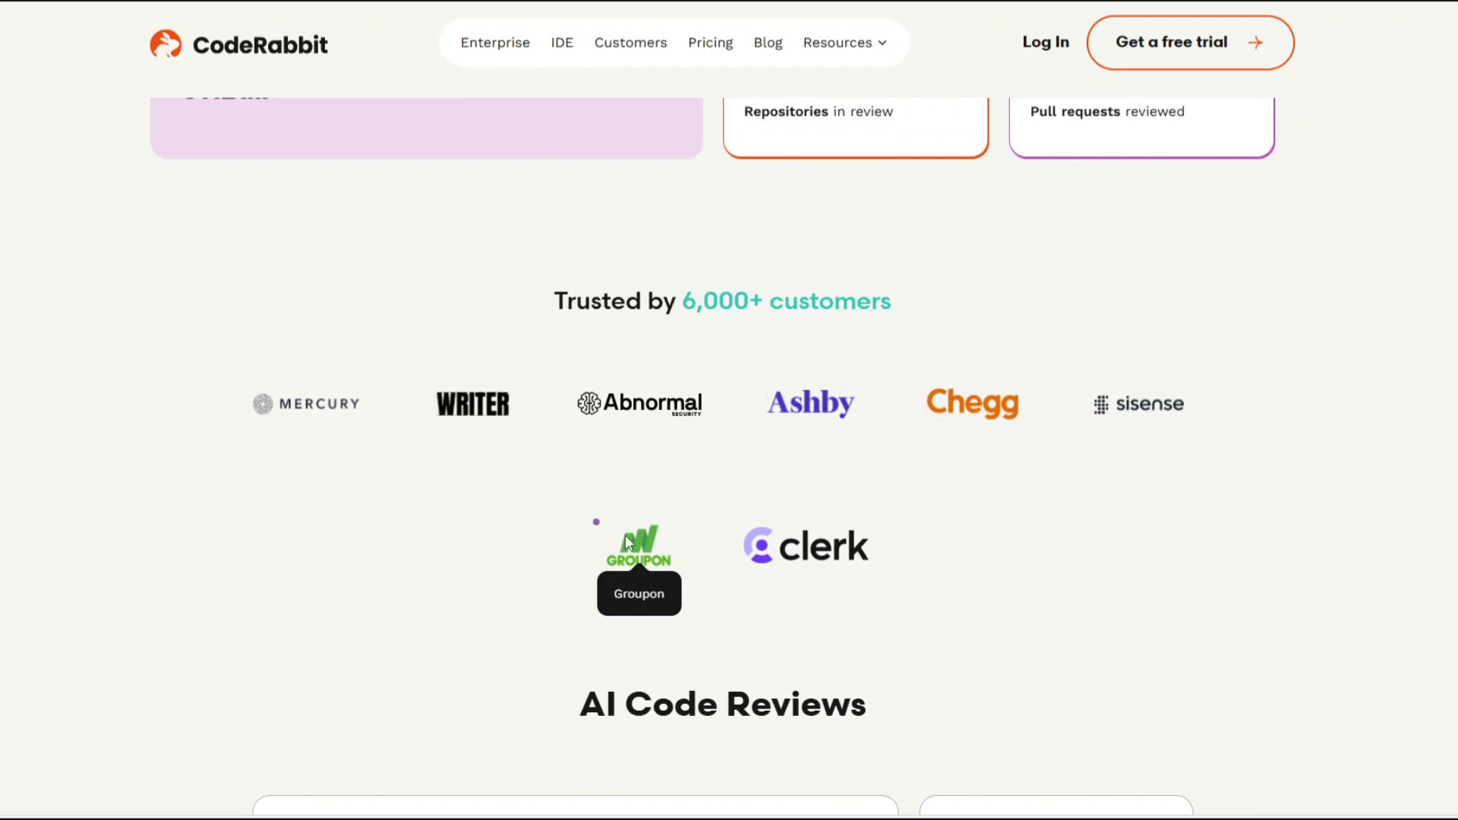
pyautogui.scroll(-1, 561, 555)
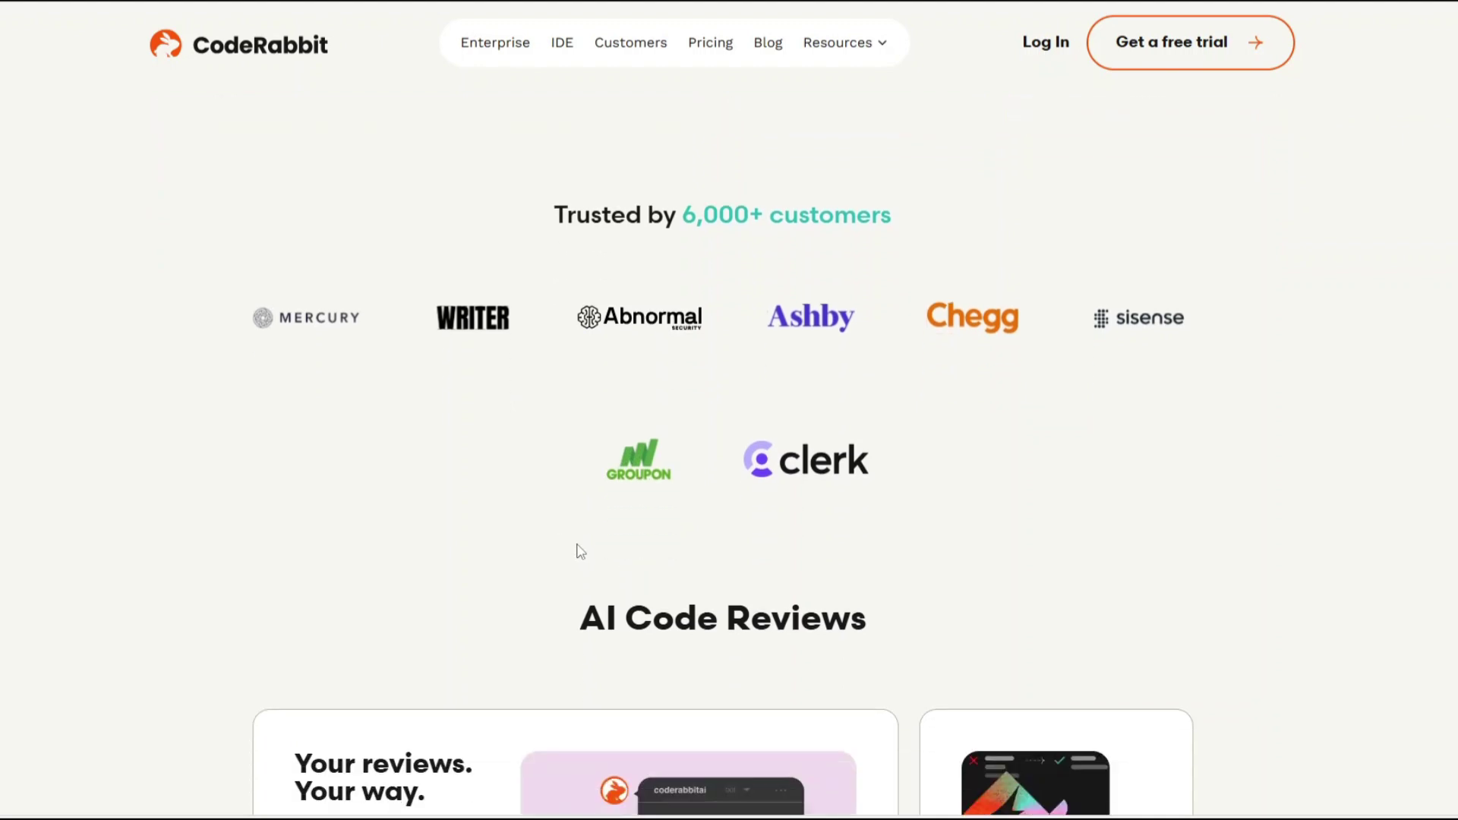
pyautogui.scroll(-1, 622, 549)
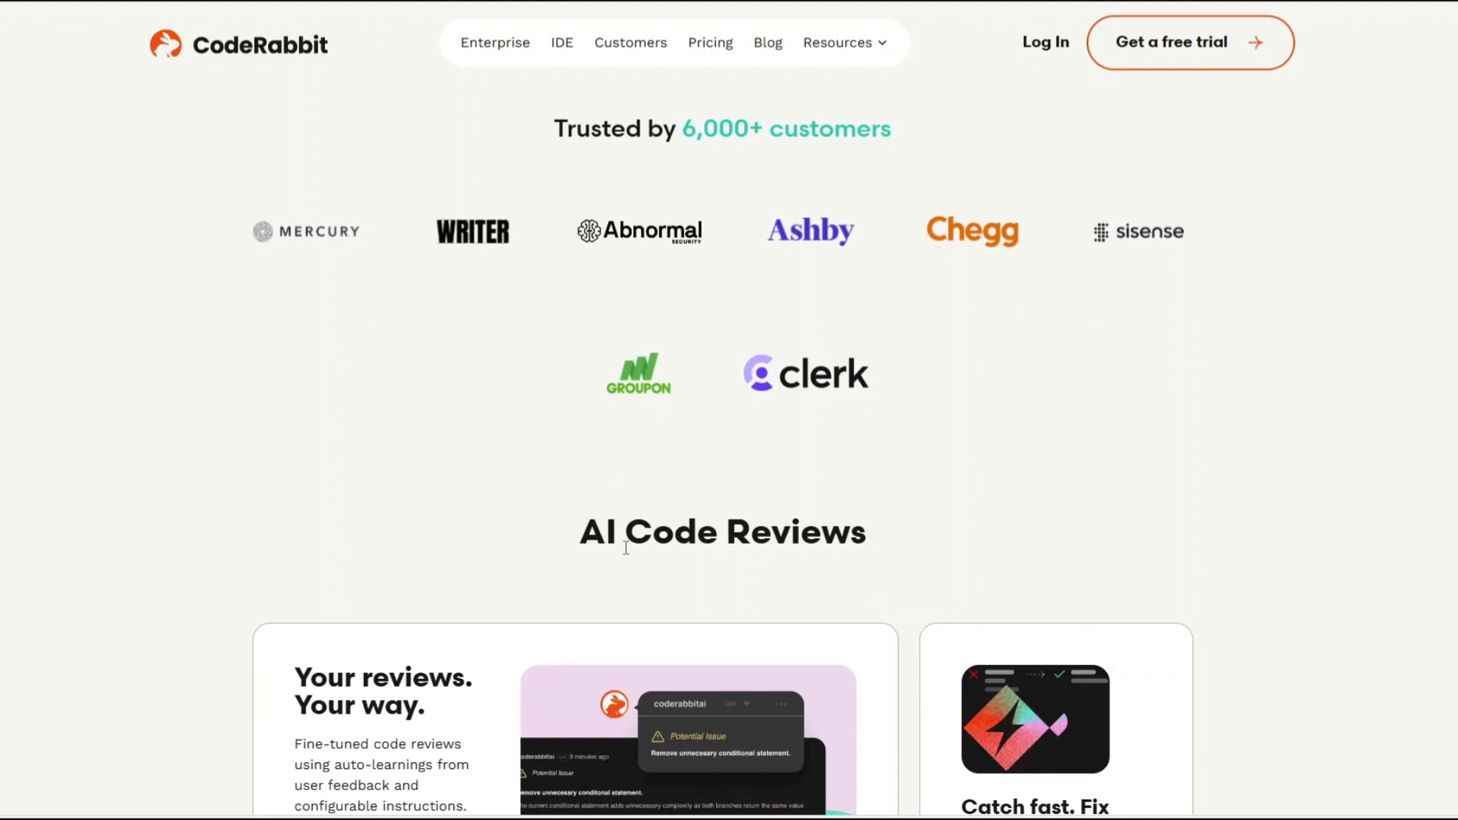
pyautogui.scroll(-1, 622, 538)
pyautogui.scroll(-1, 622, 537)
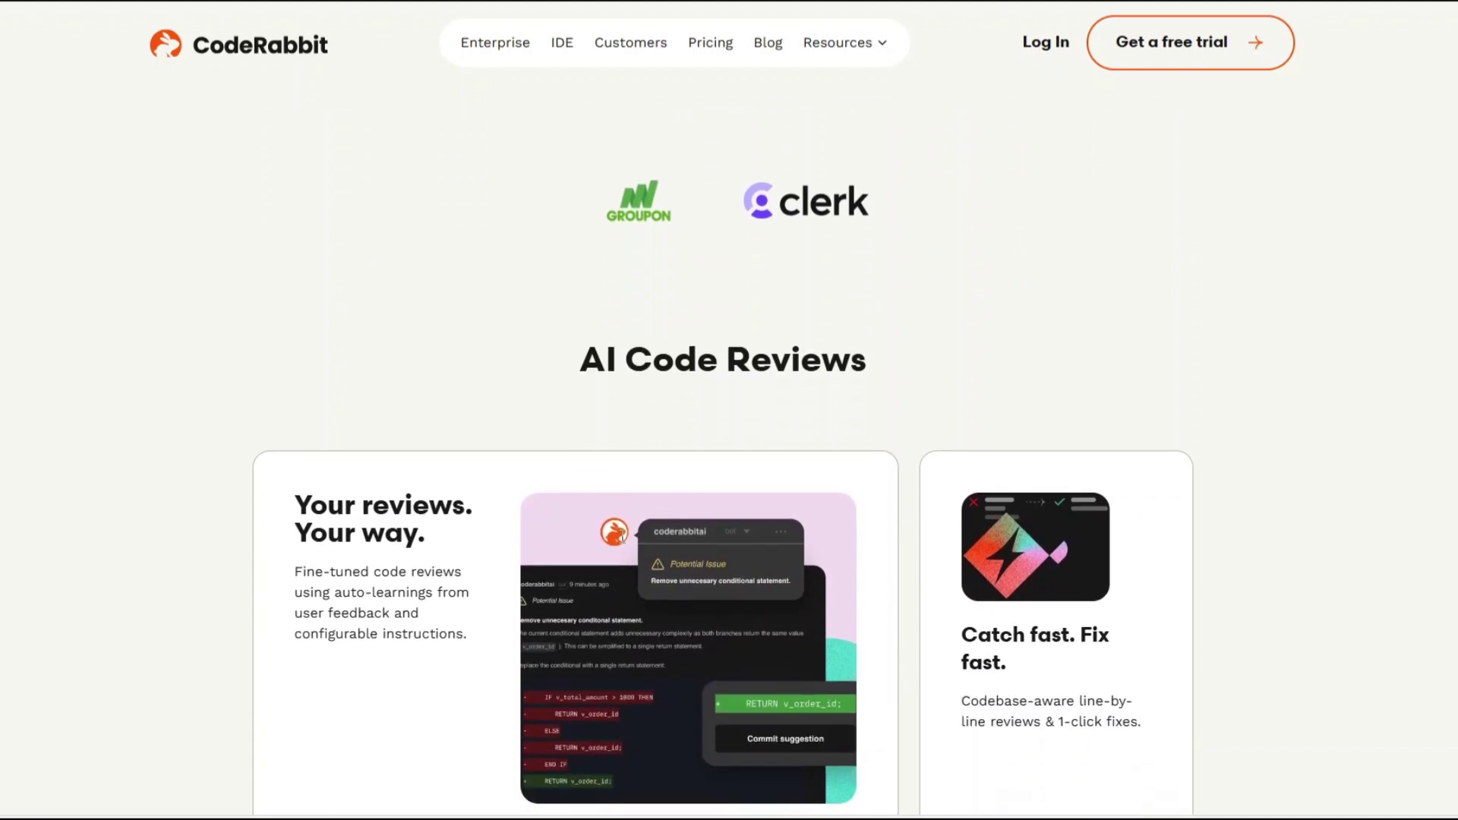
pyautogui.scroll(-4, 625, 544)
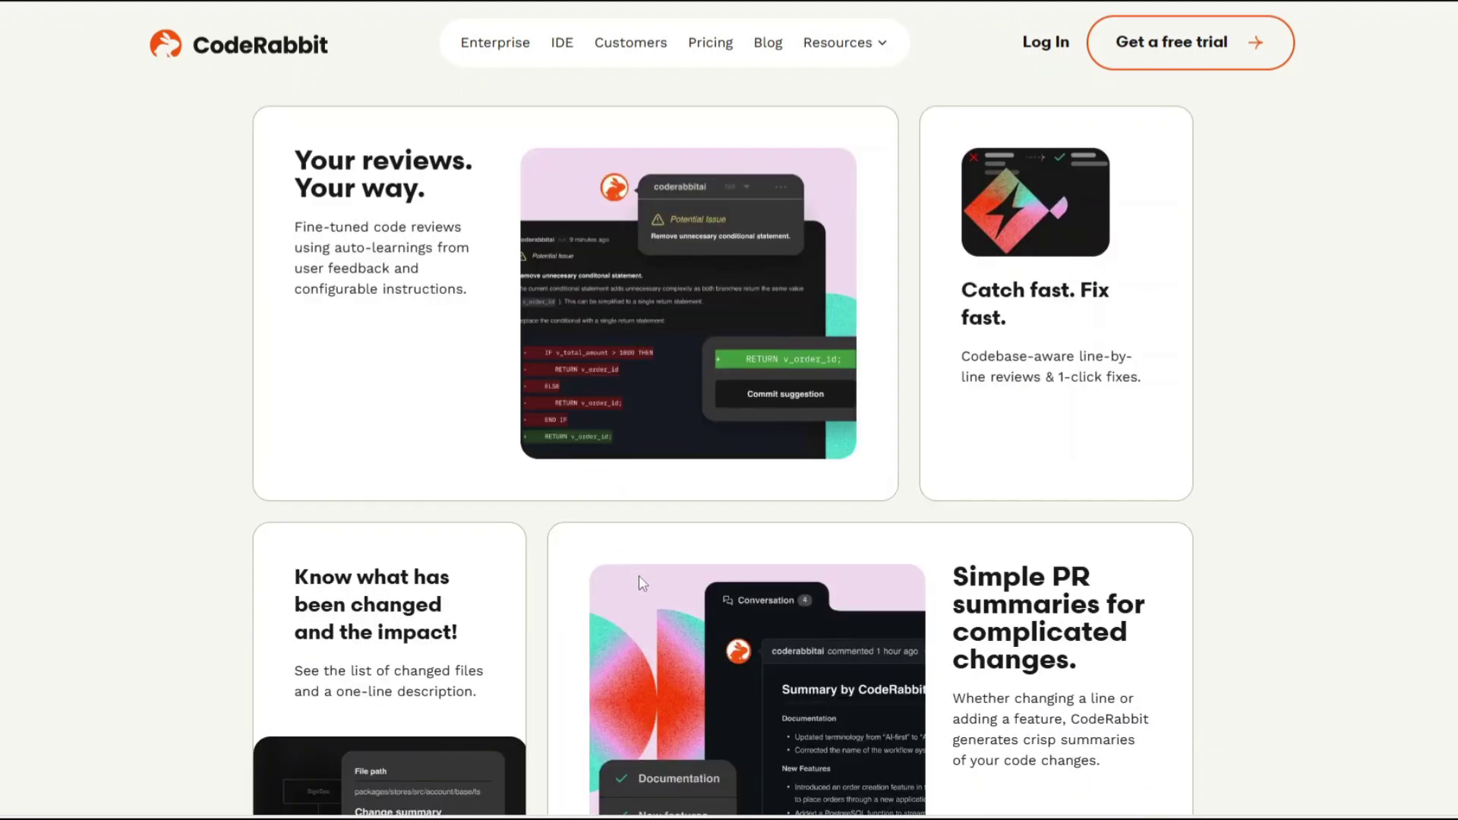
pyautogui.scroll(-1, 684, 484)
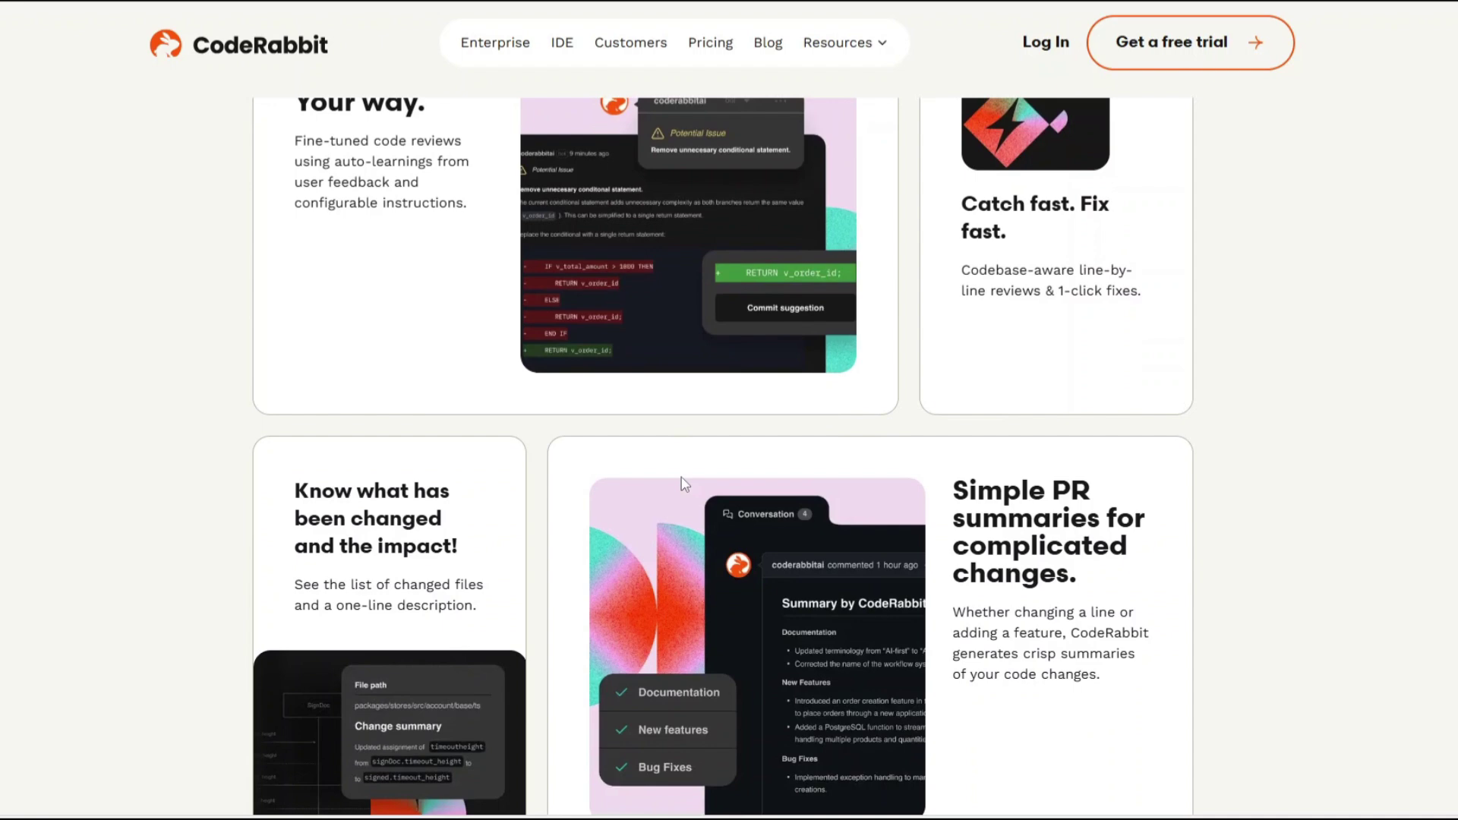
pyautogui.scroll(-1, 689, 489)
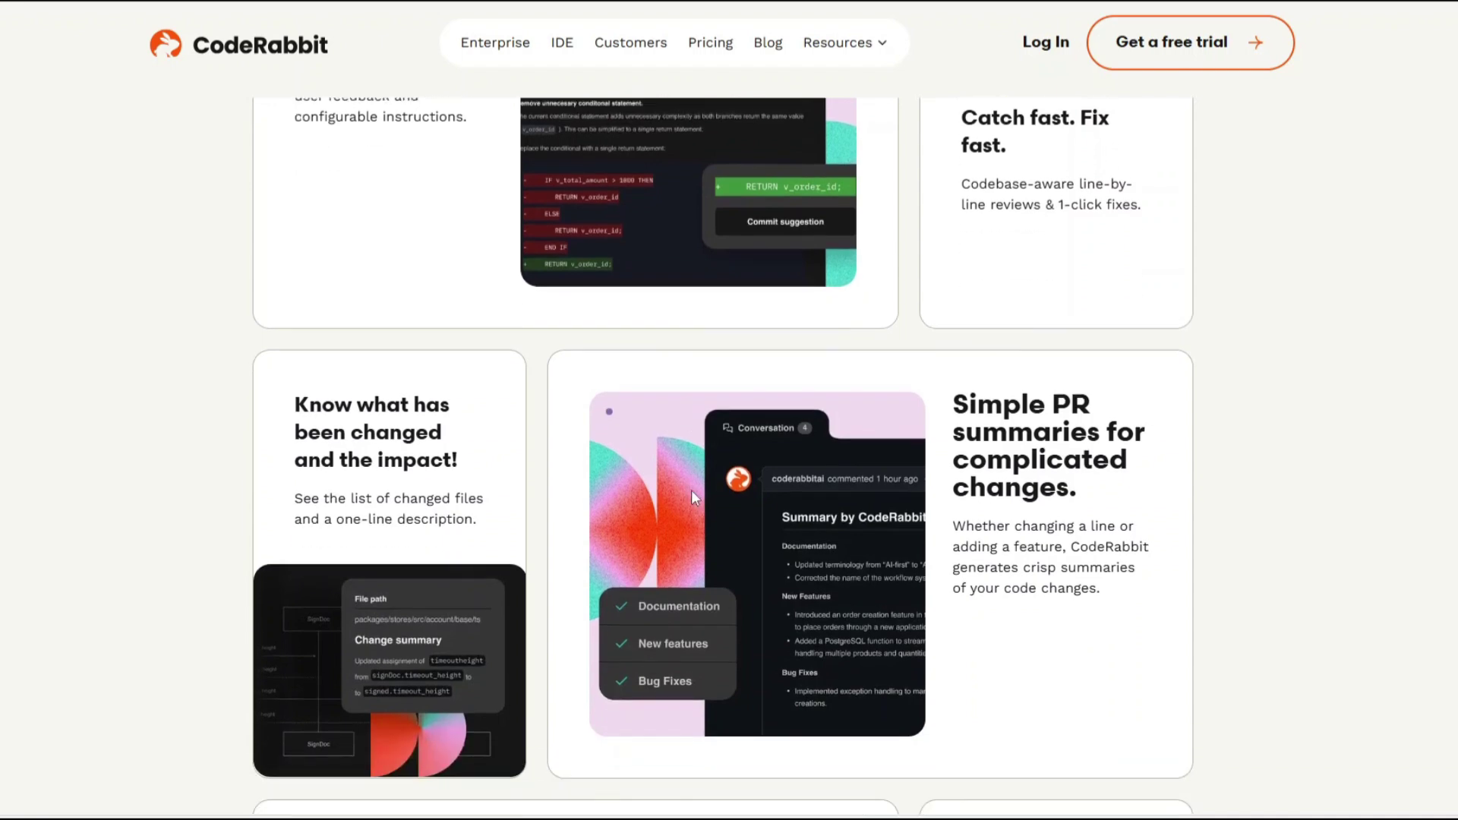
pyautogui.scroll(-1, 692, 498)
pyautogui.scroll(-1, 691, 497)
pyautogui.scroll(-1, 692, 498)
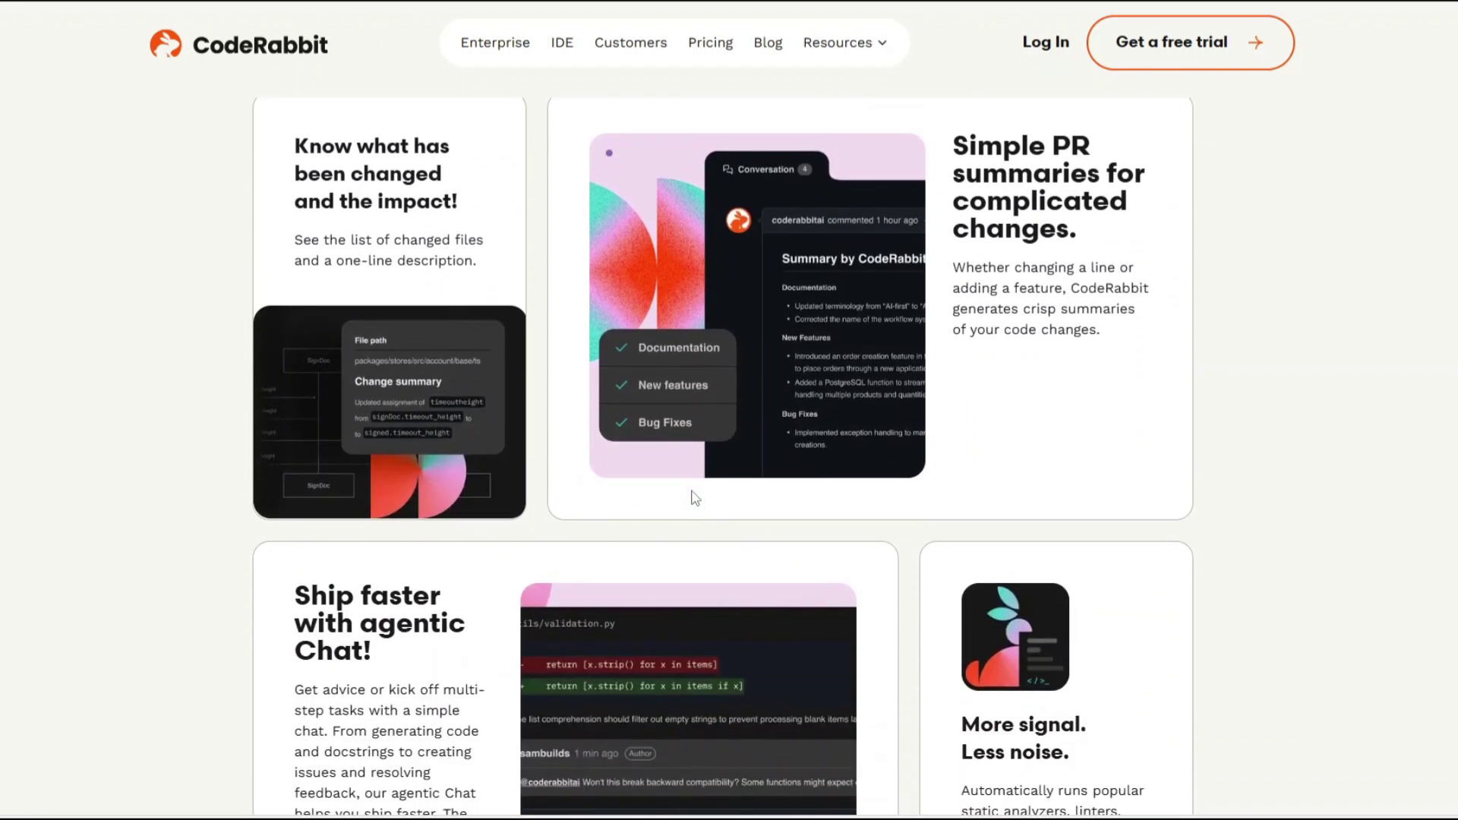
pyautogui.scroll(-1, 692, 498)
pyautogui.scroll(-1, 691, 498)
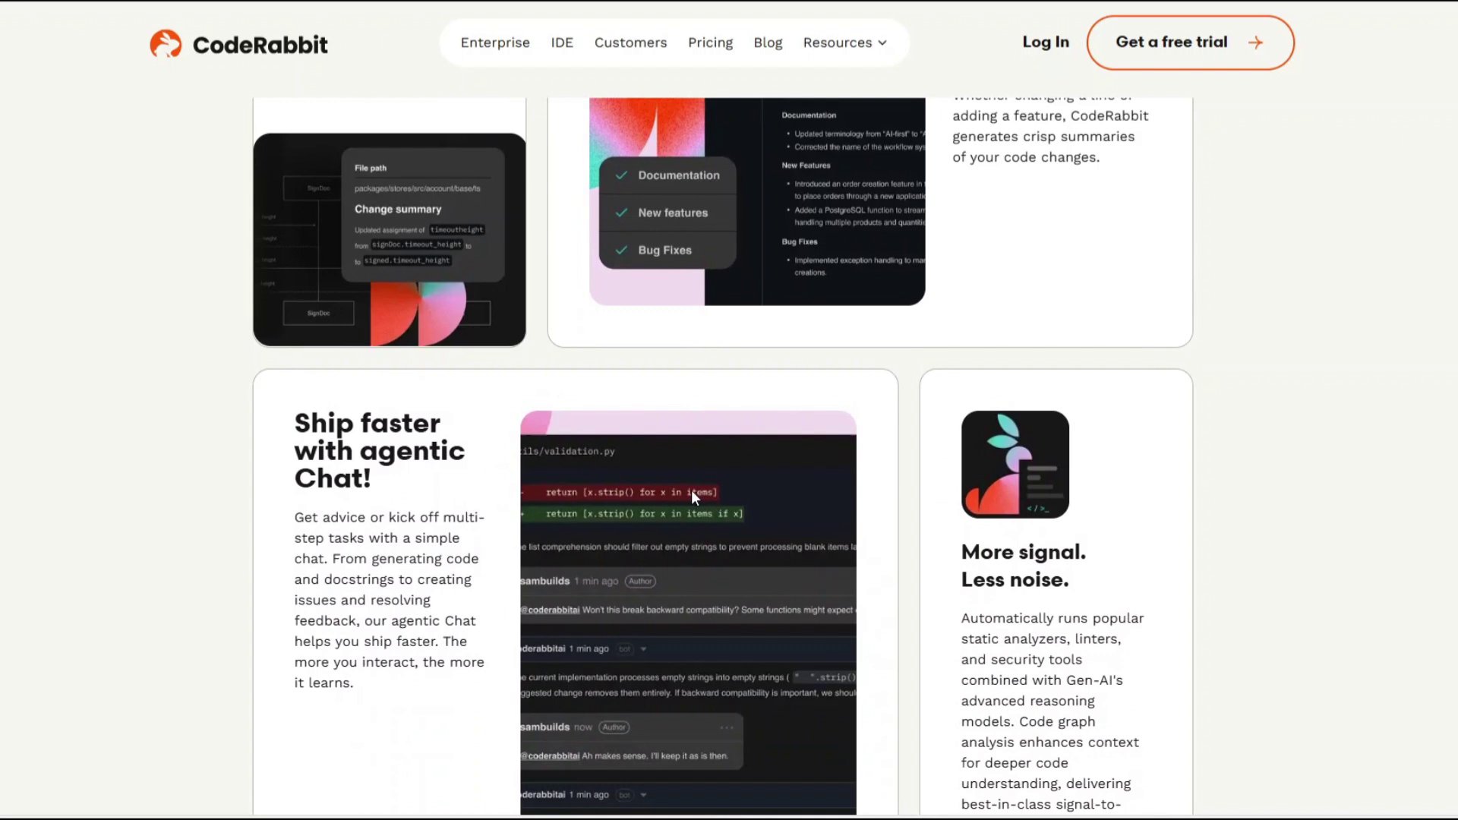
pyautogui.scroll(-2, 691, 490)
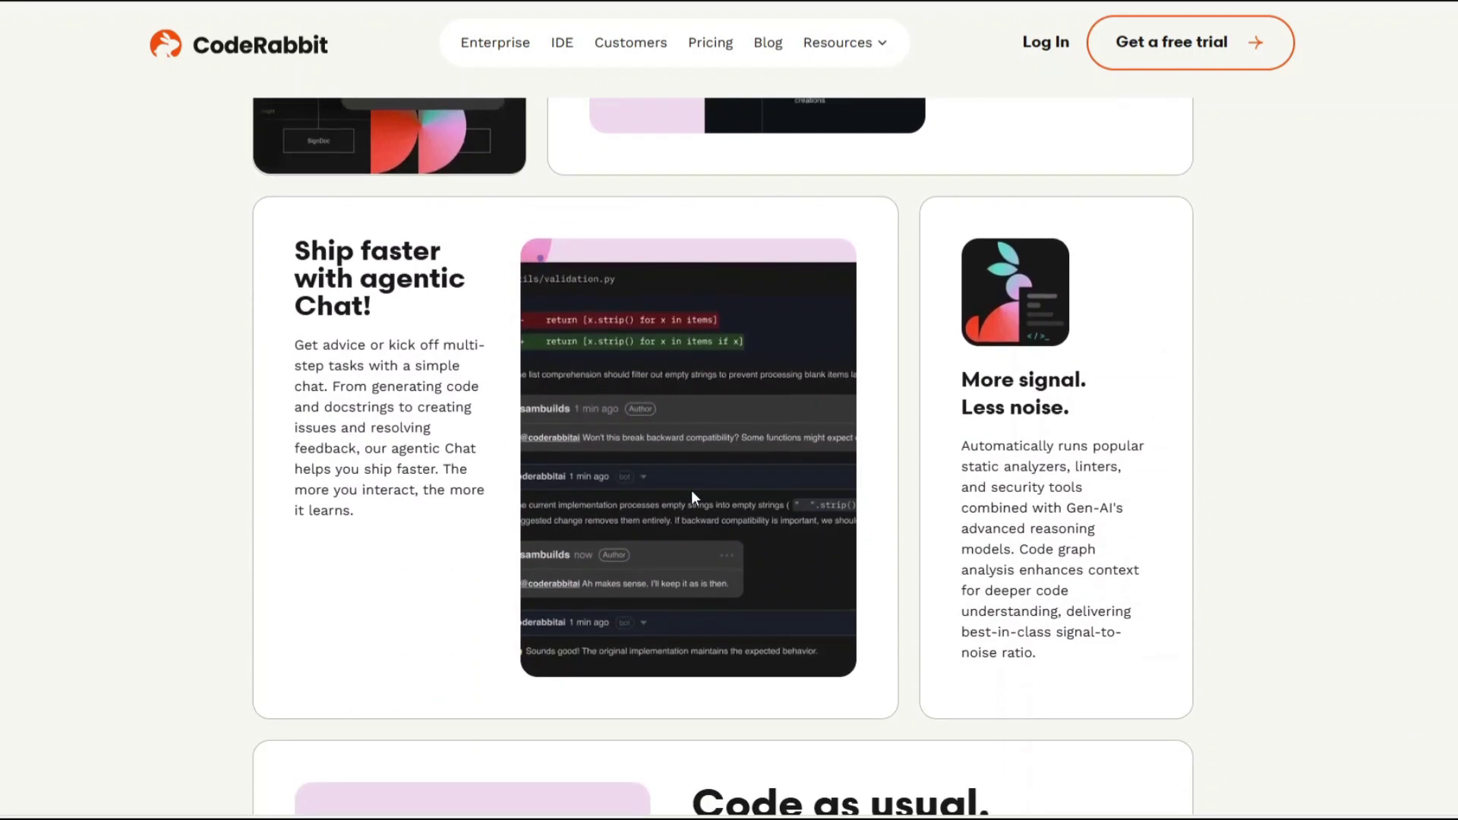
pyautogui.scroll(-3, 691, 498)
pyautogui.scroll(-2, 692, 498)
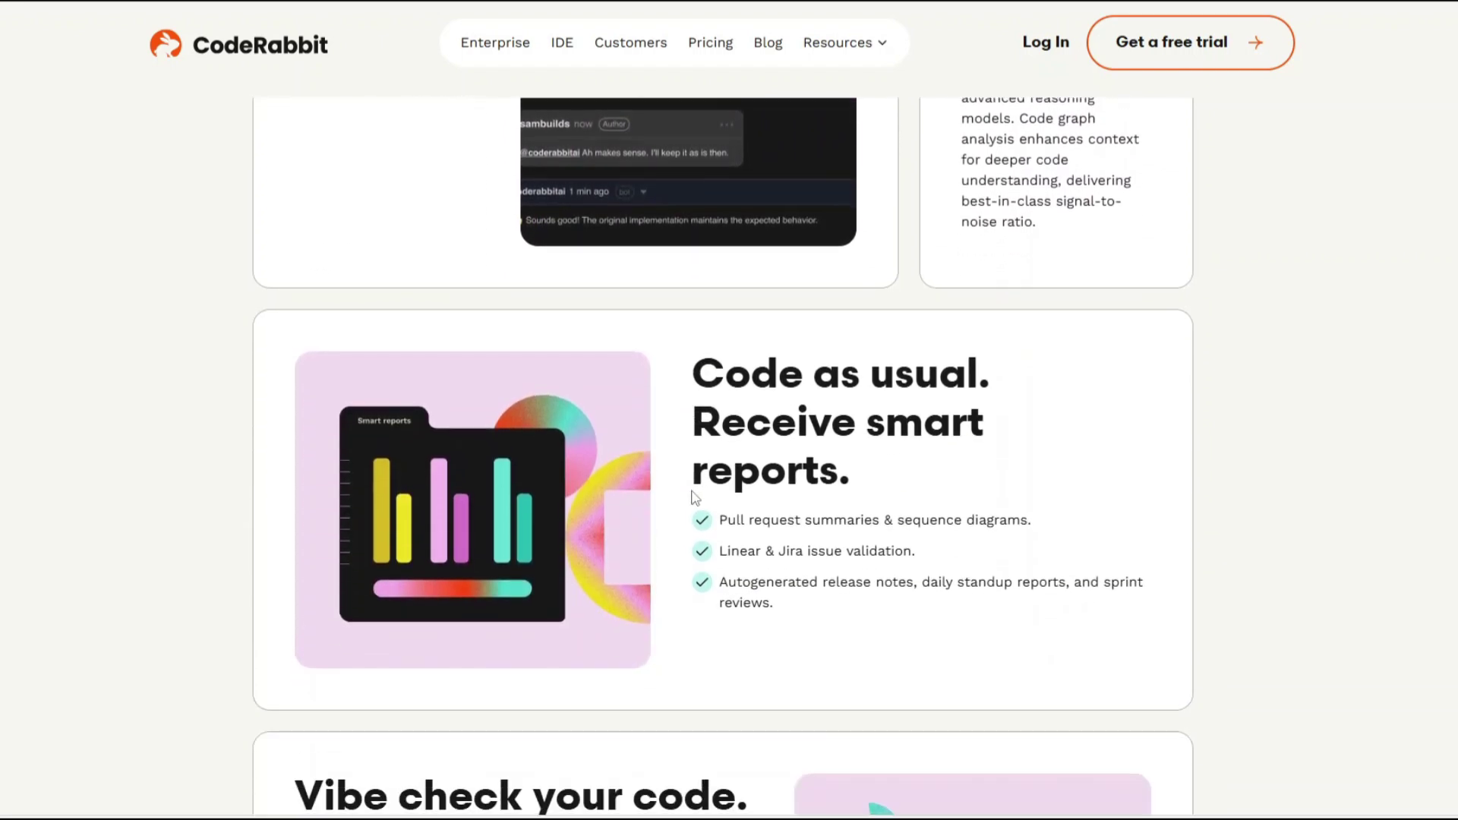
pyautogui.scroll(-1, 691, 498)
pyautogui.scroll(-1, 691, 499)
pyautogui.scroll(-1, 692, 498)
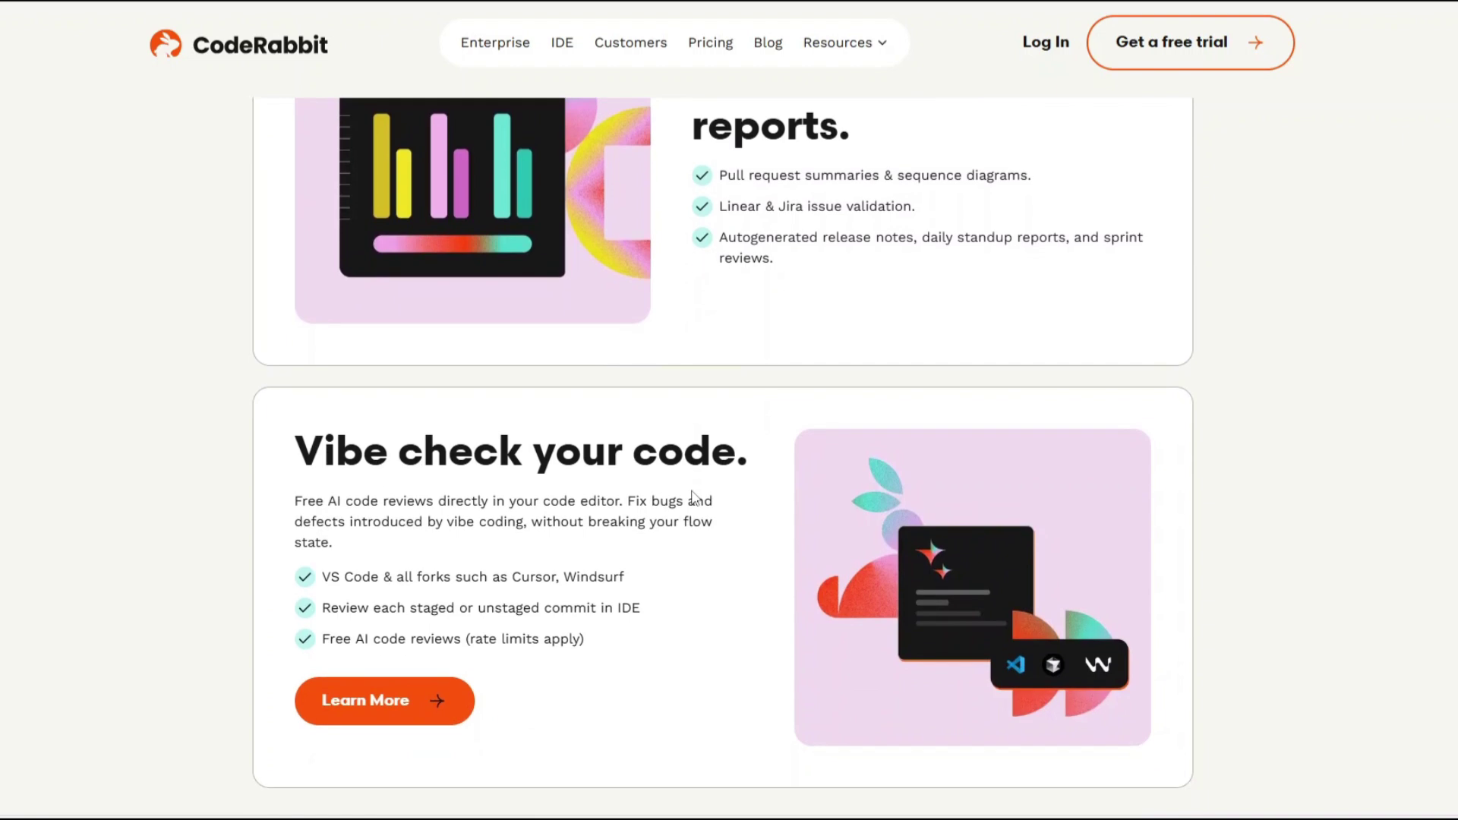
pyautogui.scroll(-1, 691, 498)
pyautogui.scroll(-1, 700, 528)
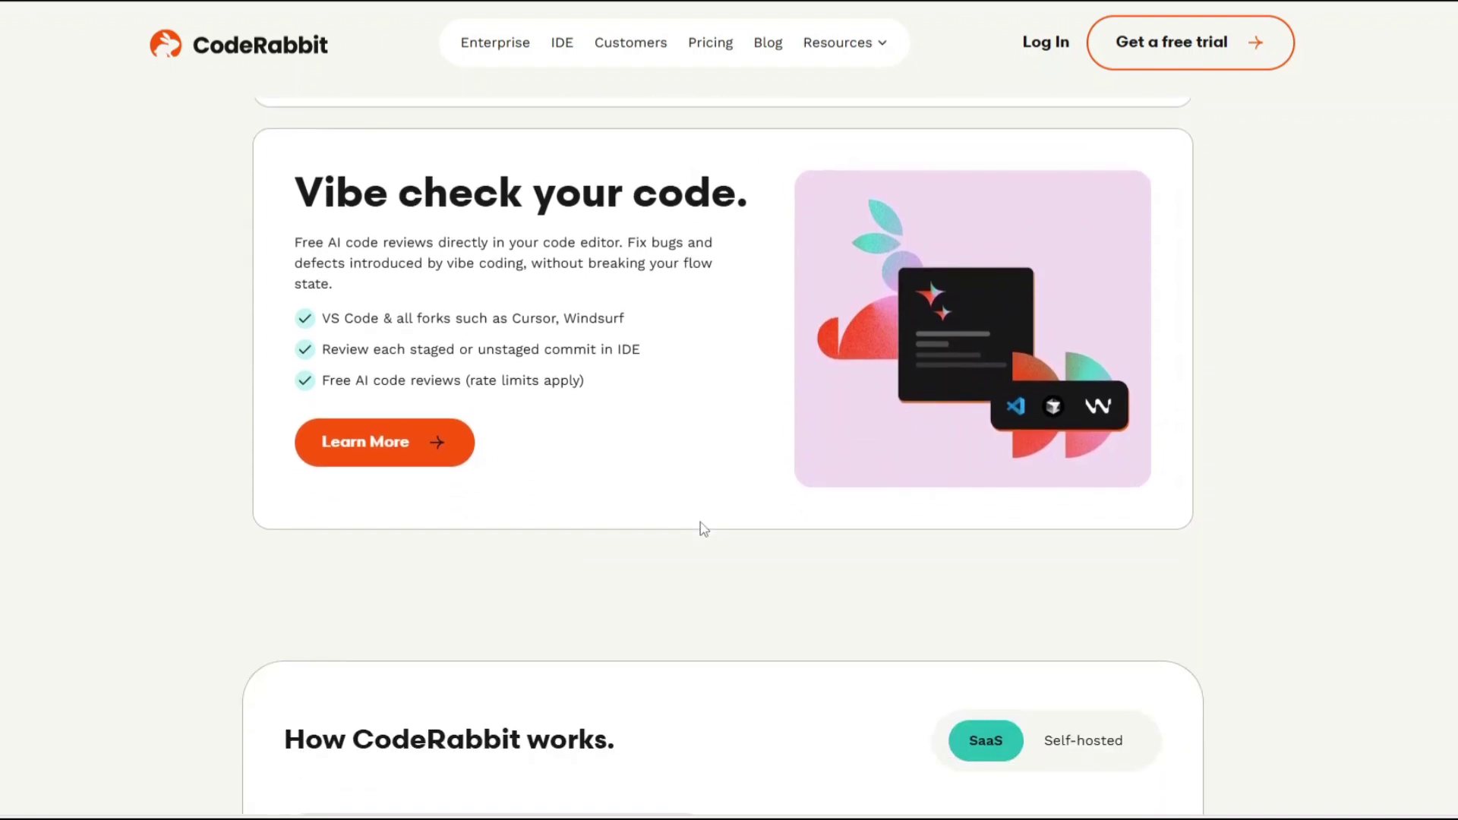
pyautogui.scroll(-2, 699, 528)
pyautogui.scroll(-1, 701, 530)
pyautogui.scroll(-1, 701, 529)
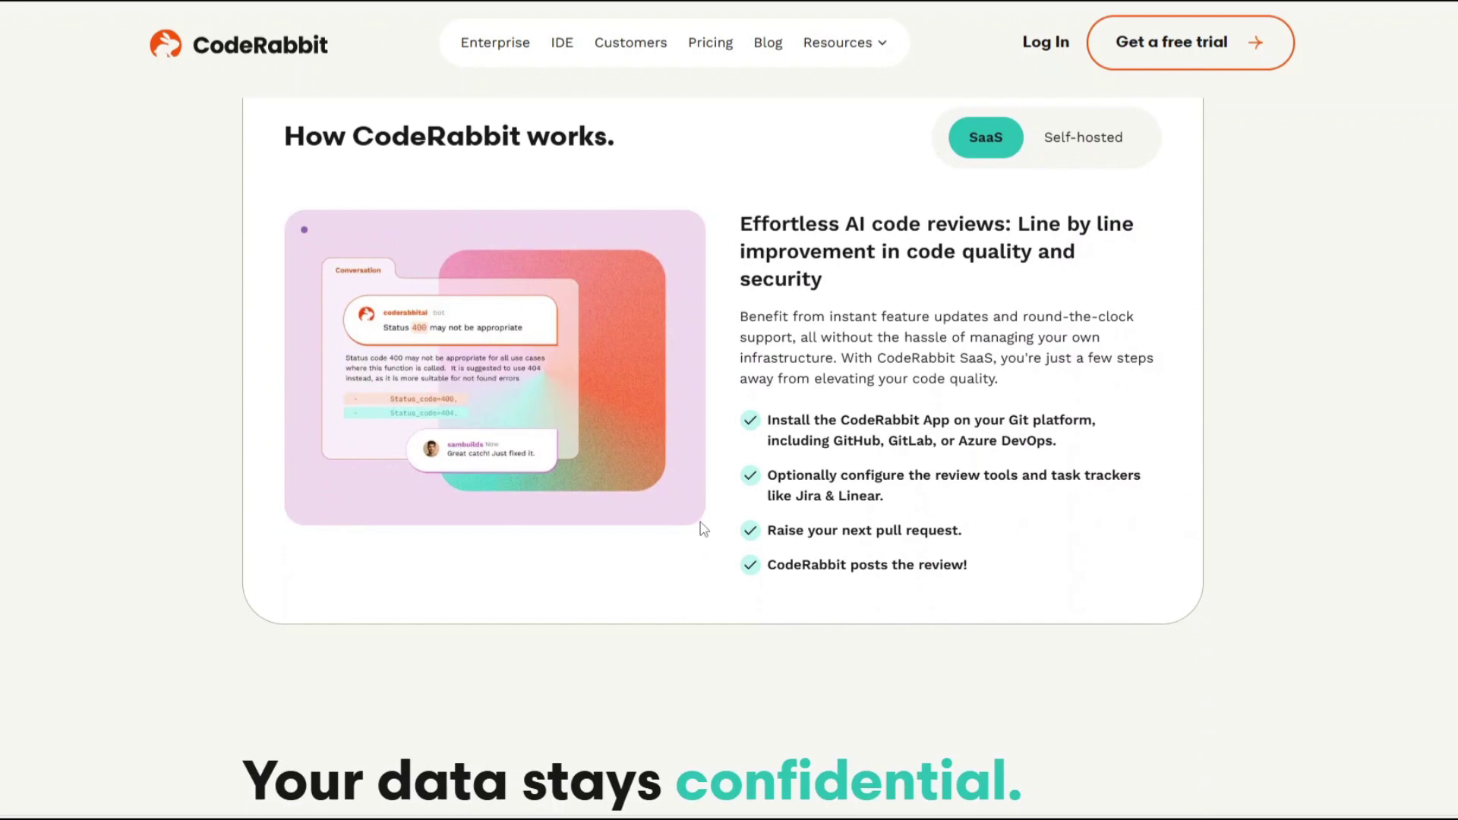
pyautogui.scroll(-2, 701, 528)
pyautogui.scroll(-1, 701, 530)
pyautogui.scroll(-1, 702, 528)
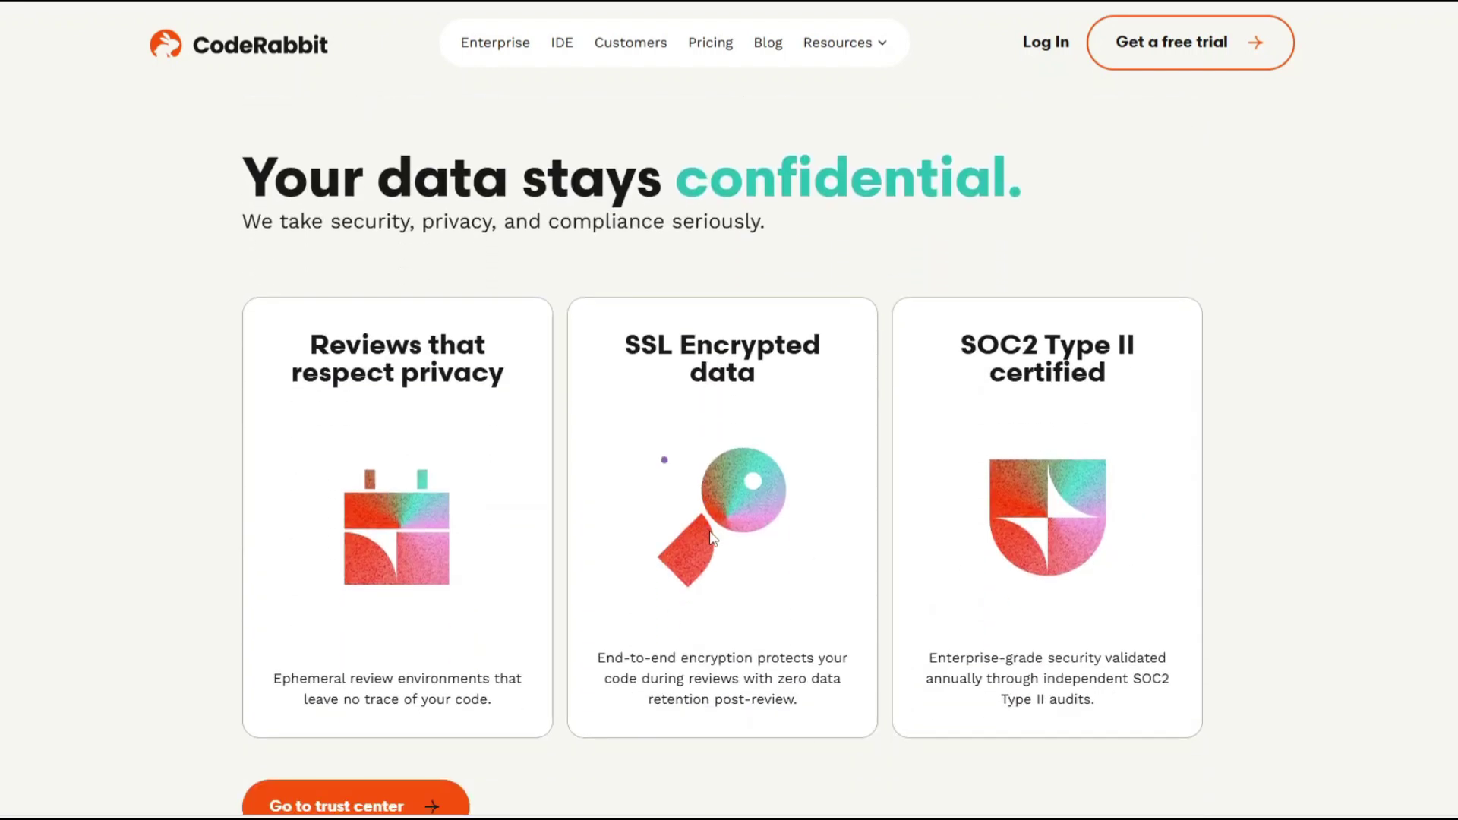
pyautogui.scroll(-1, 706, 533)
pyautogui.scroll(-1, 711, 540)
pyautogui.scroll(-1, 711, 540)
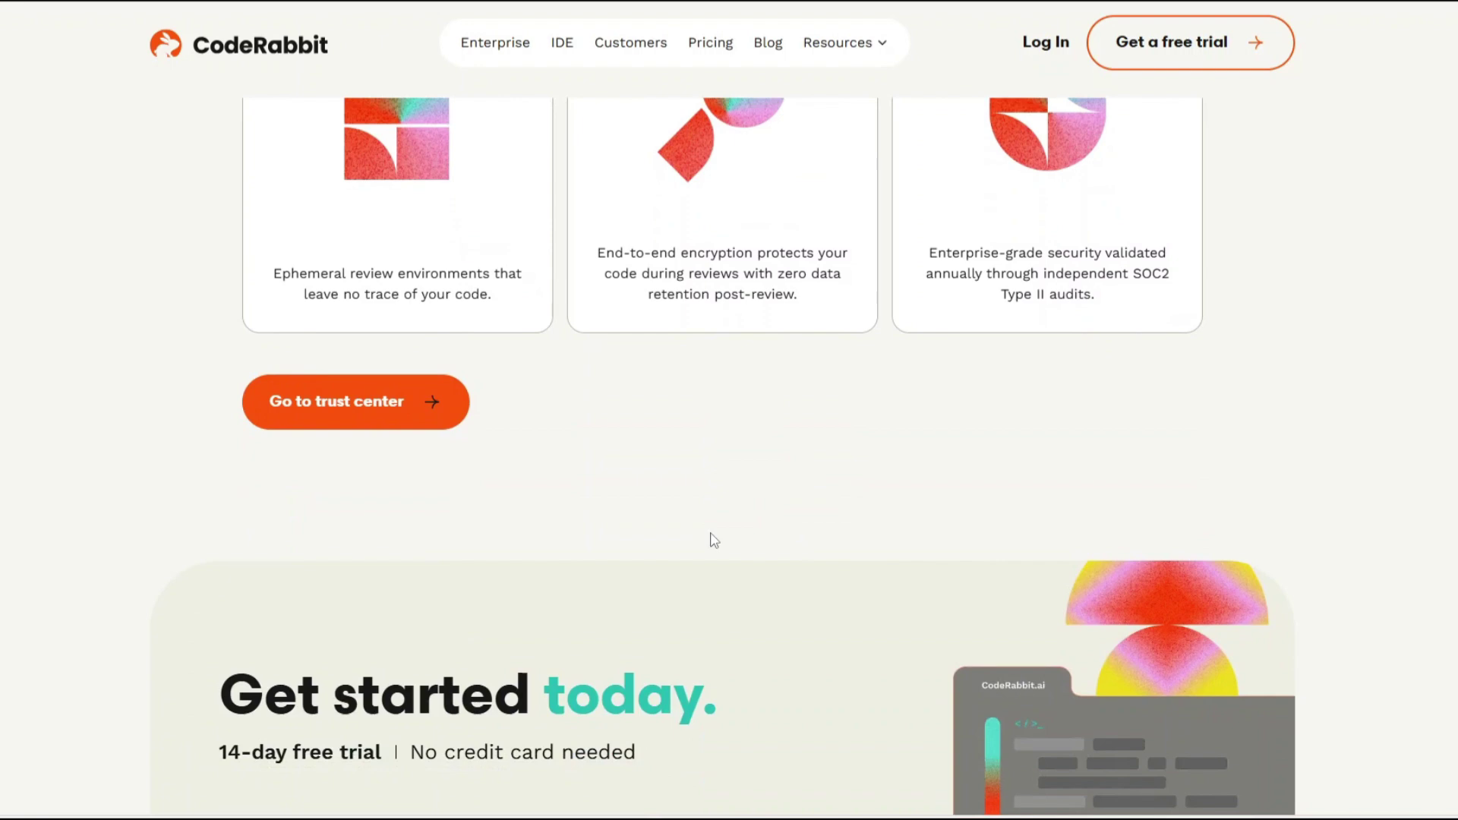
pyautogui.scroll(-1, 711, 540)
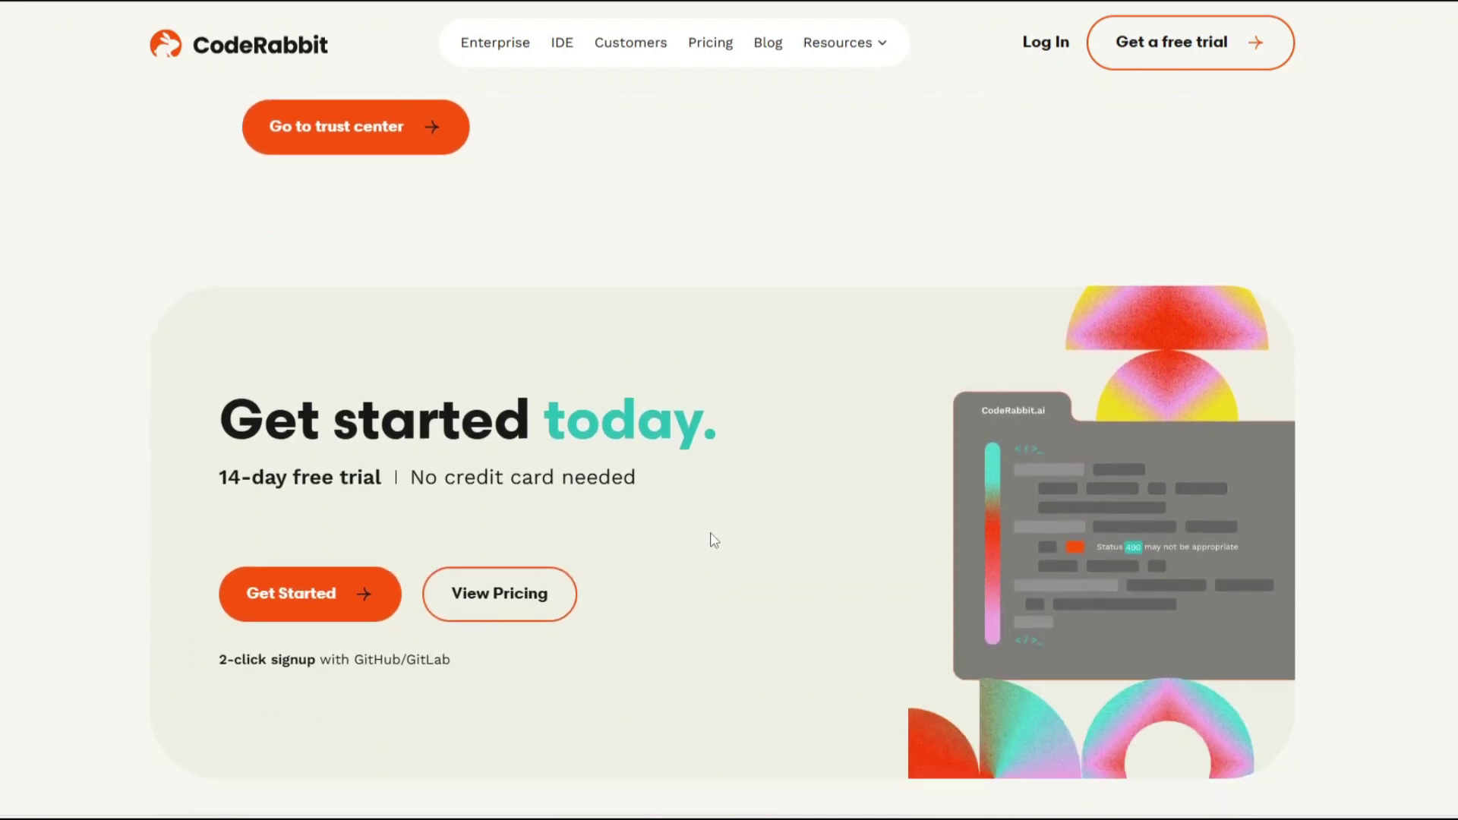
pyautogui.scroll(-1, 712, 540)
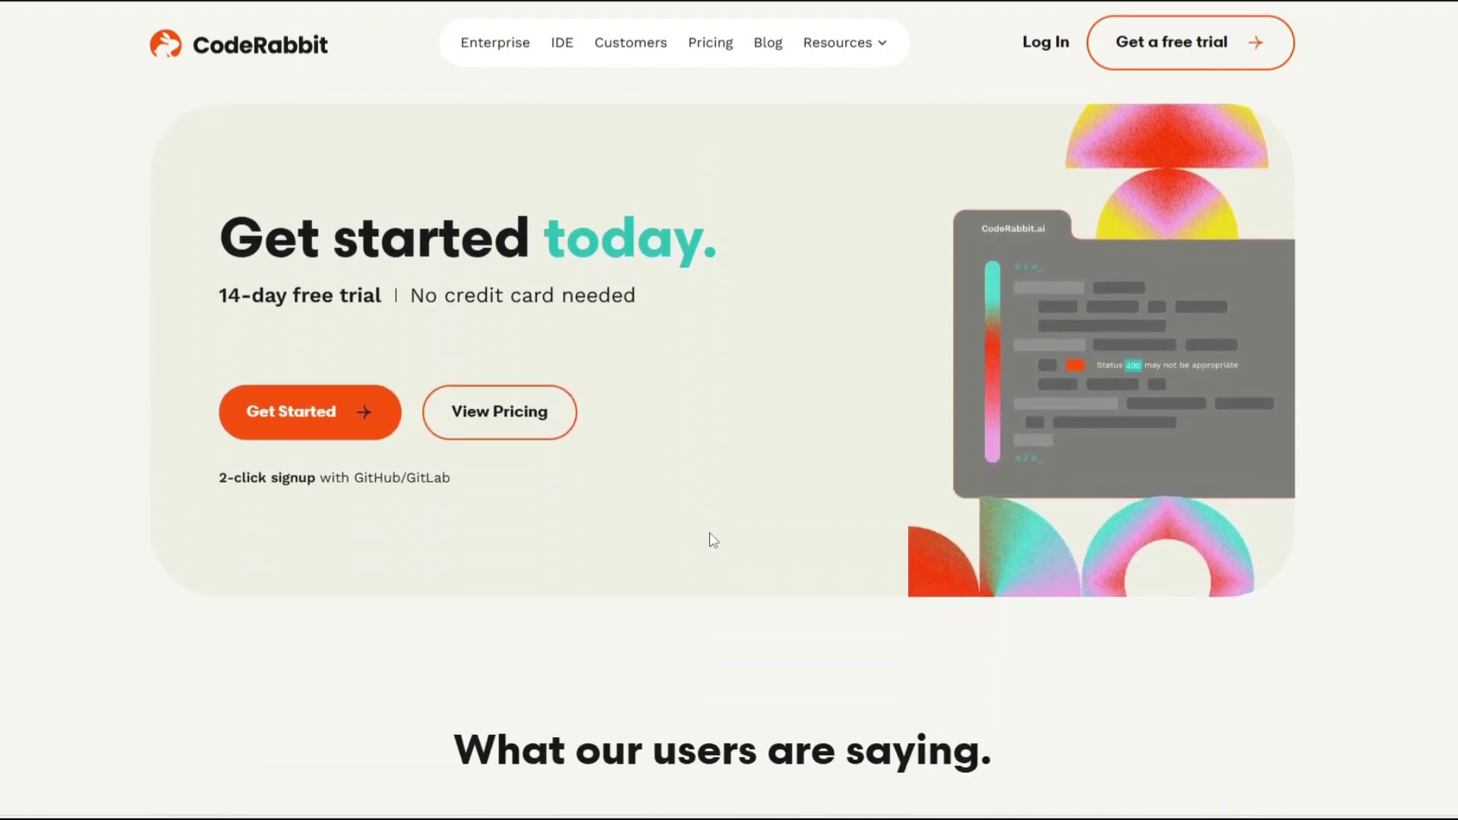
pyautogui.scroll(-1, 711, 540)
pyautogui.scroll(-1, 710, 540)
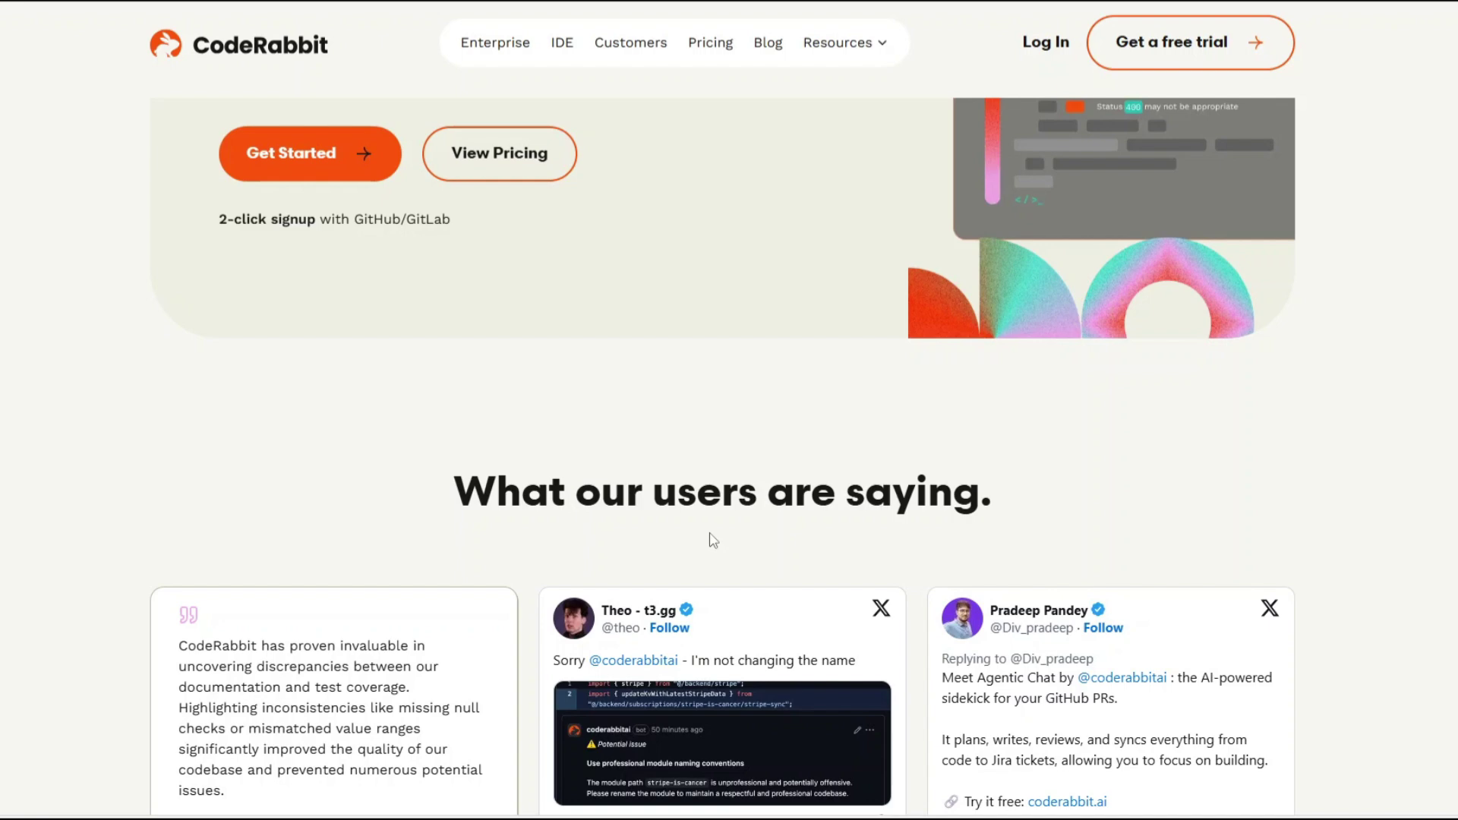
pyautogui.scroll(-1, 711, 540)
pyautogui.scroll(-1, 709, 532)
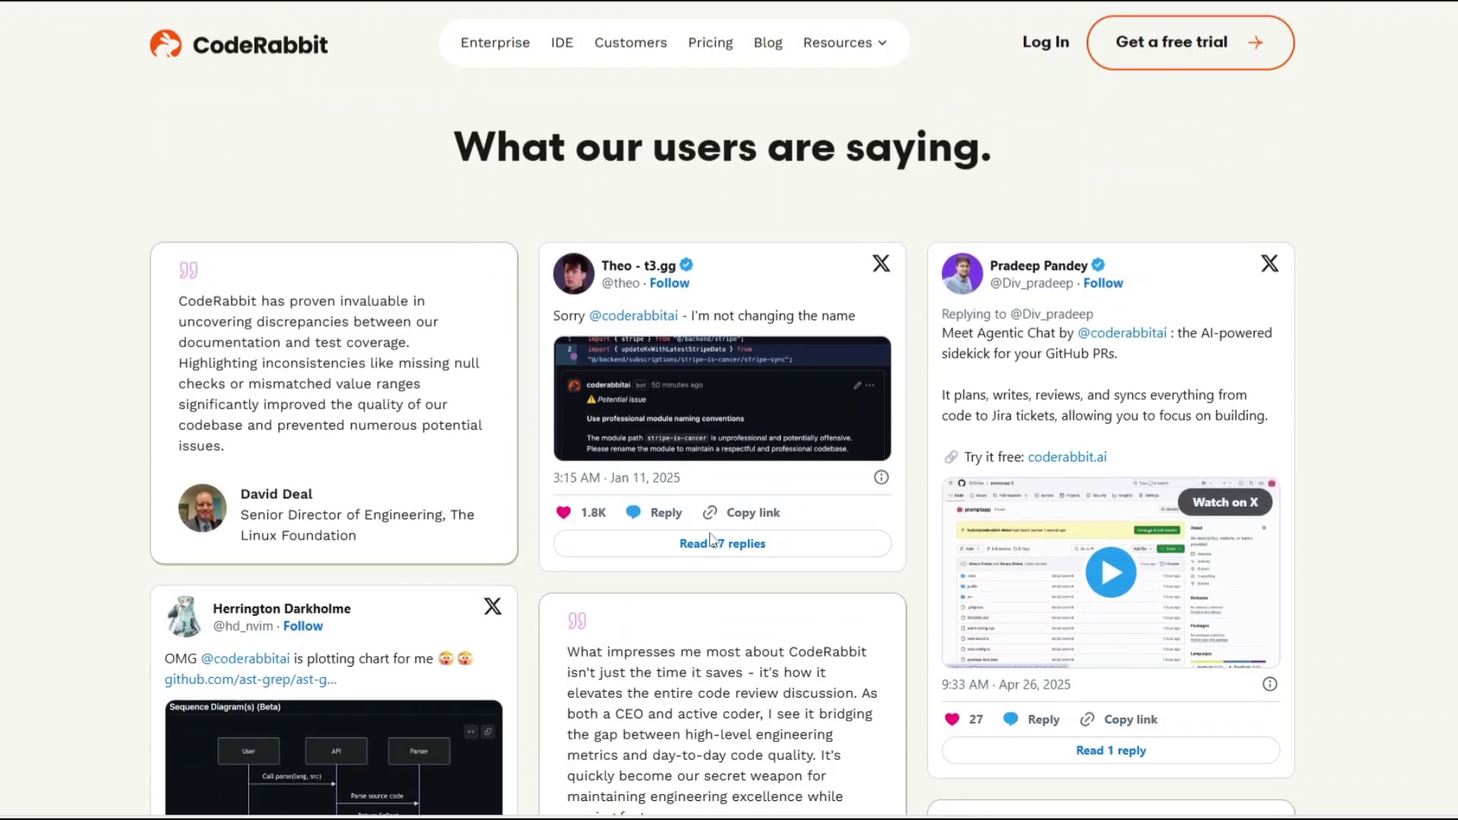
pyautogui.scroll(-1, 711, 539)
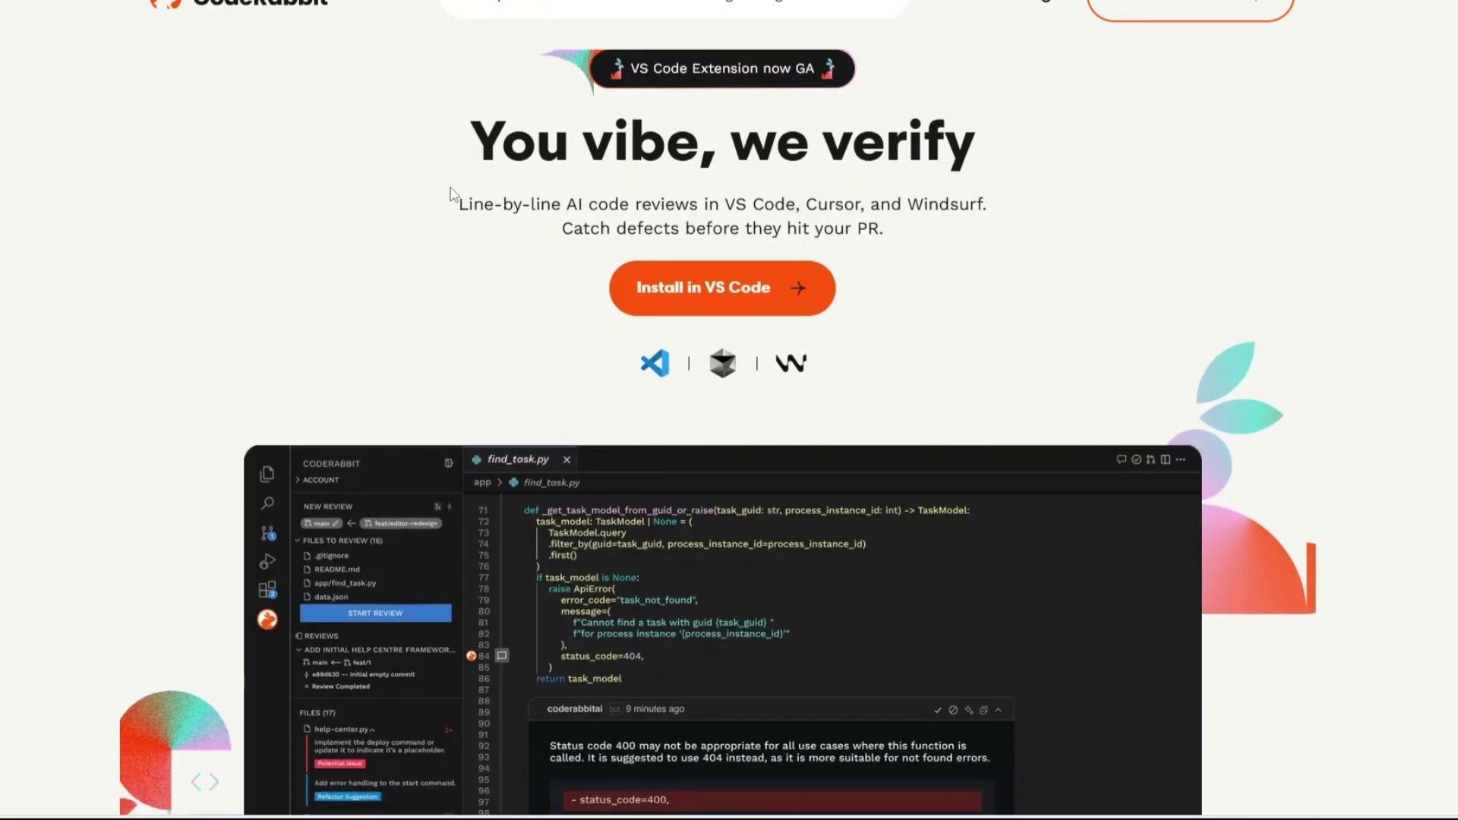
pyautogui.scroll(-1, 450, 202)
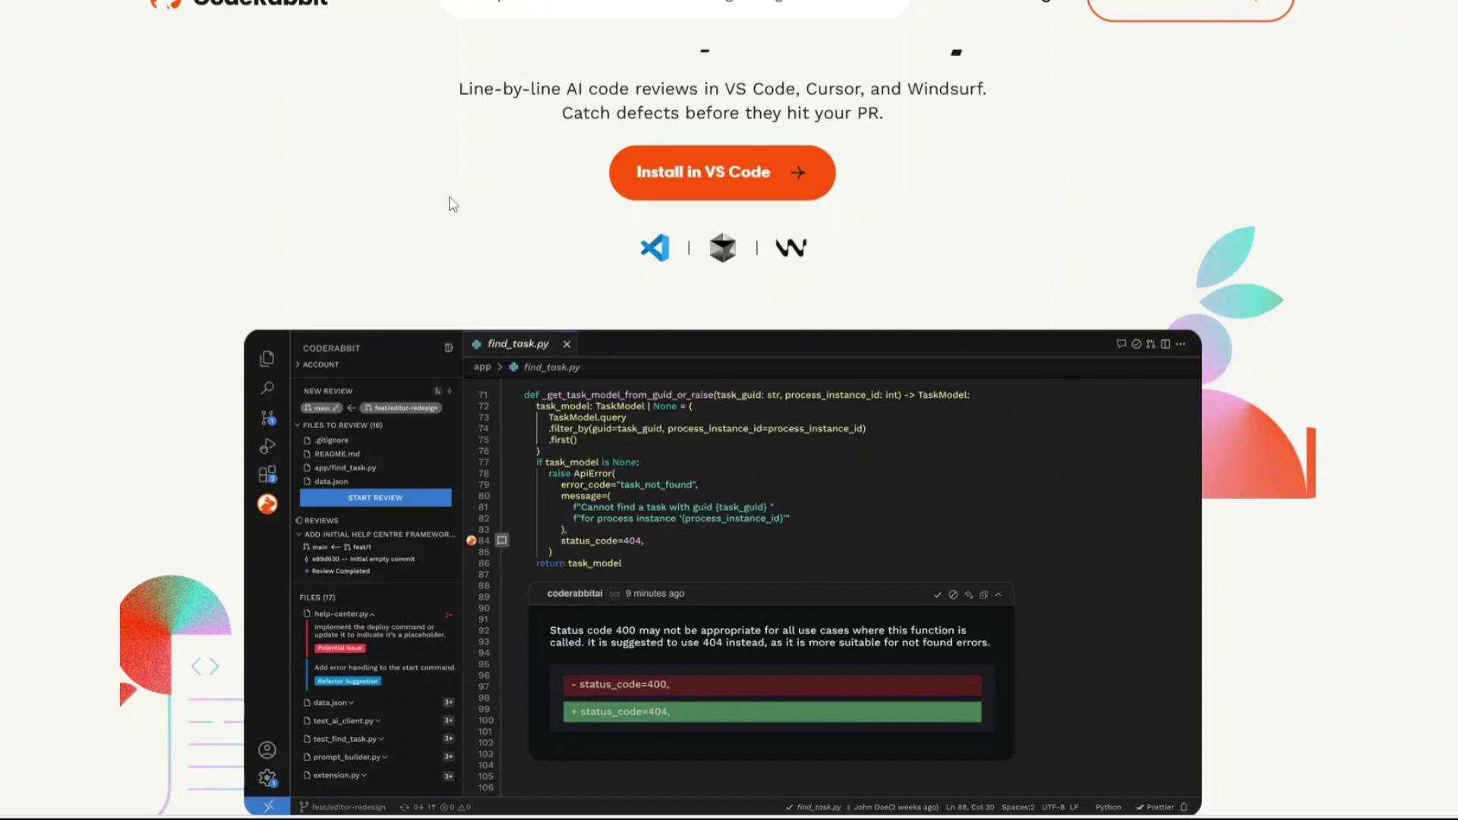
pyautogui.scroll(-1, 450, 203)
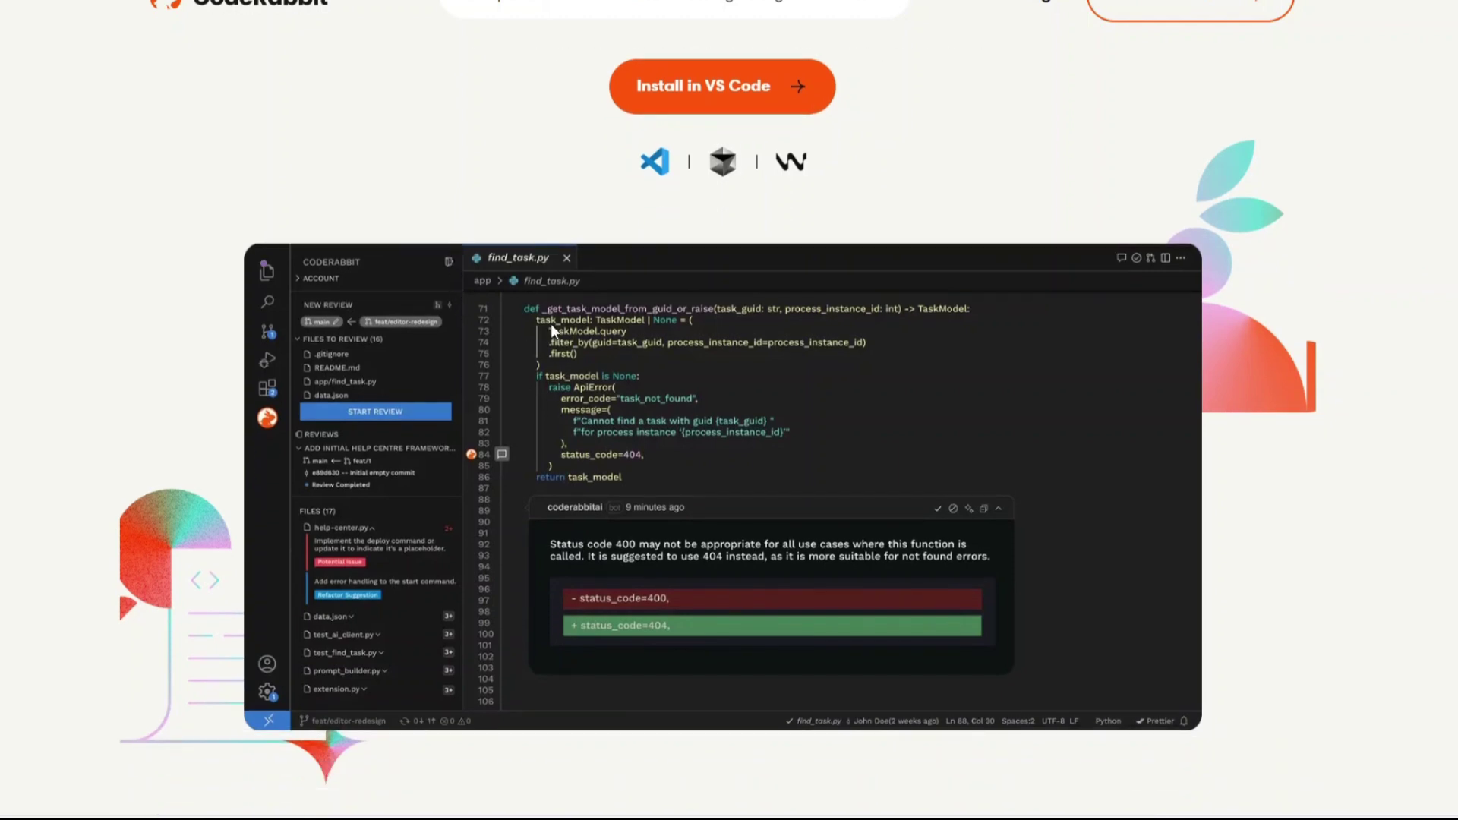
pyautogui.scroll(-1, 510, 394)
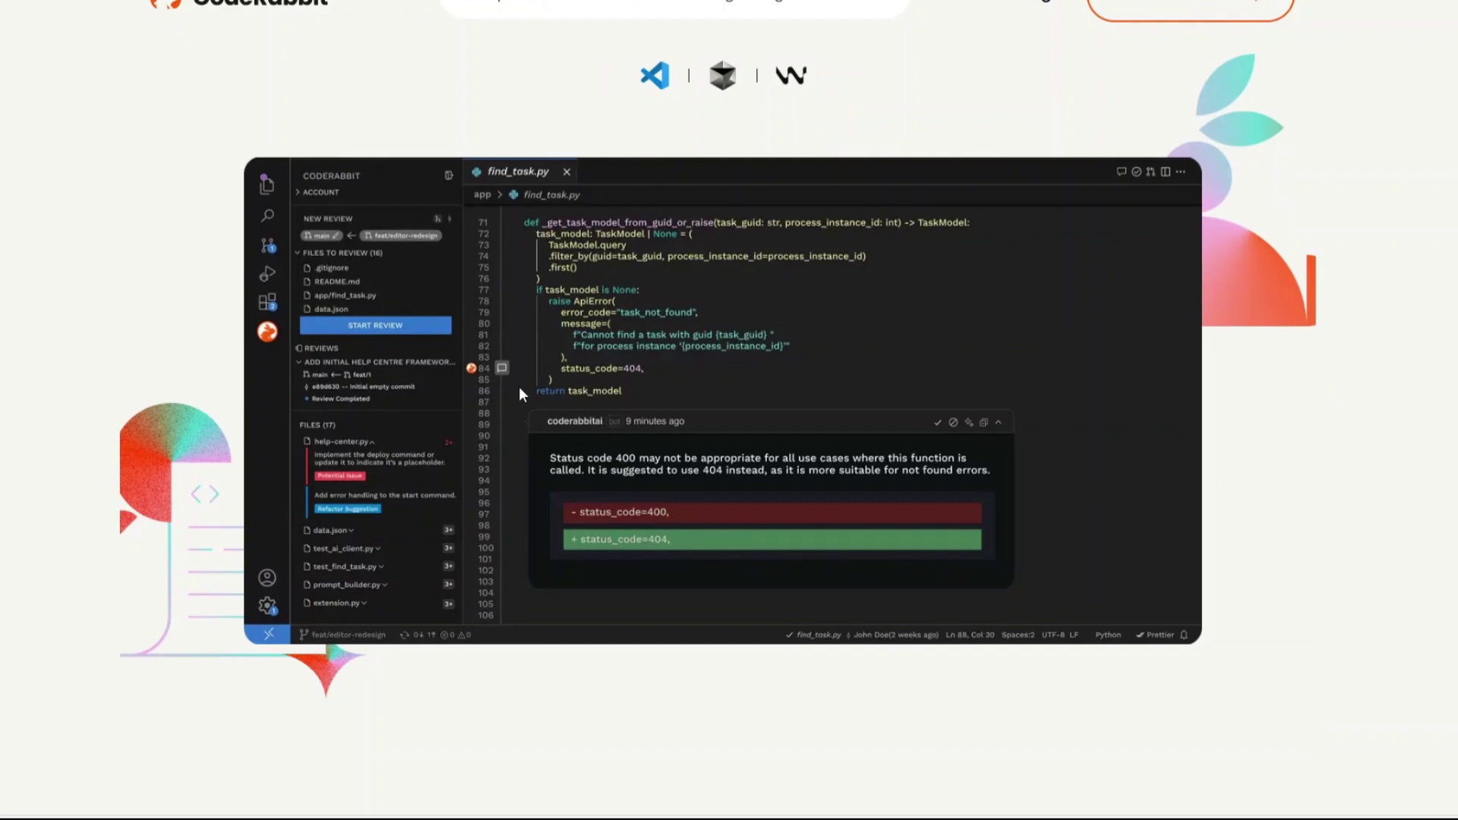
pyautogui.scroll(-1, 519, 387)
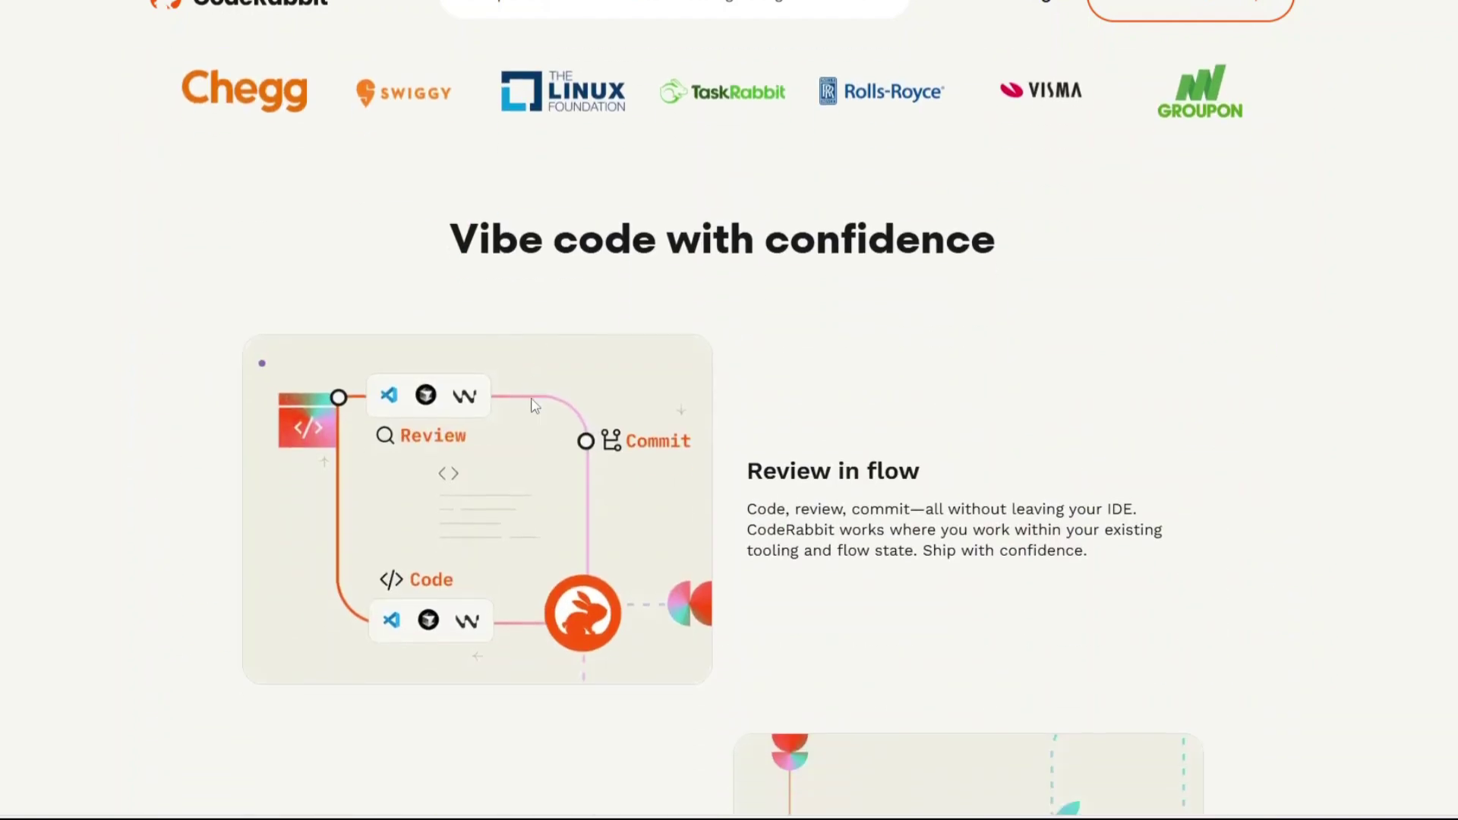
pyautogui.scroll(-2, 532, 406)
pyautogui.scroll(-1, 532, 405)
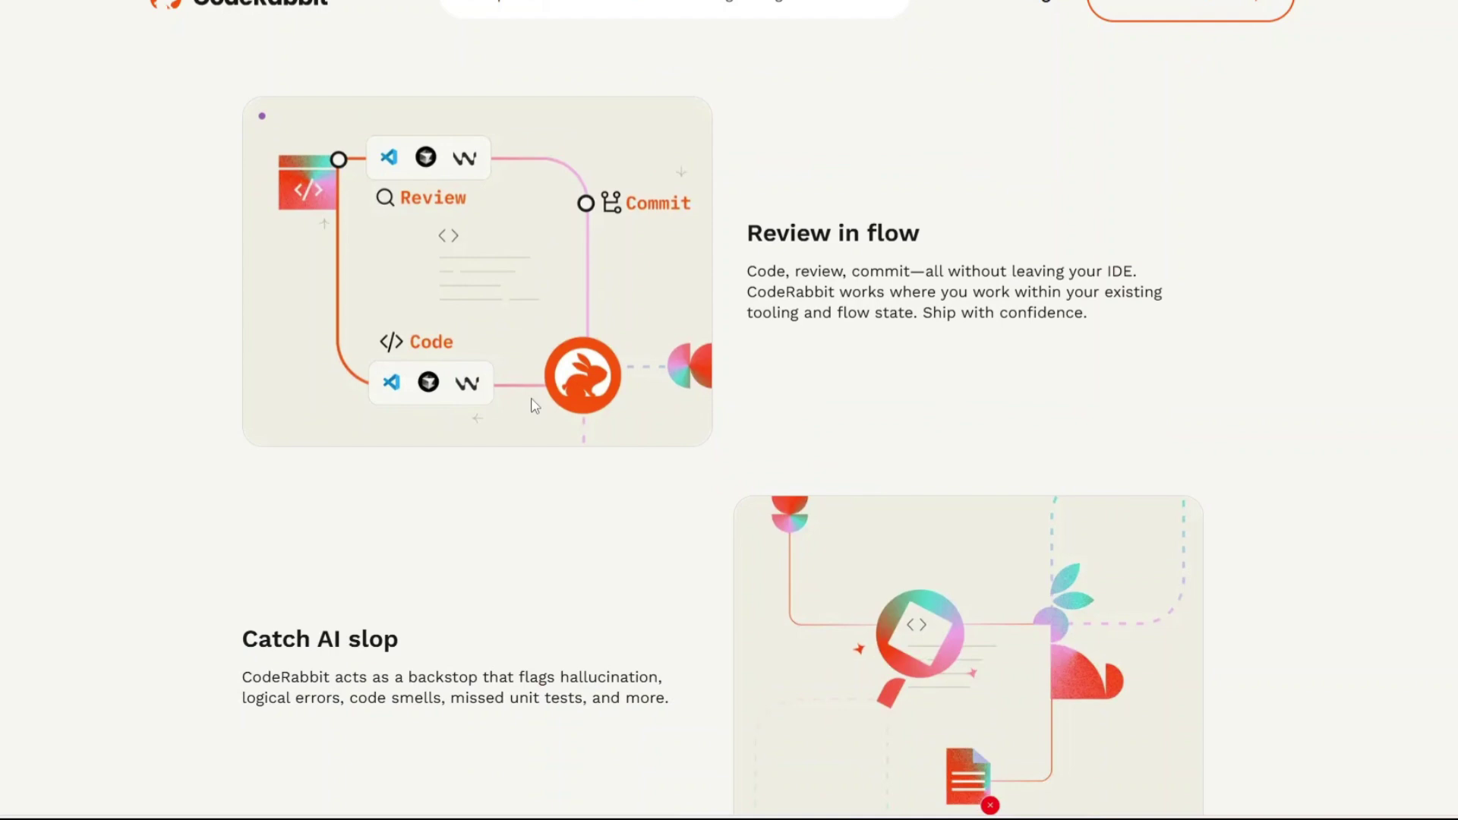
pyautogui.scroll(-2, 530, 406)
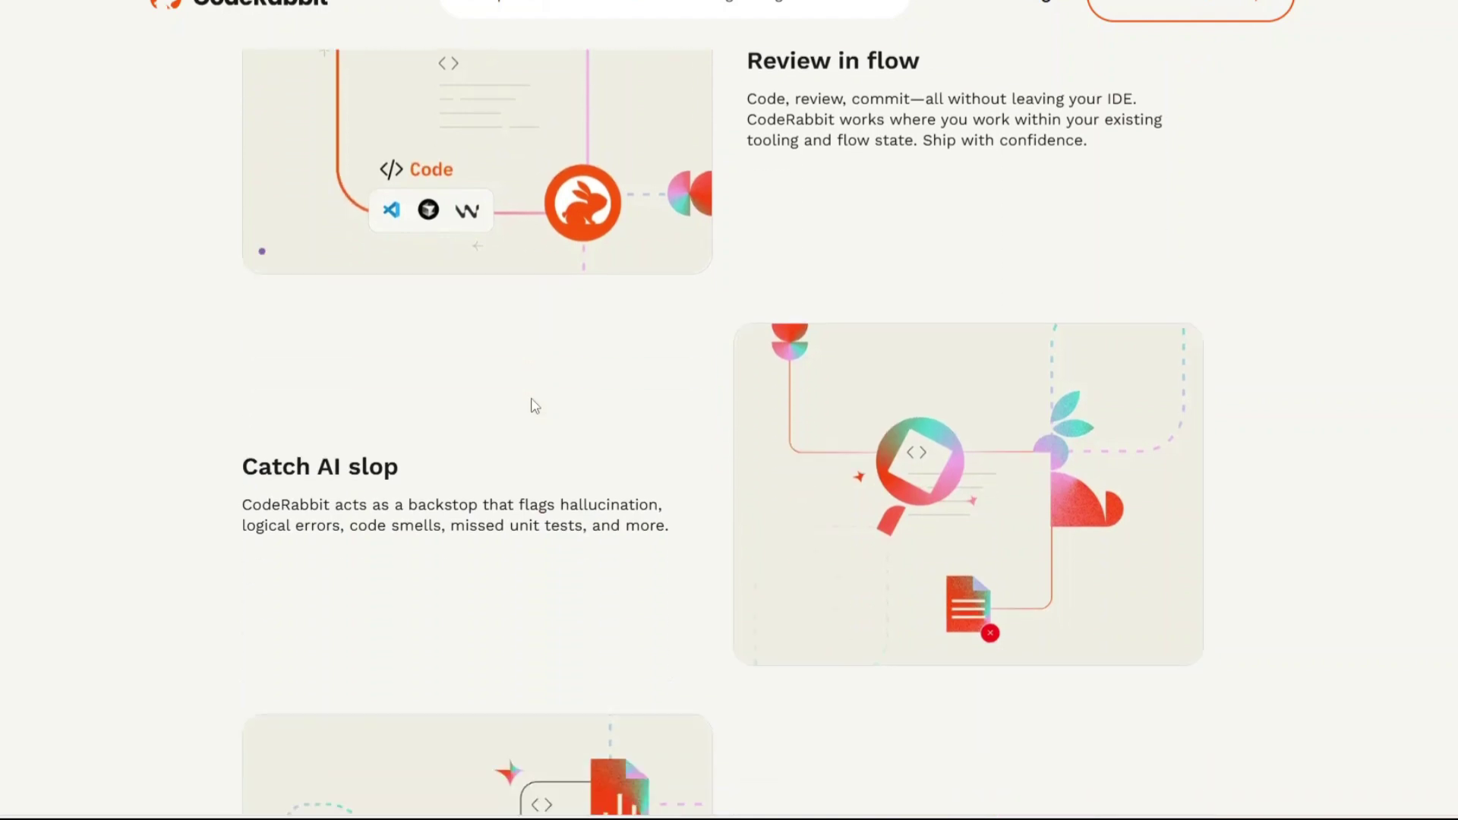
pyautogui.scroll(-2, 532, 406)
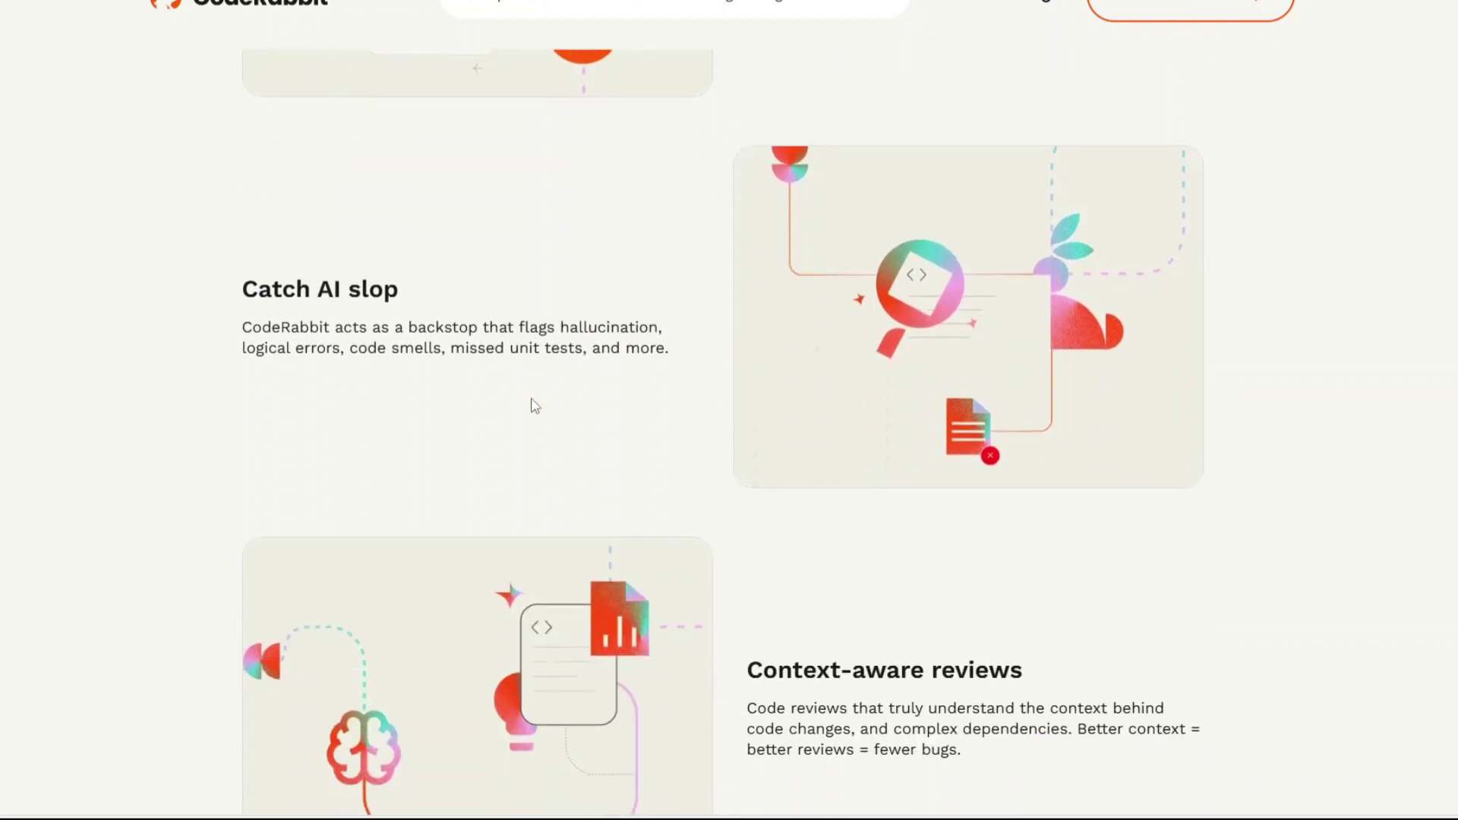
pyautogui.scroll(-2, 532, 405)
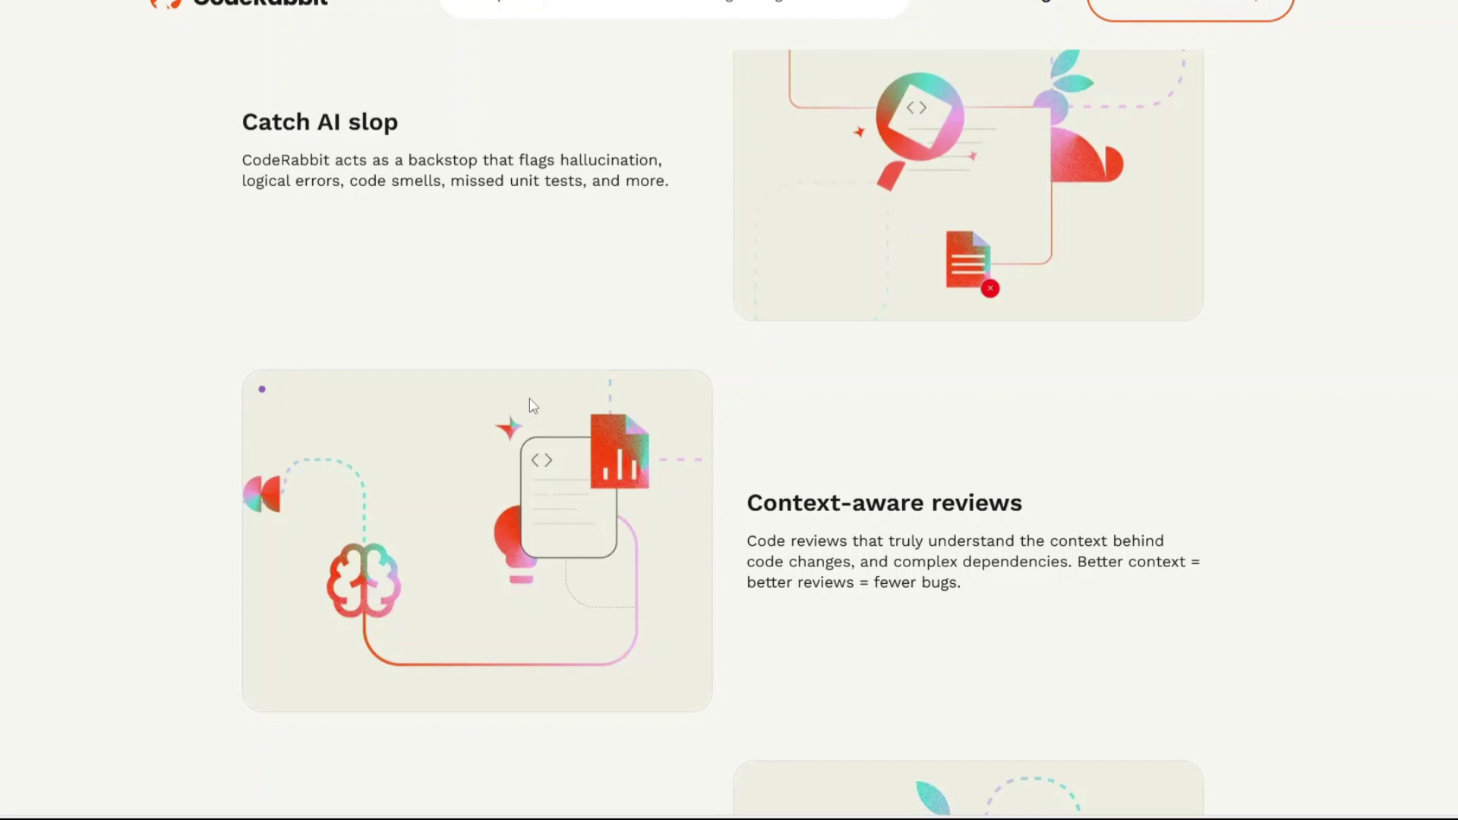
pyautogui.scroll(-1, 531, 406)
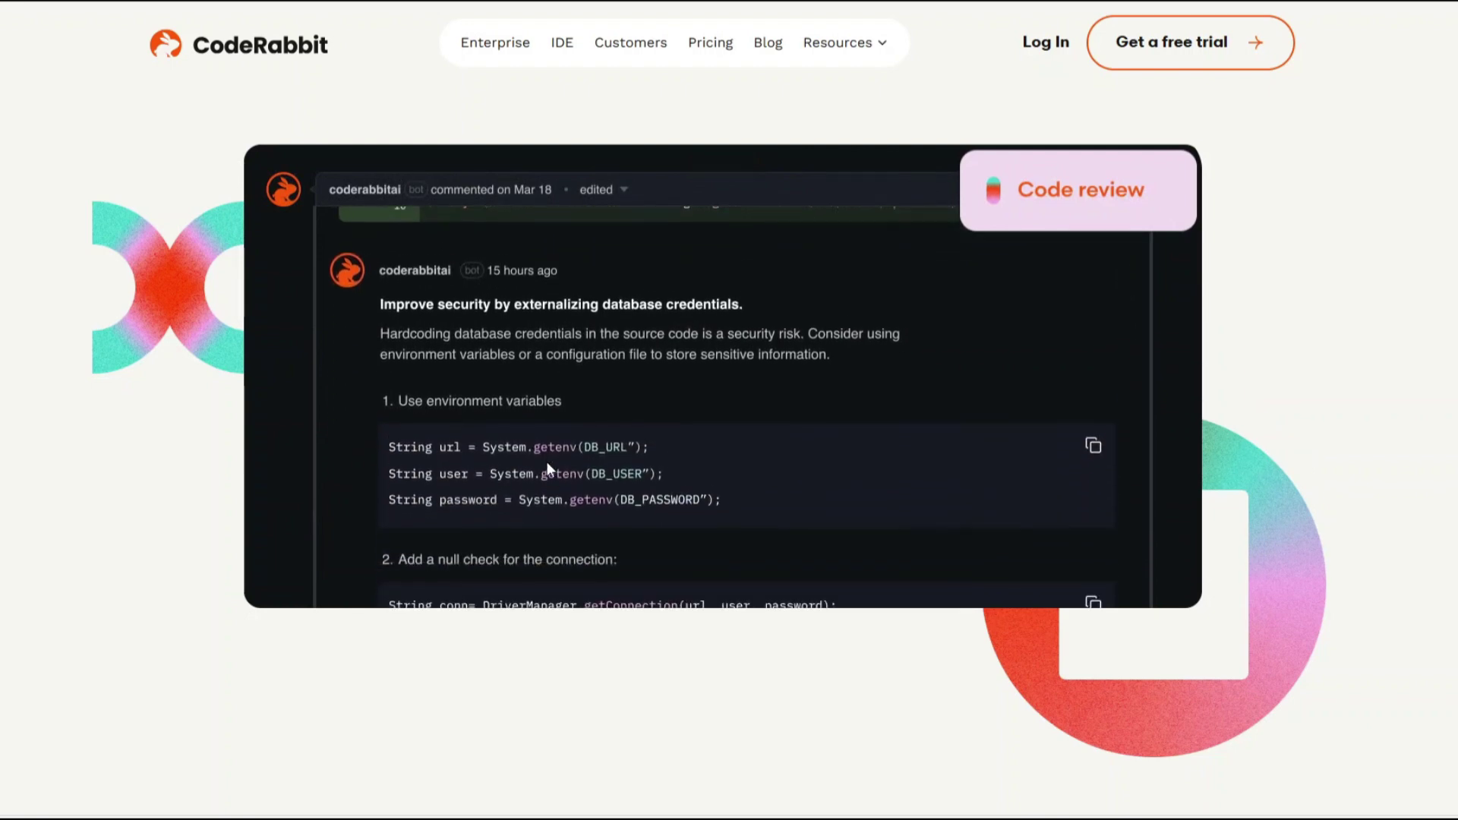
pyautogui.scroll(1, 530, 465)
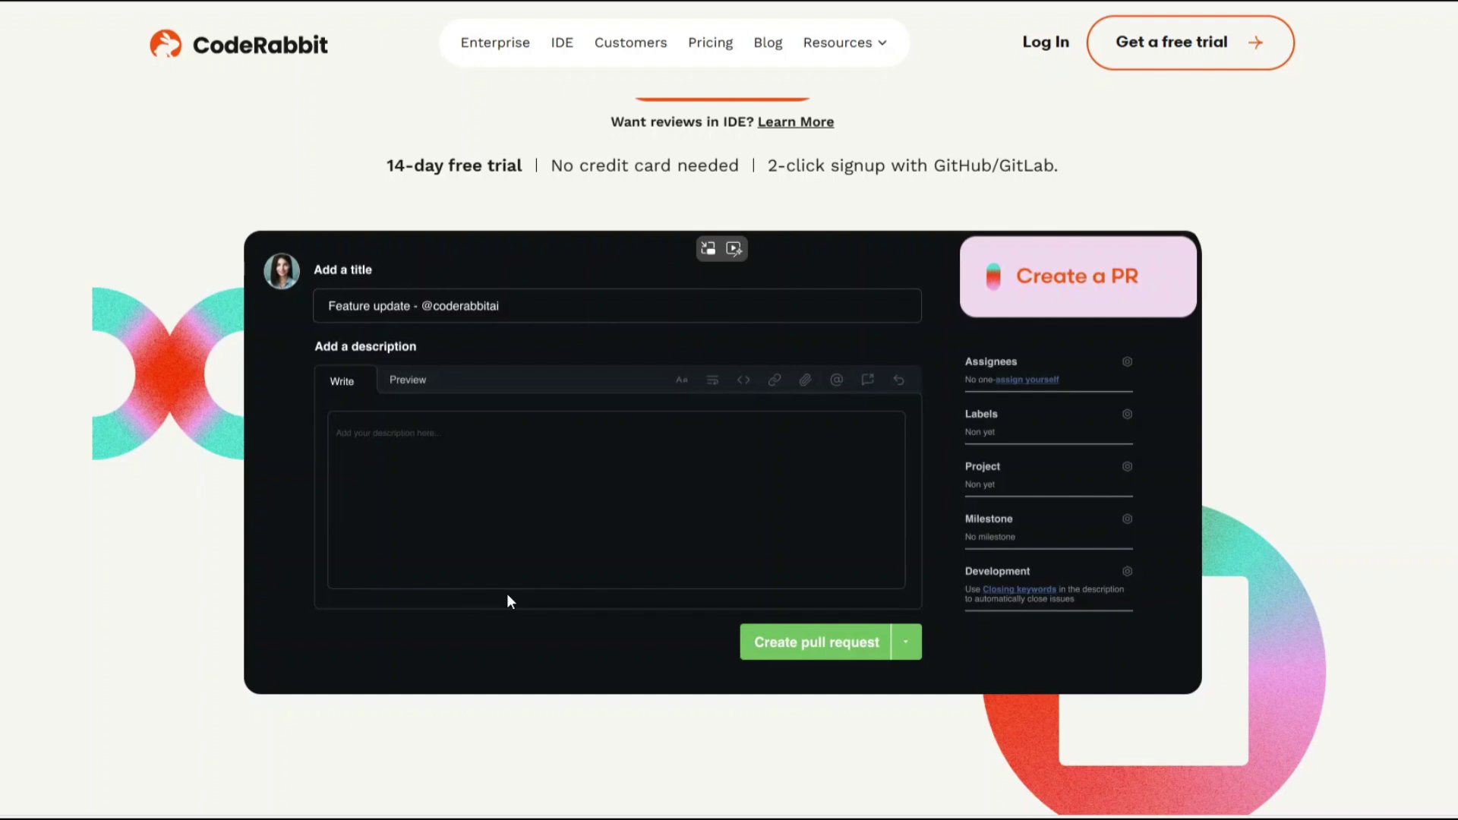
pyautogui.scroll(-2, 519, 593)
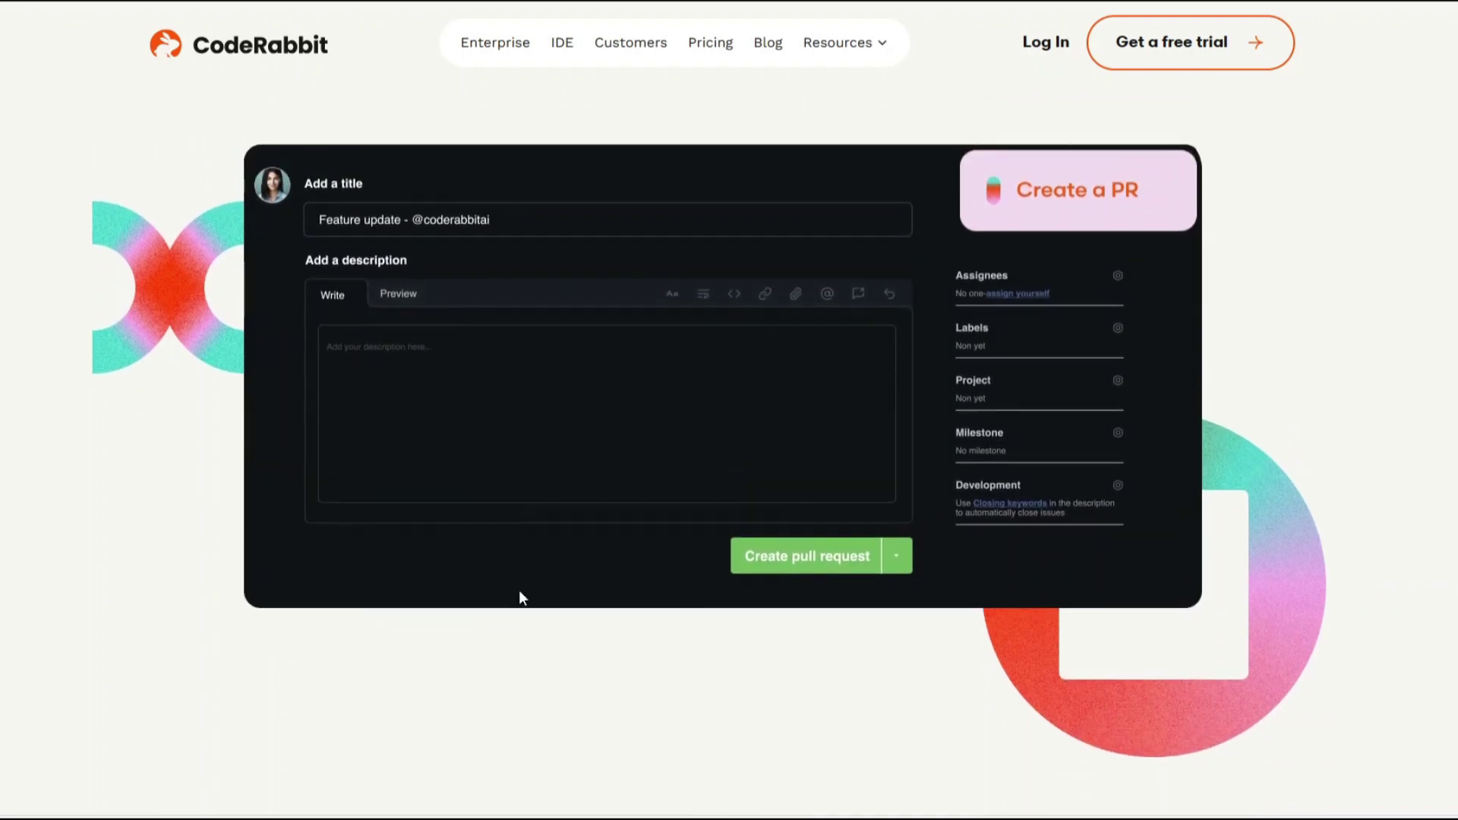
pyautogui.scroll(-3, 718, 223)
pyautogui.scroll(-1, 698, 243)
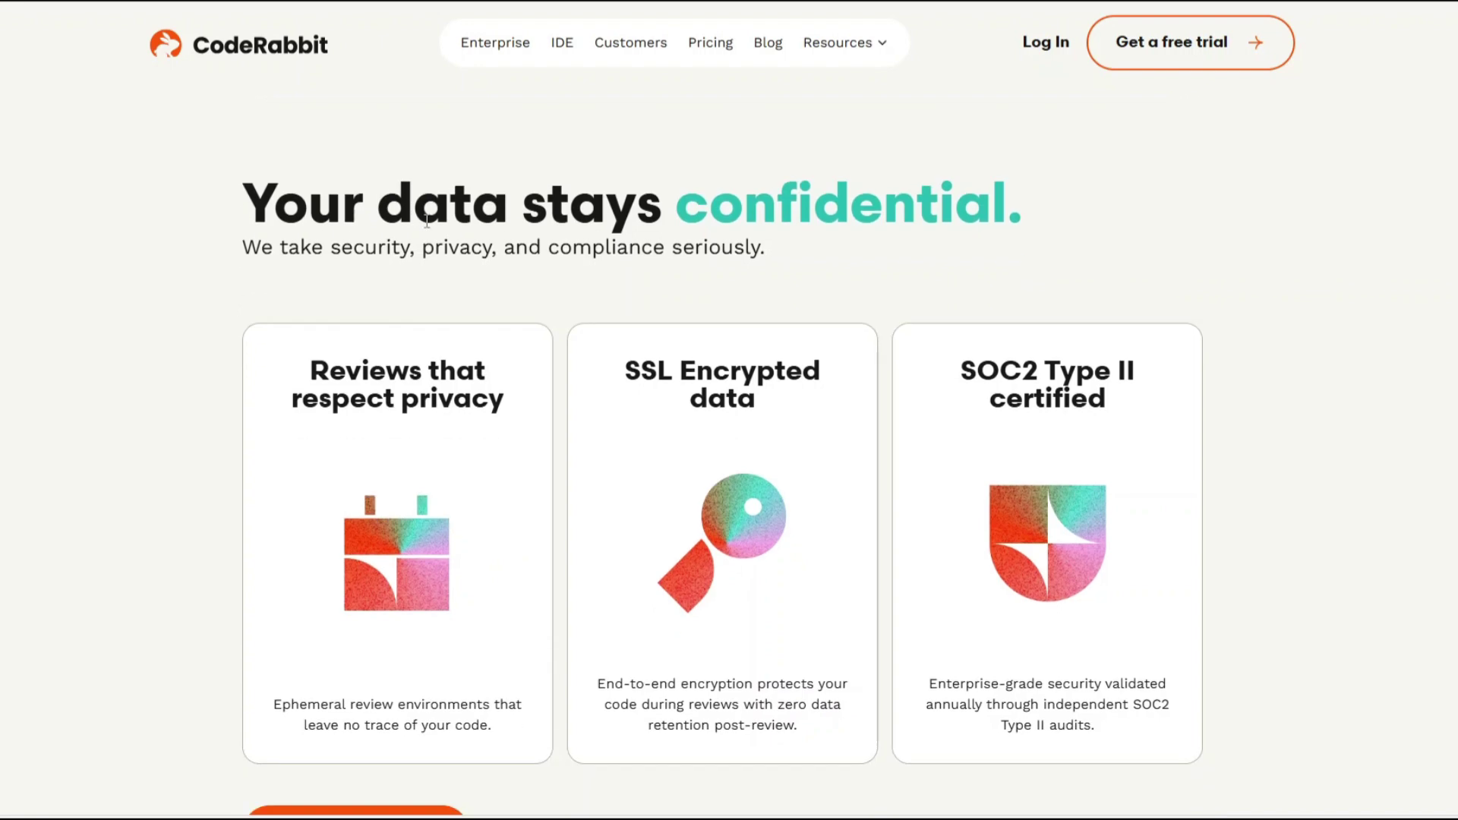
pyautogui.scroll(-1, 424, 223)
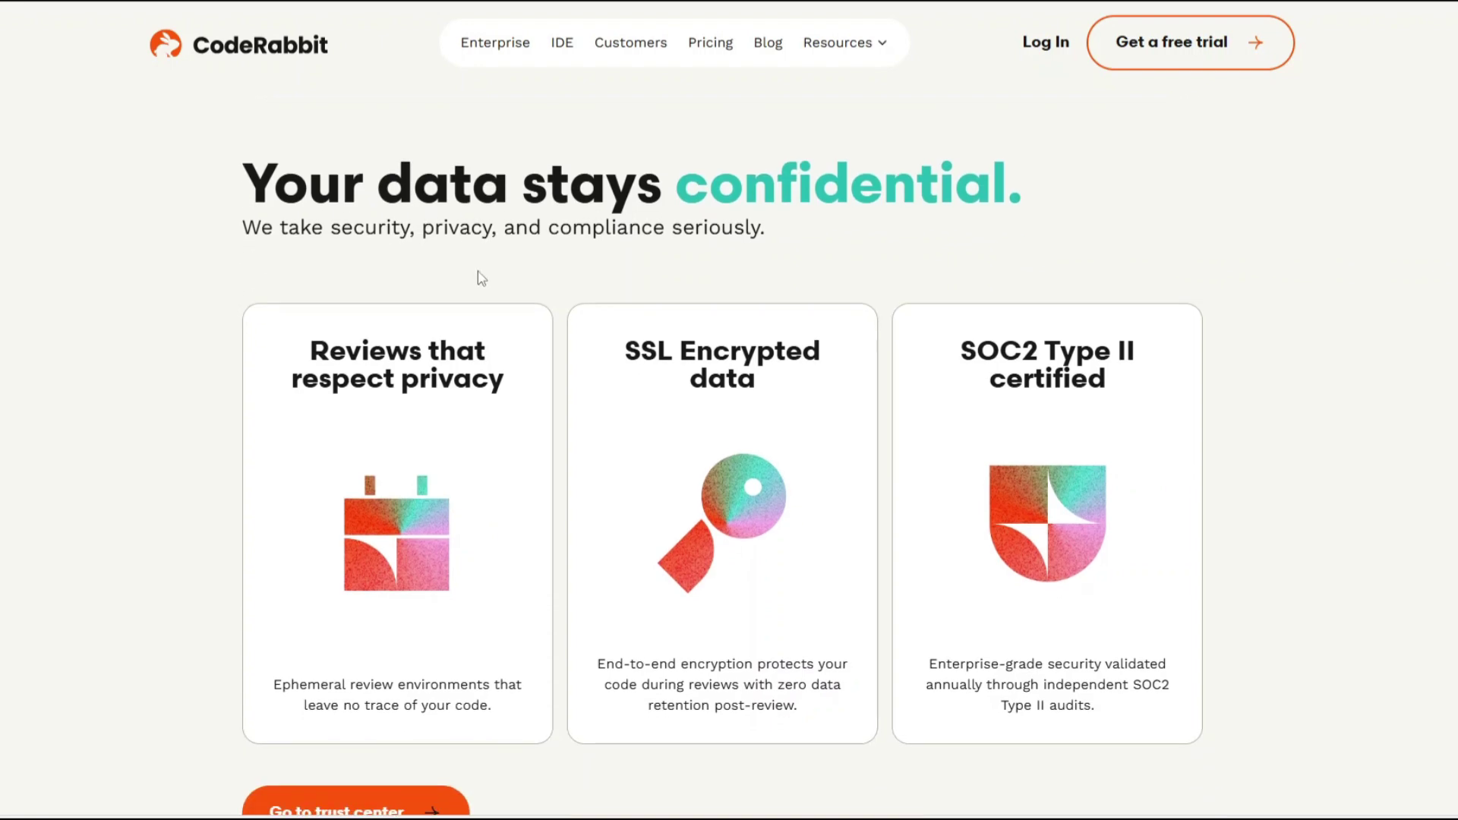
pyautogui.scroll(-1, 489, 295)
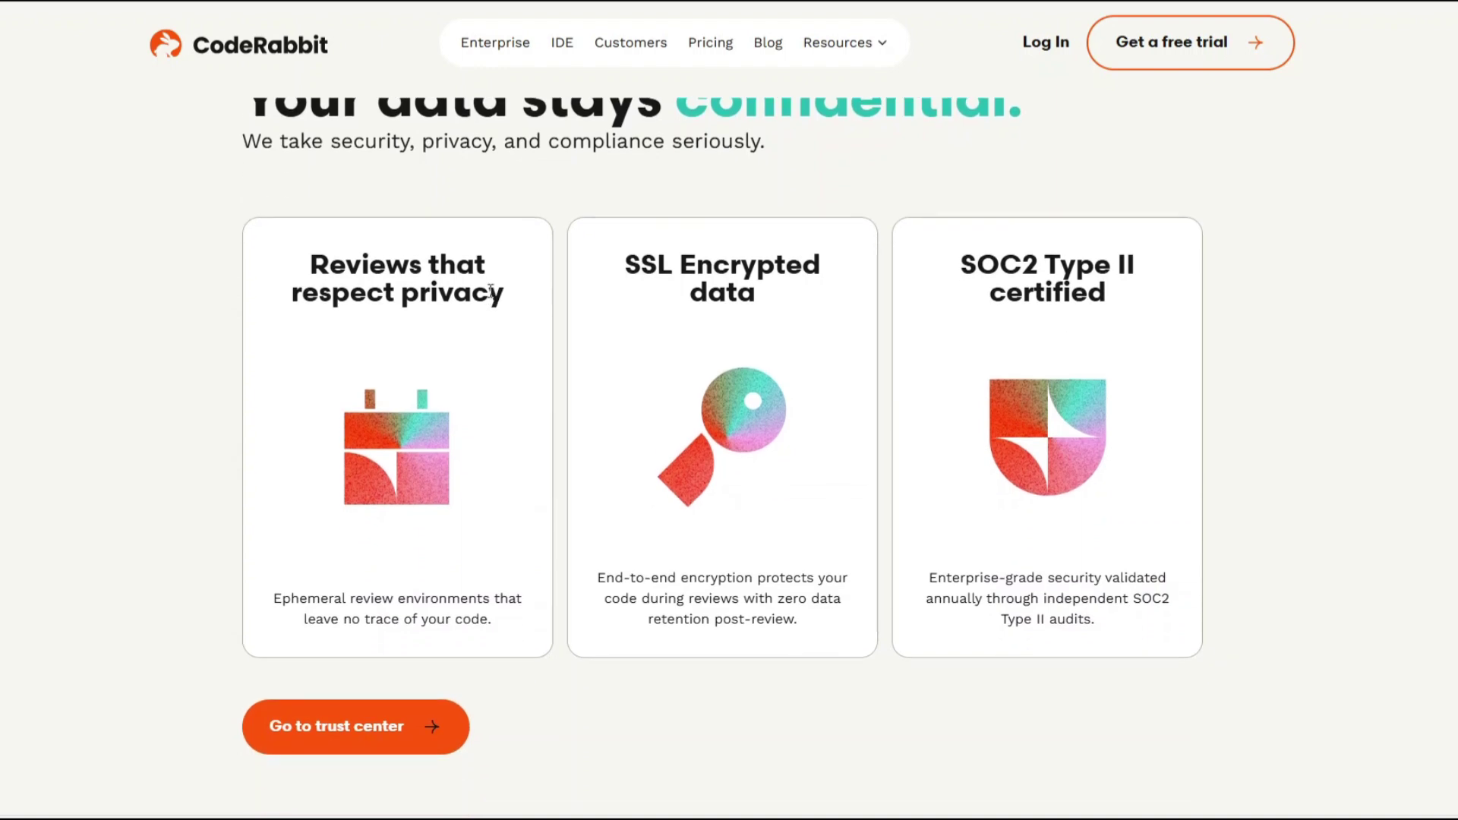
pyautogui.scroll(-1, 496, 298)
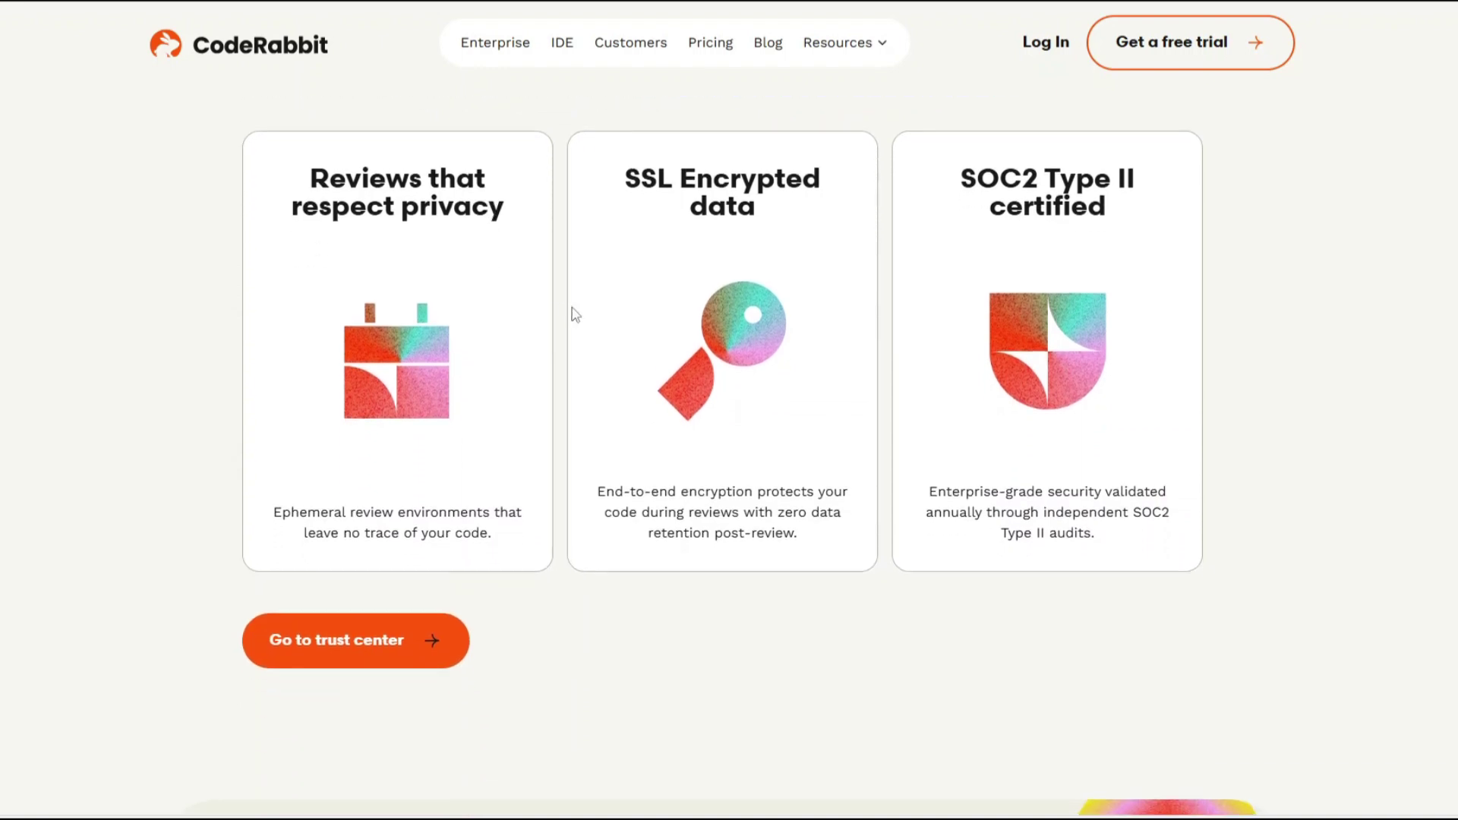
pyautogui.scroll(-1, 610, 330)
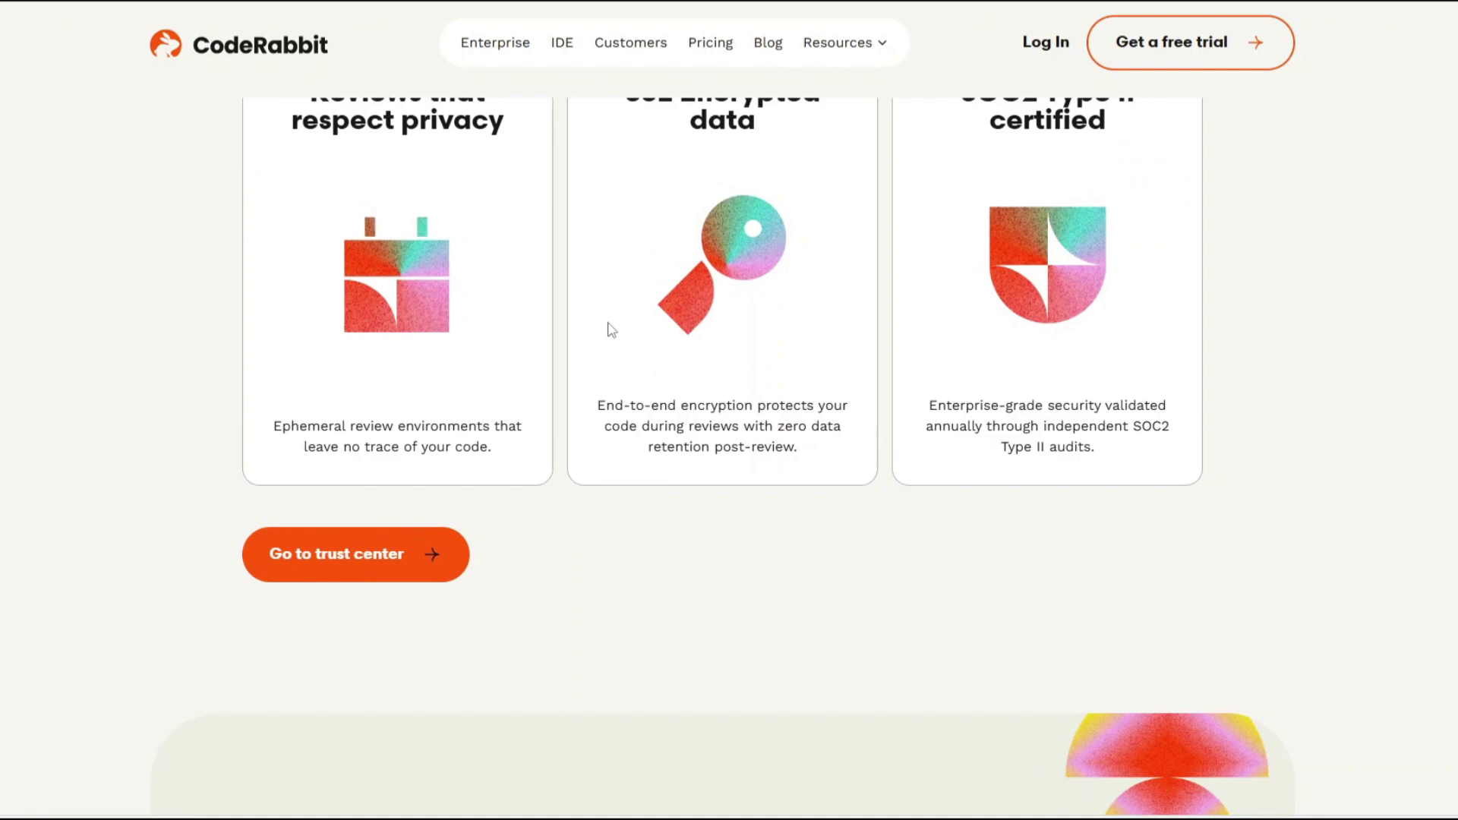
pyautogui.scroll(-1, 609, 331)
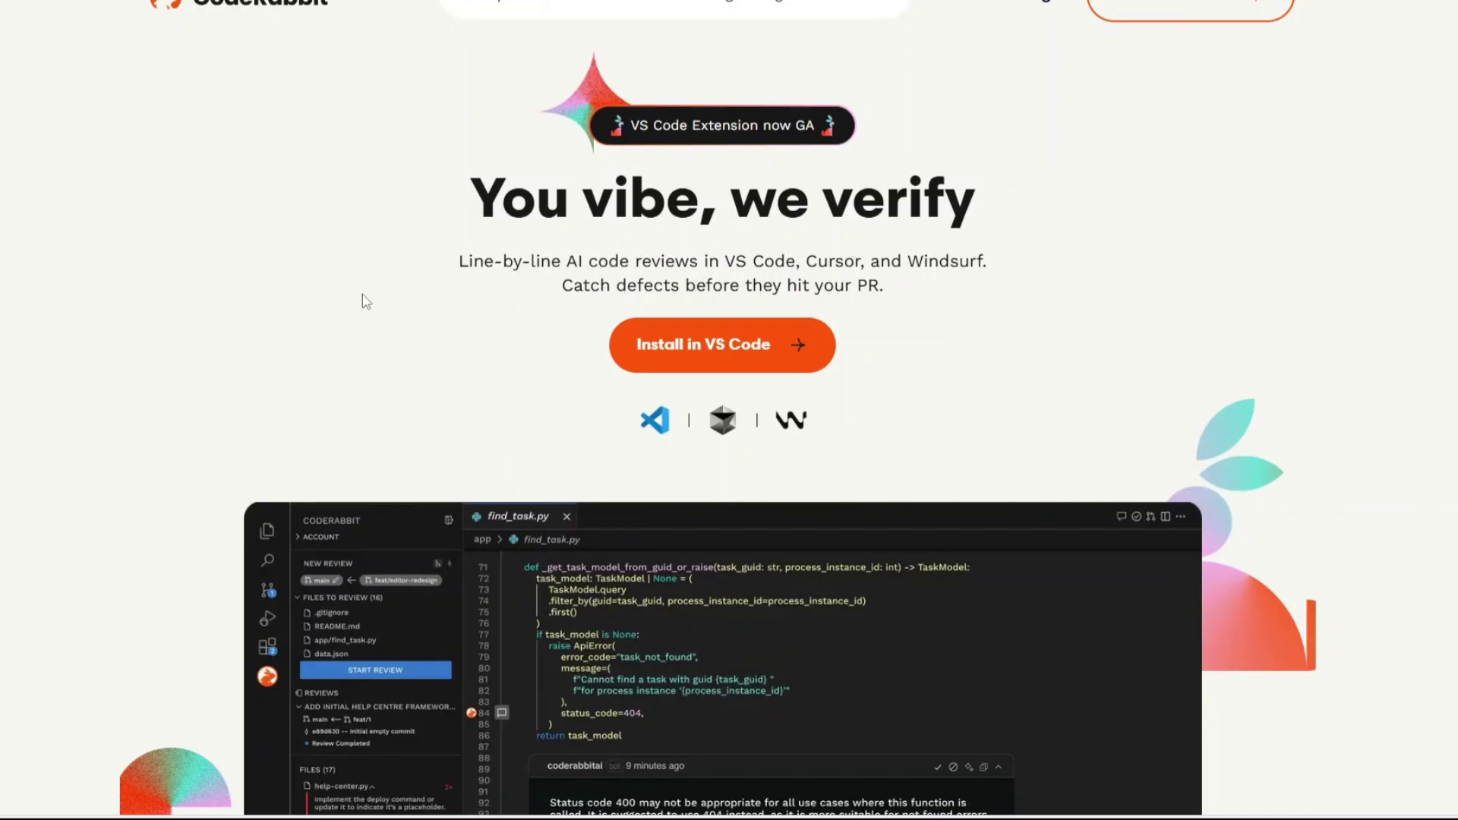
pyautogui.scroll(-1, 361, 302)
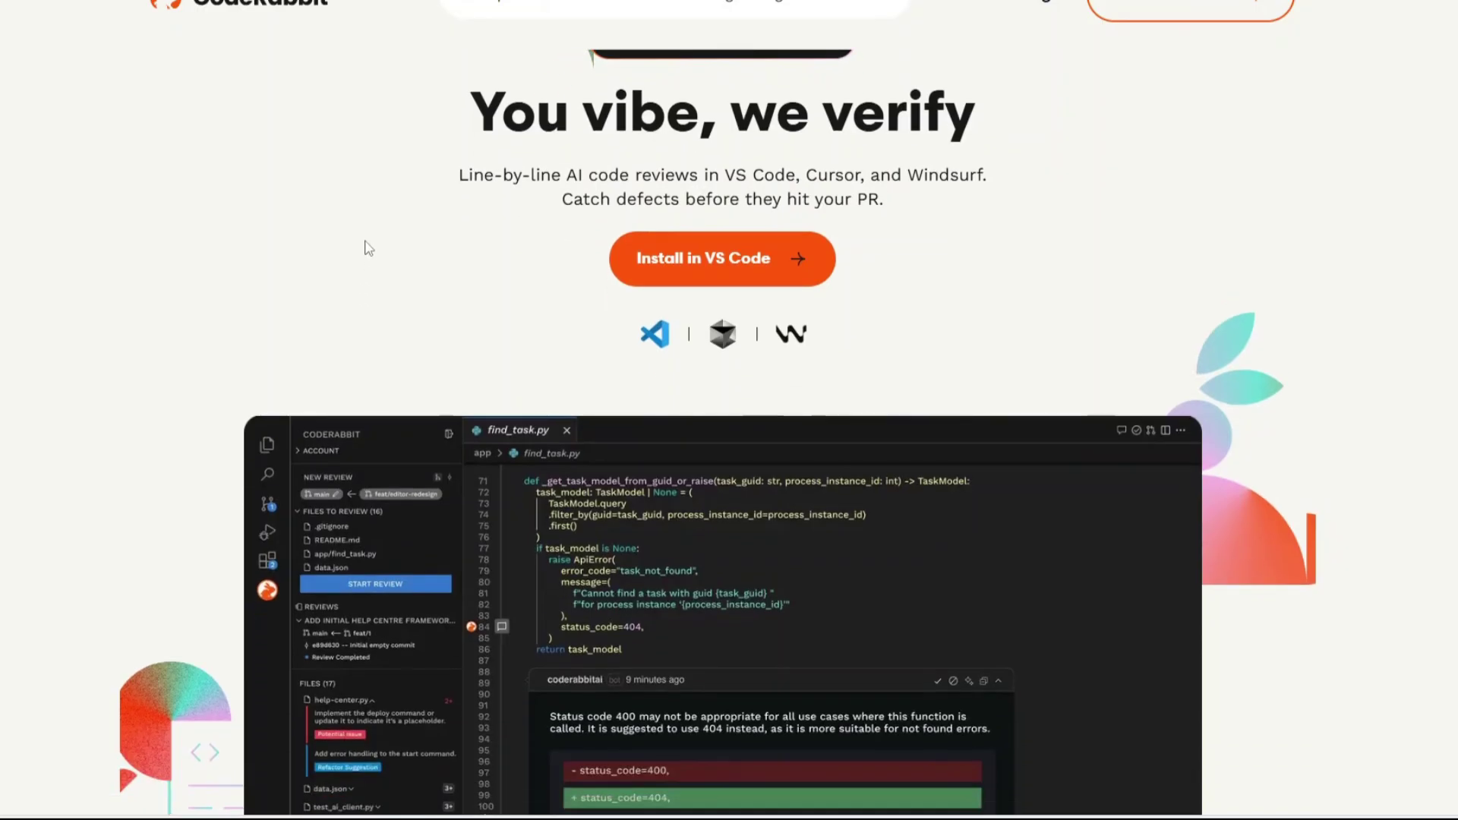
pyautogui.scroll(-1, 366, 248)
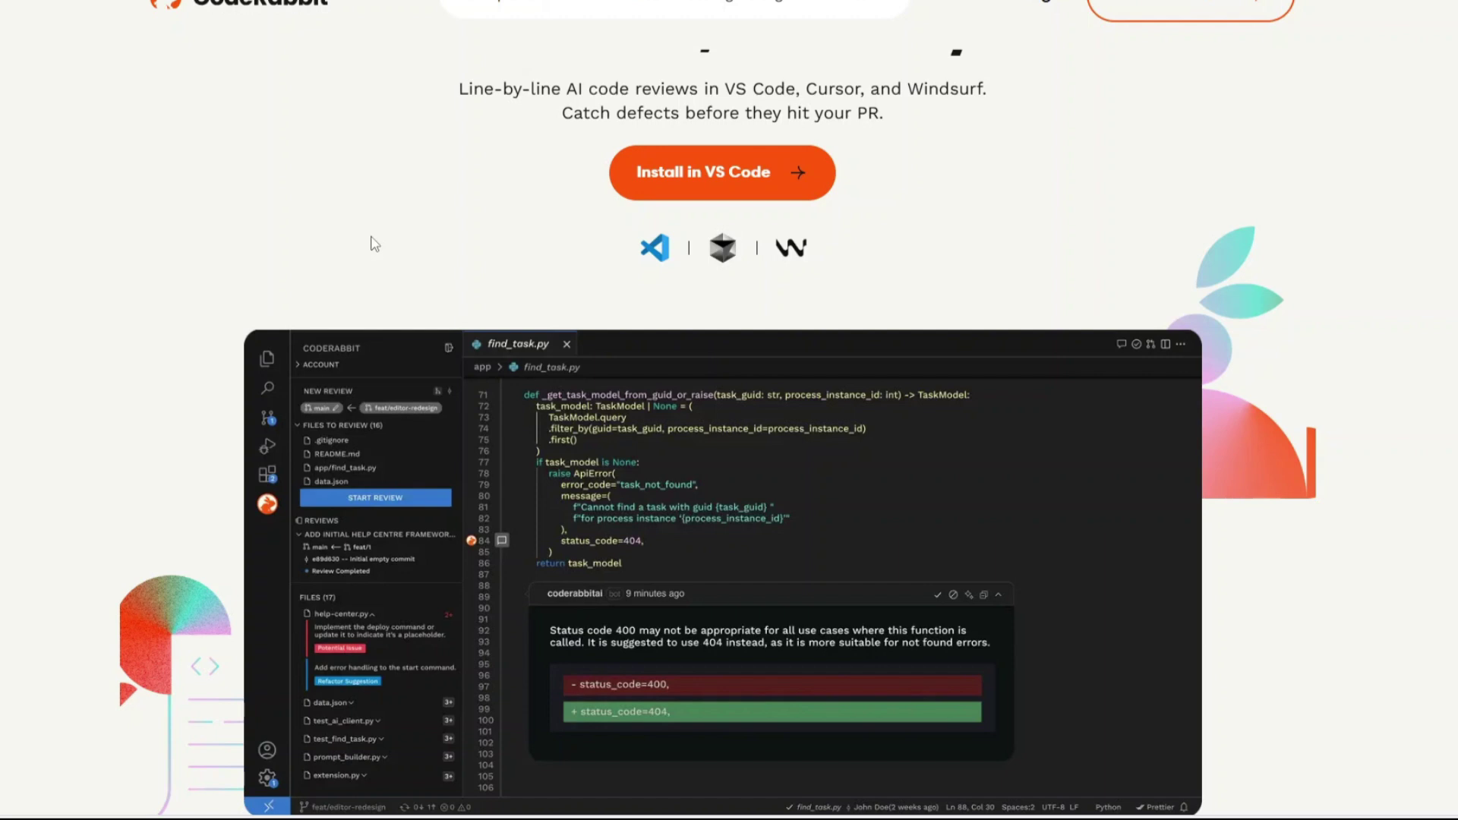
pyautogui.scroll(-1, 382, 241)
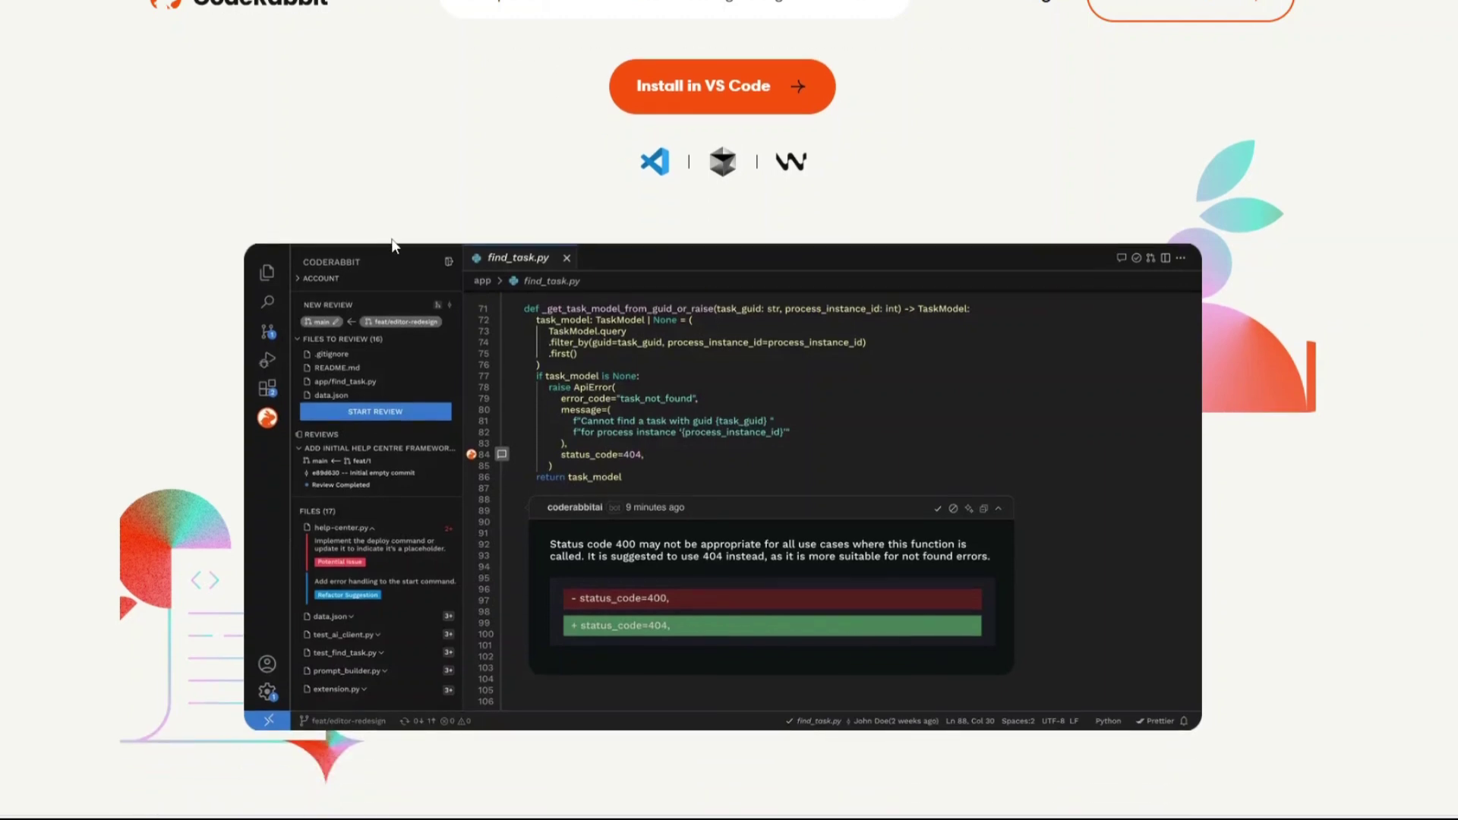
pyautogui.scroll(-1, 396, 240)
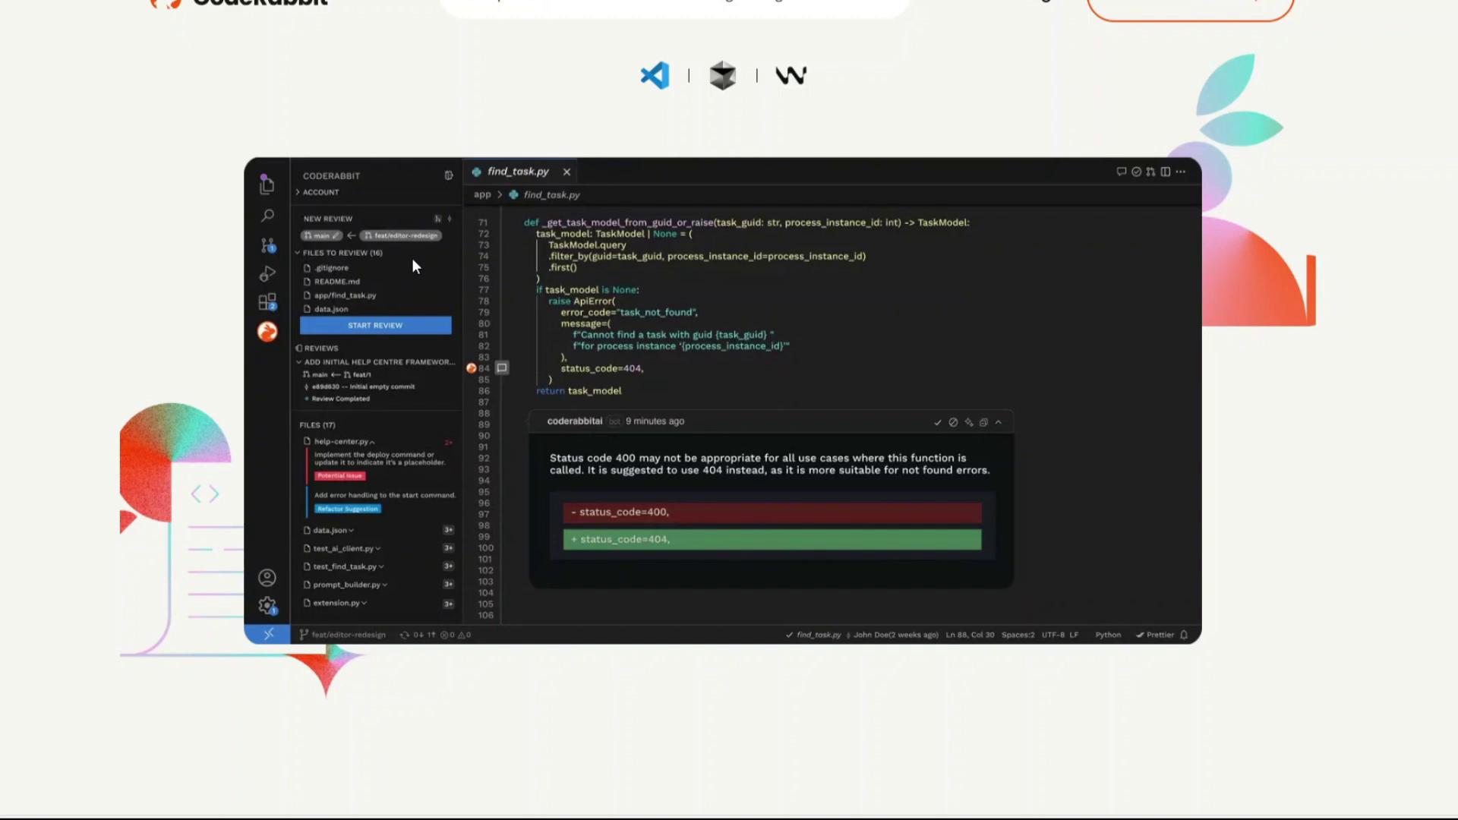
pyautogui.scroll(-1, 413, 259)
pyautogui.scroll(-1, 414, 259)
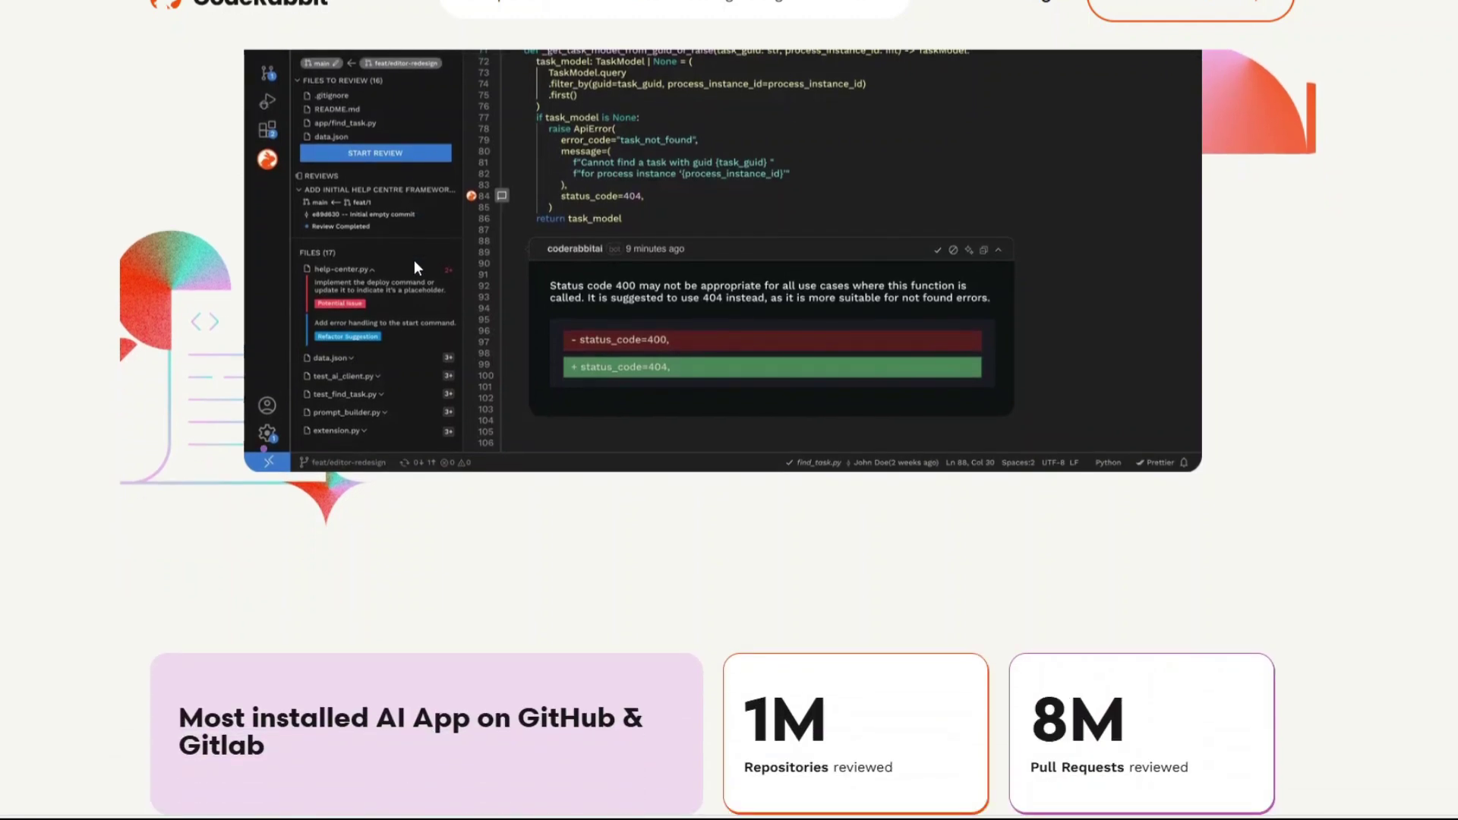
pyautogui.scroll(1, 414, 261)
pyautogui.scroll(1, 414, 261)
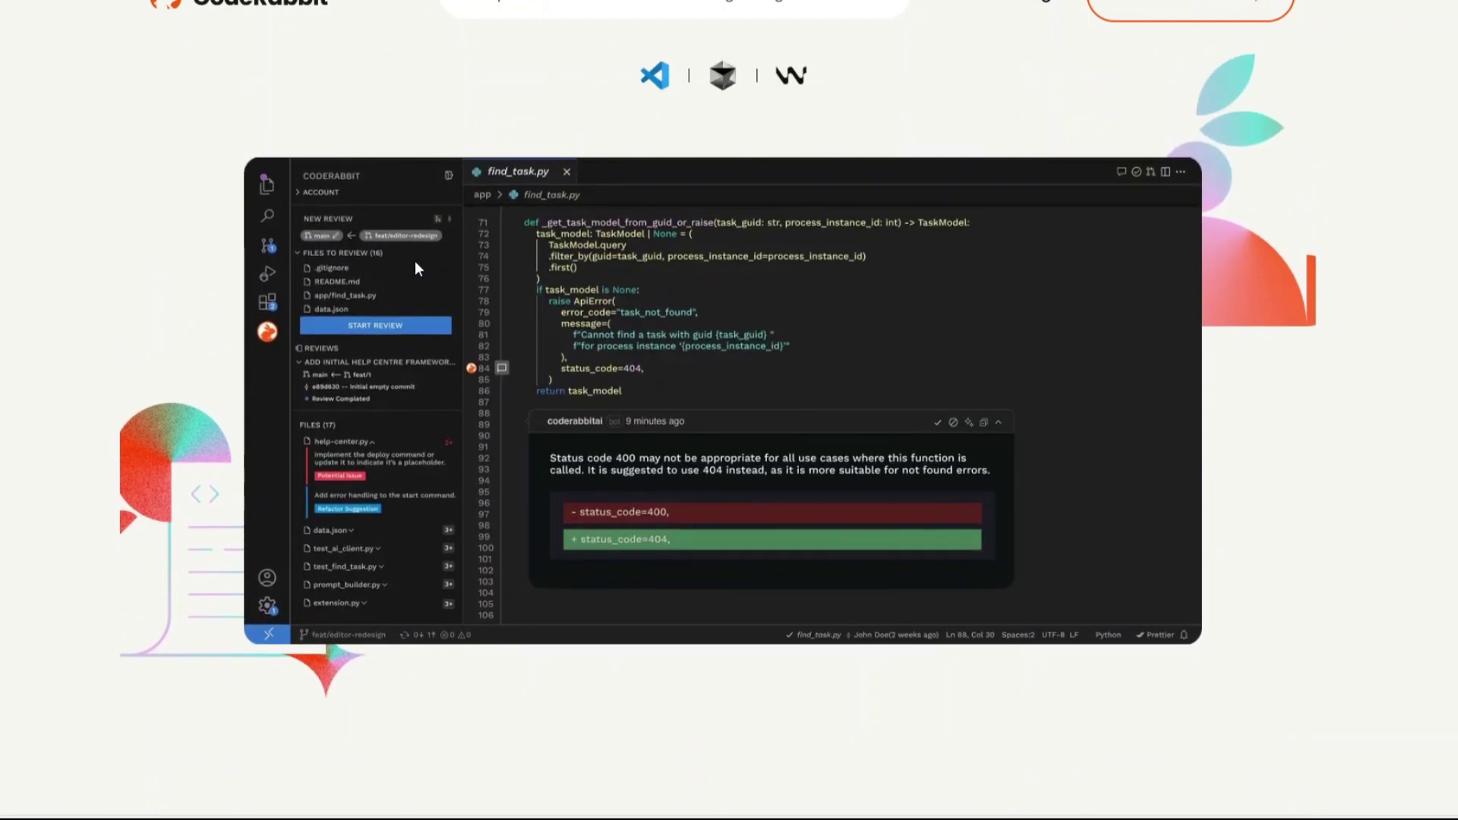
pyautogui.scroll(-1, 414, 261)
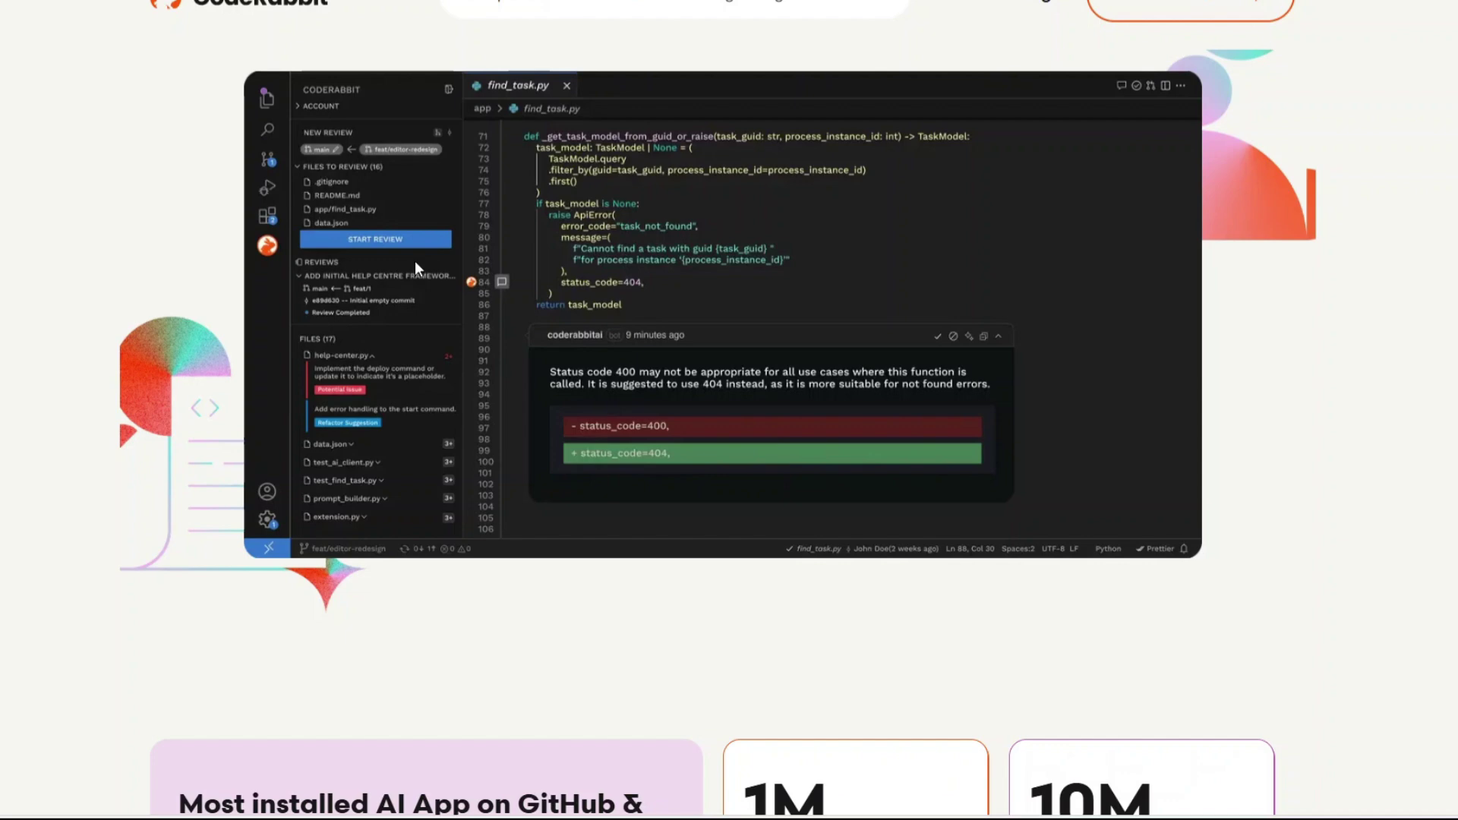
pyautogui.scroll(-5, 414, 261)
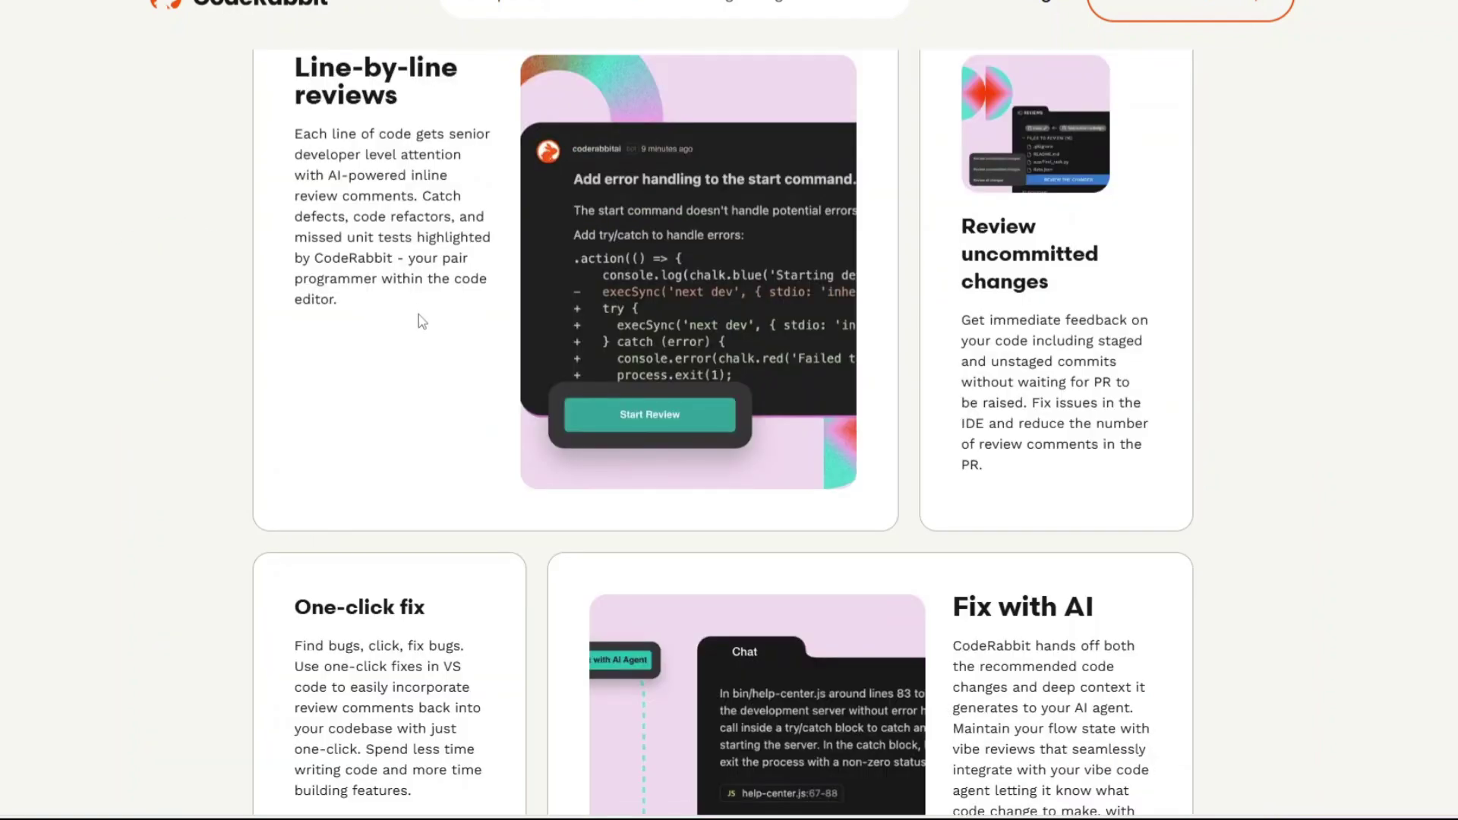
pyautogui.scroll(-1, 423, 319)
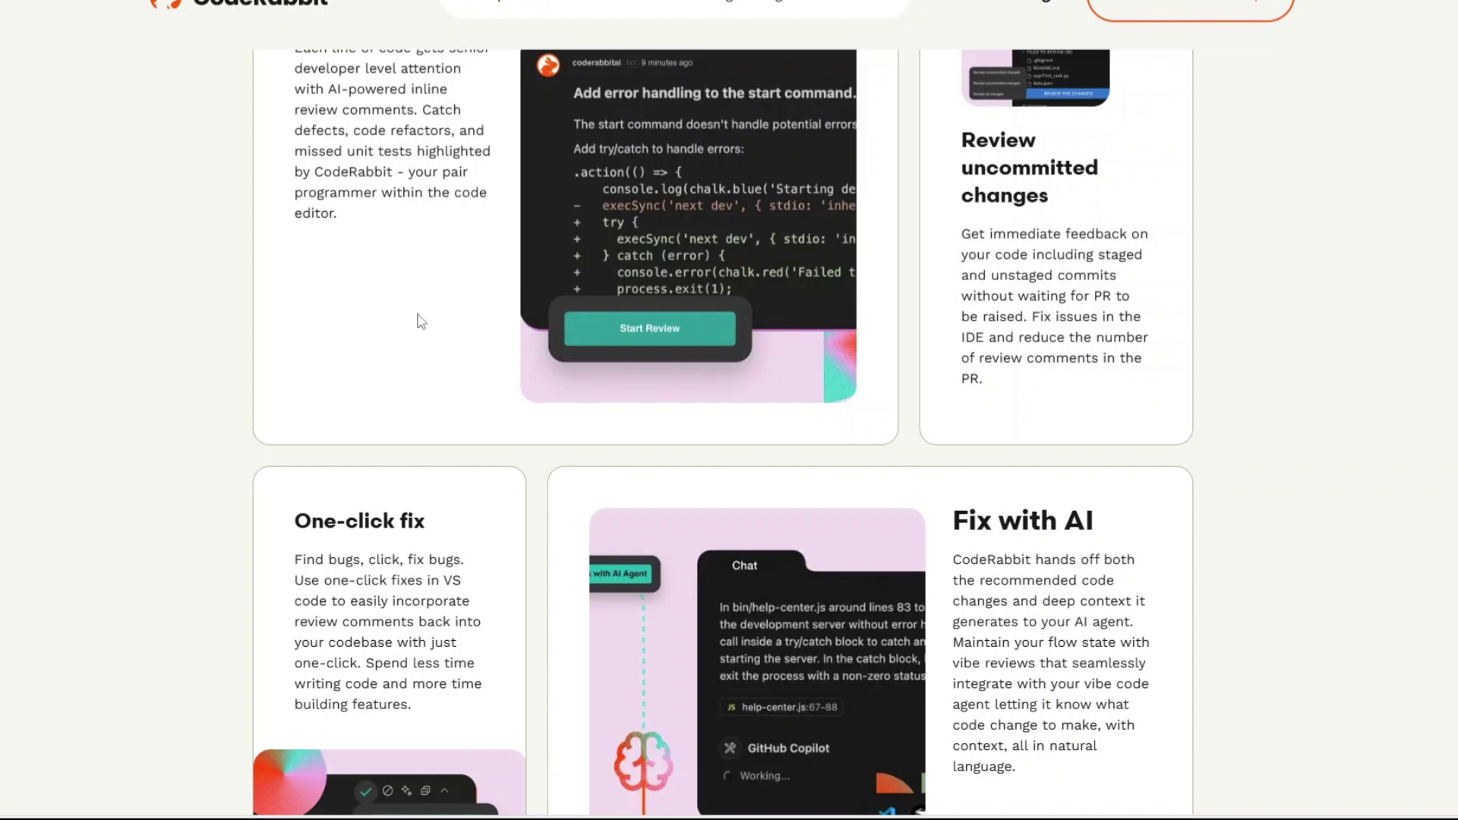
pyautogui.scroll(-1, 419, 321)
pyautogui.scroll(-1, 419, 321)
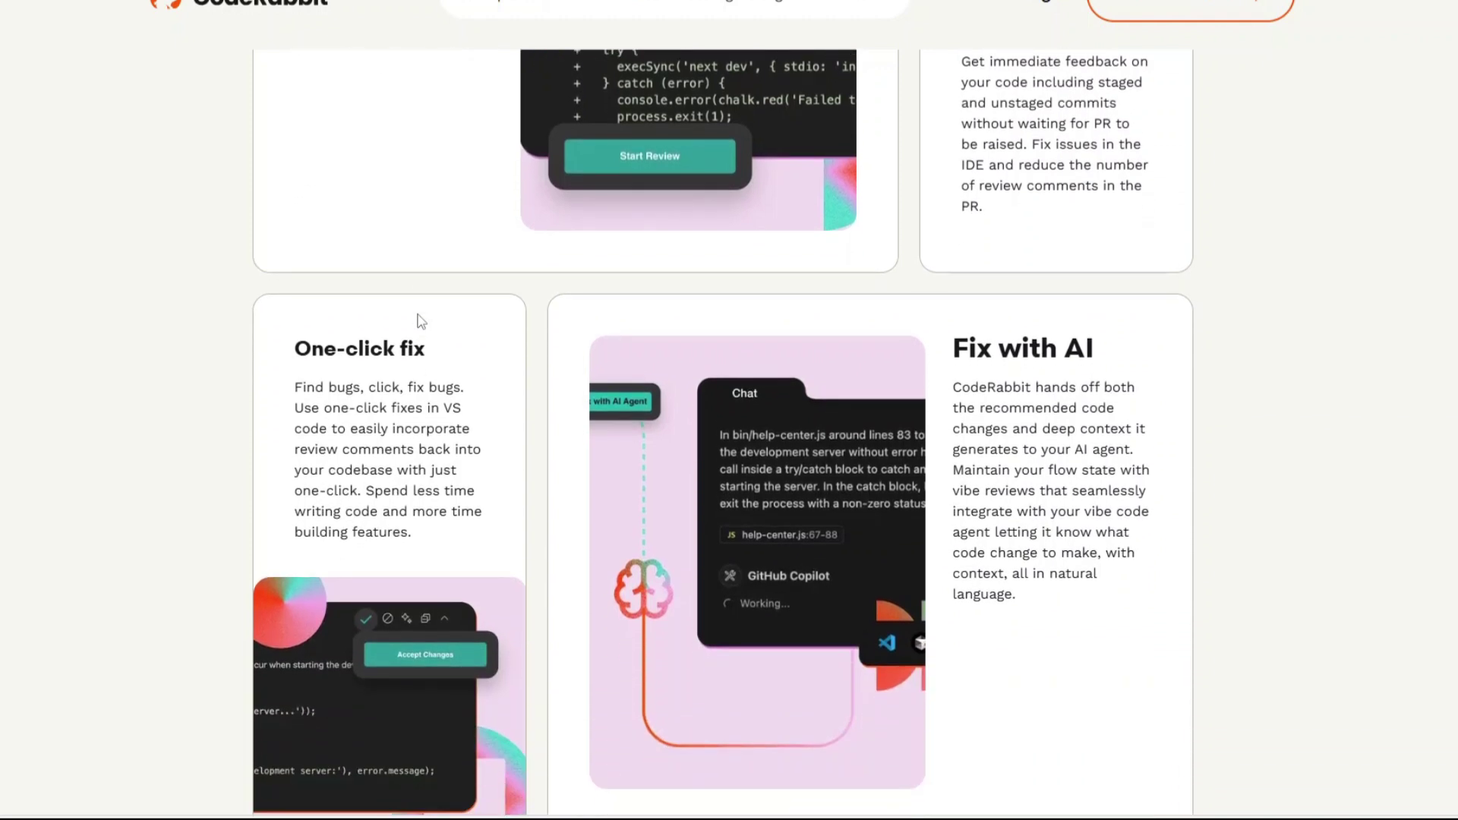
pyautogui.scroll(-1, 420, 322)
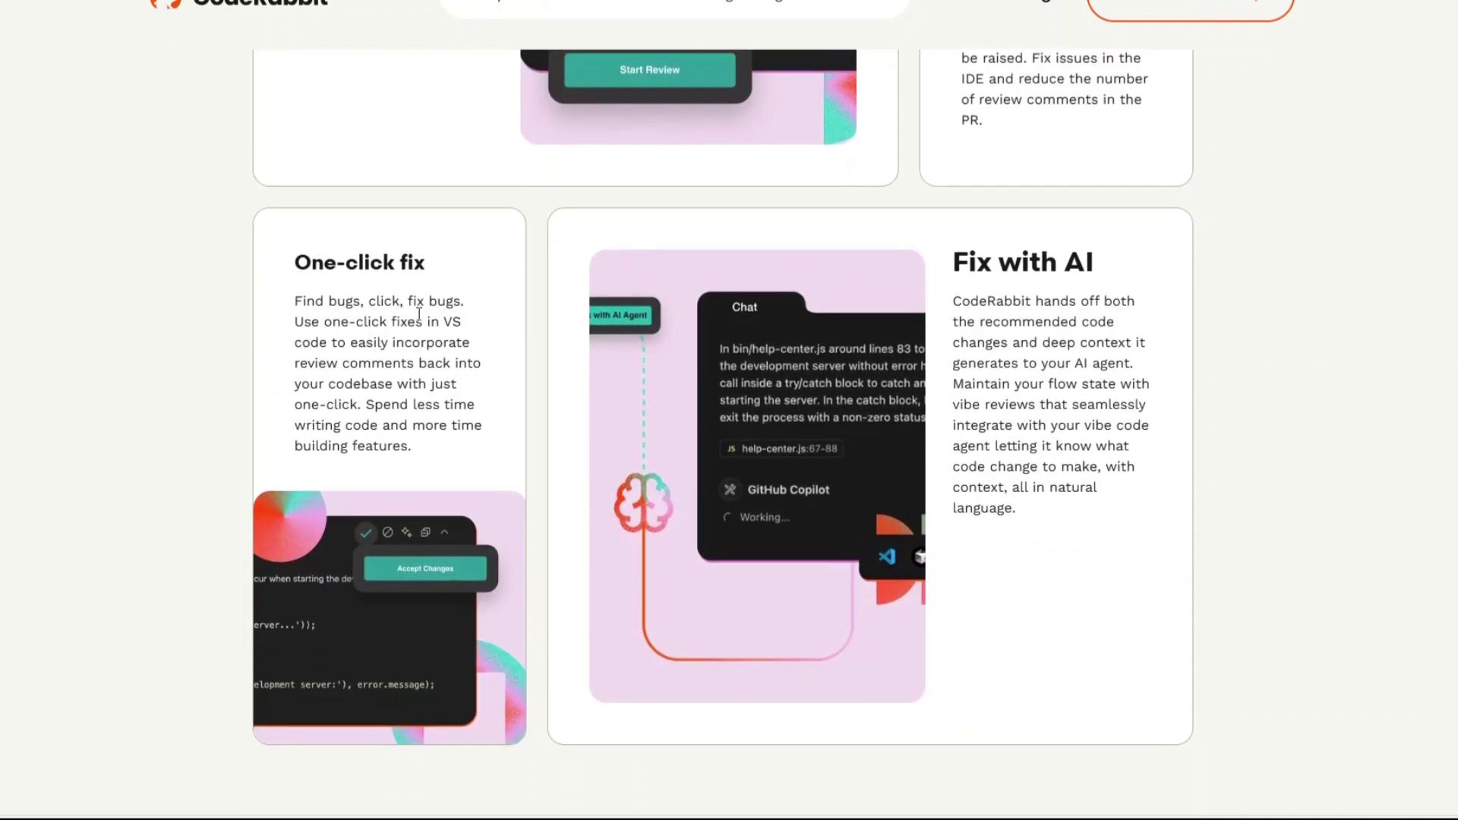
pyautogui.scroll(-1, 419, 314)
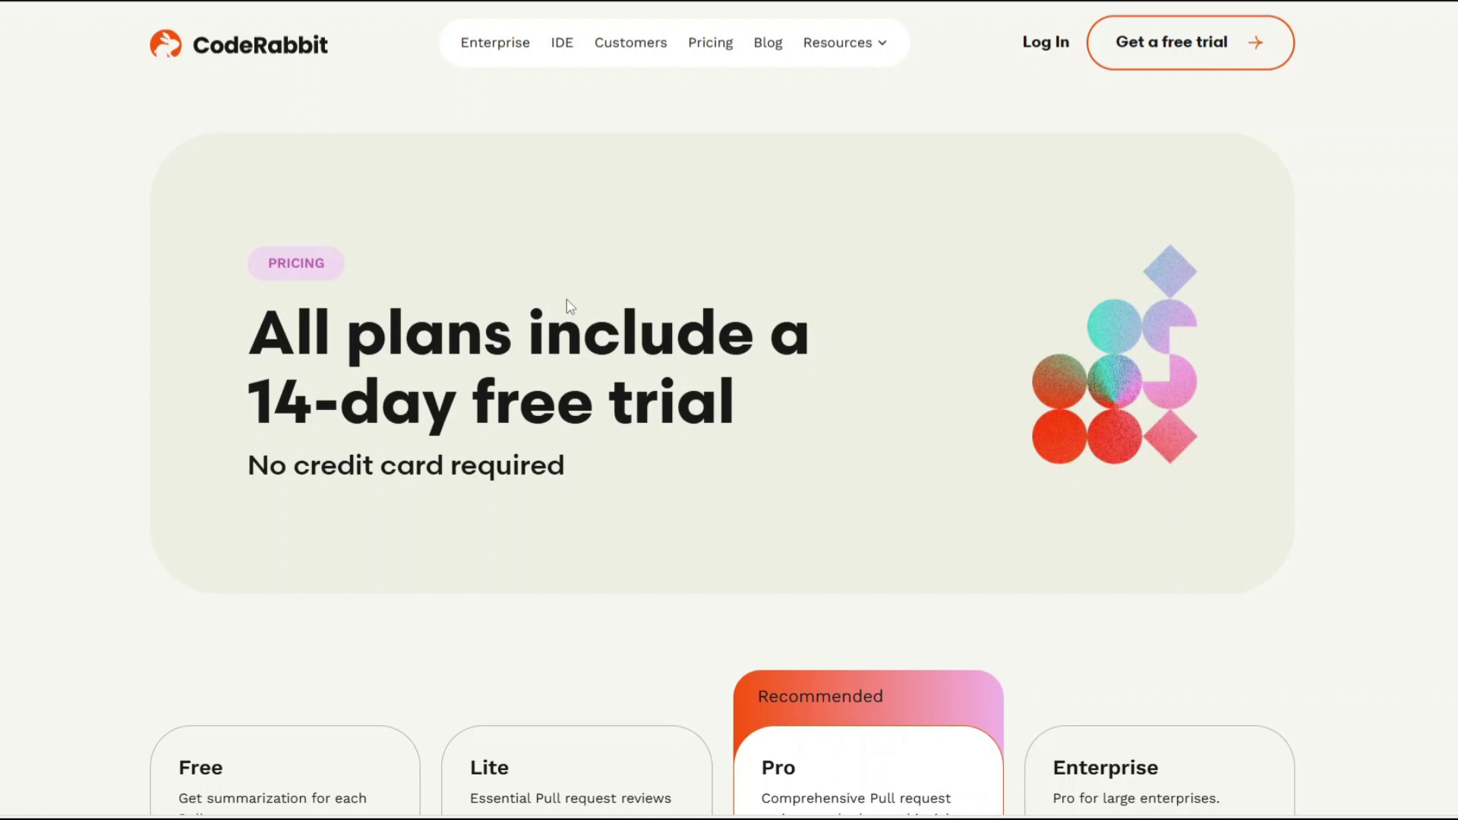
pyautogui.scroll(-1, 575, 298)
pyautogui.scroll(-1, 579, 299)
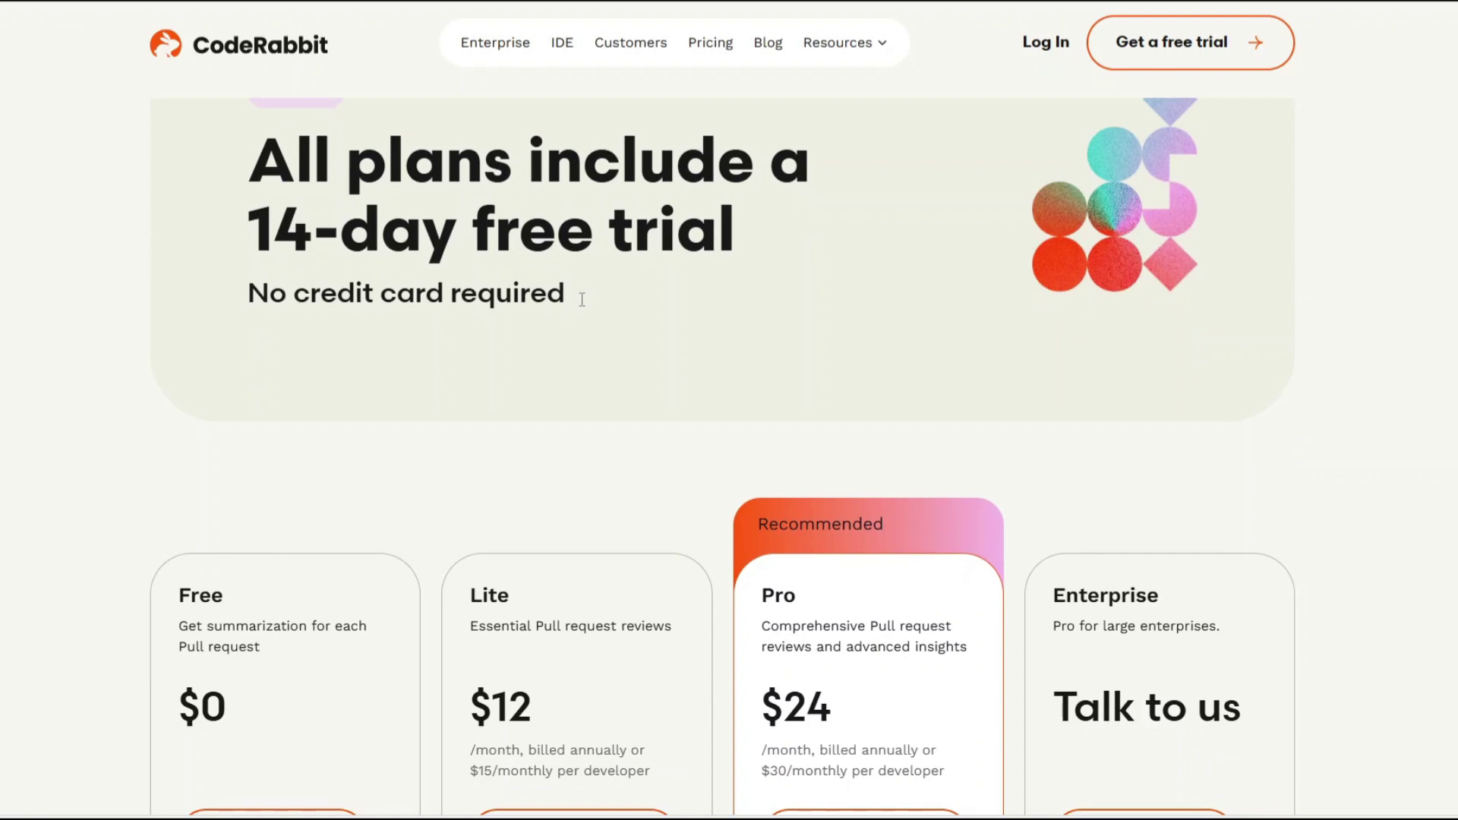
pyautogui.scroll(-1, 582, 309)
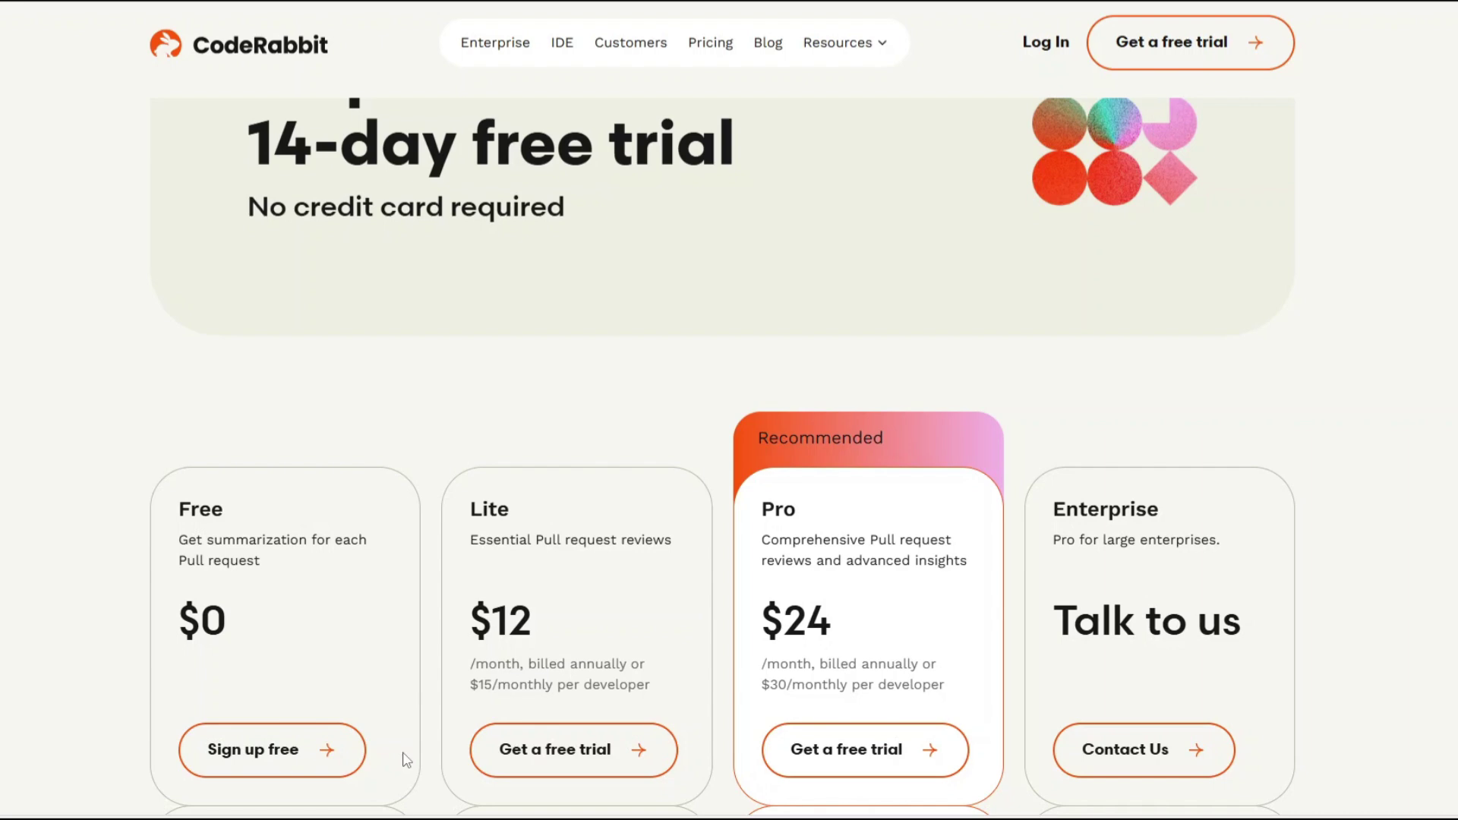
pyautogui.scroll(-1, 549, 676)
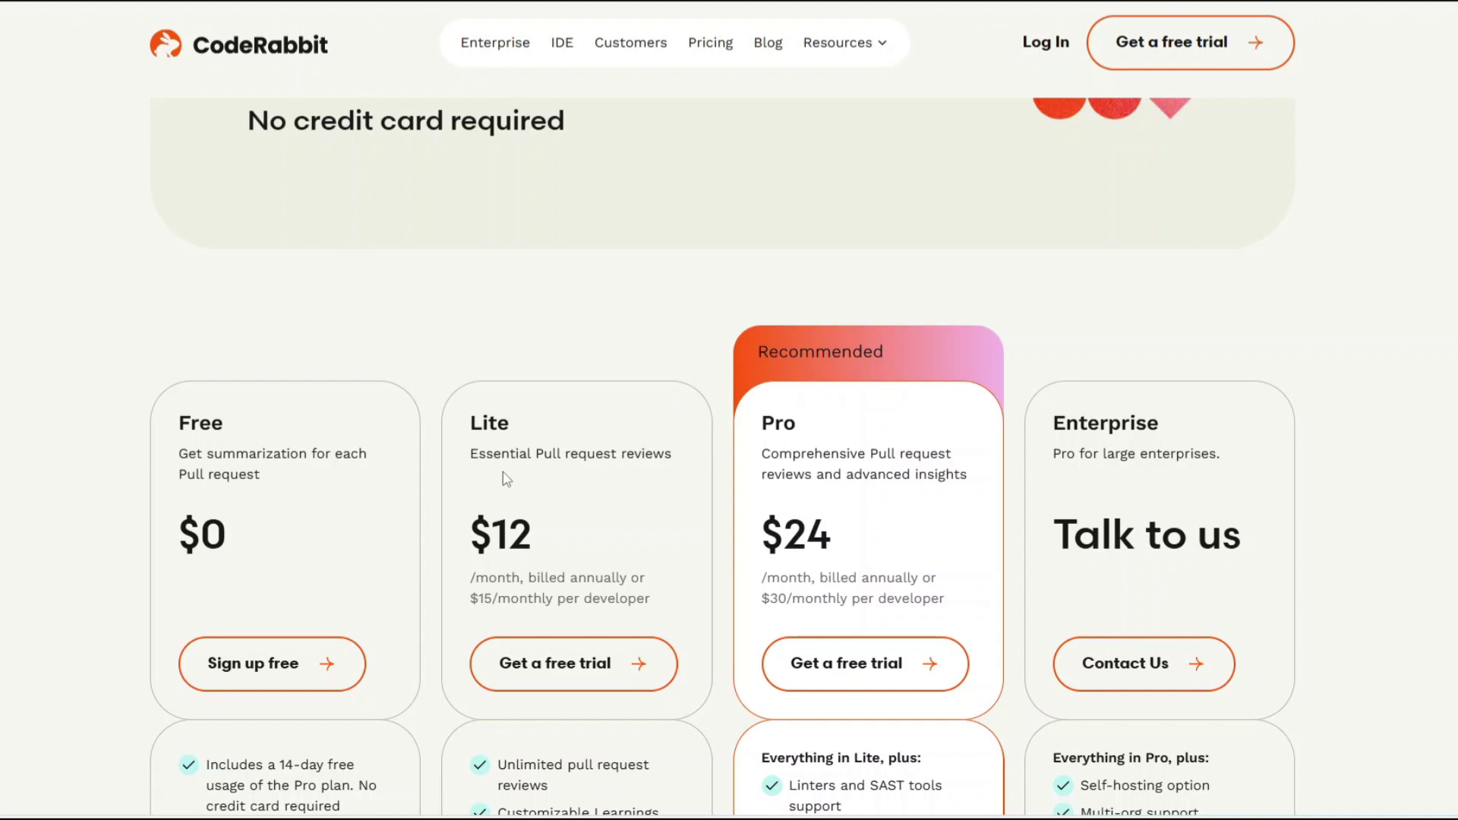
pyautogui.scroll(-2, 505, 473)
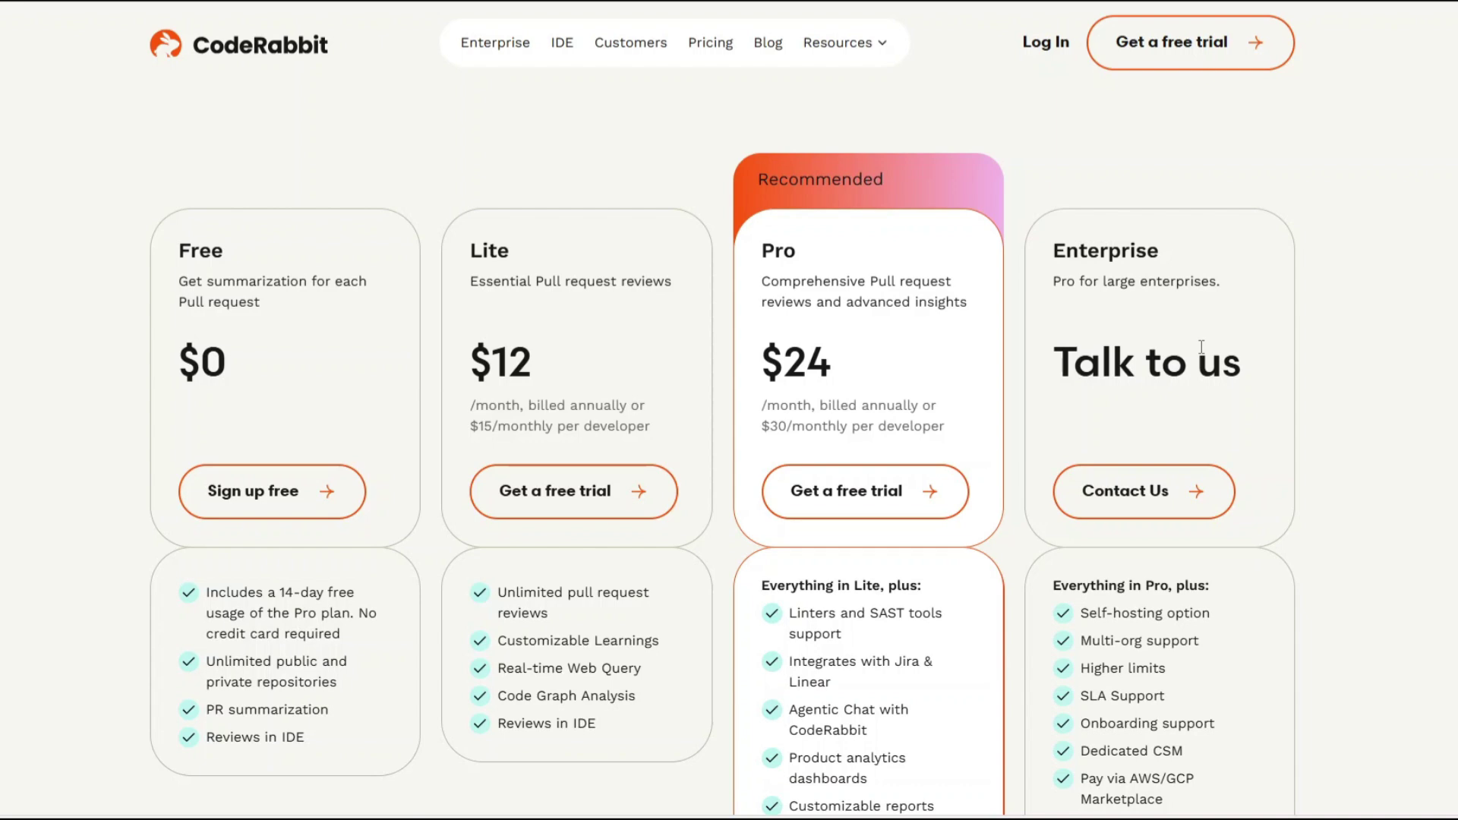
pyautogui.scroll(-2, 1201, 349)
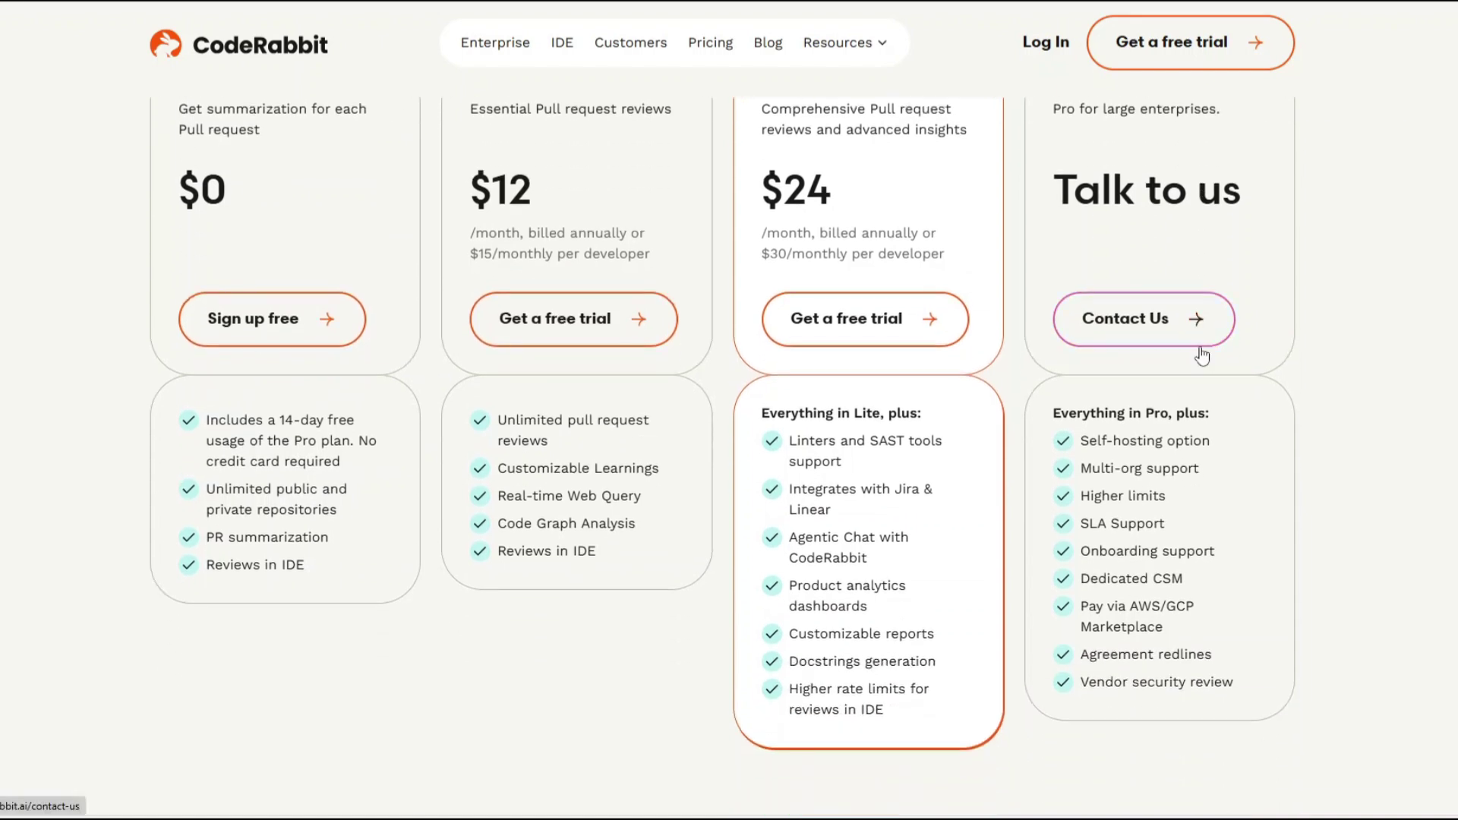
pyautogui.scroll(-2, 1202, 356)
pyautogui.scroll(-3, 1201, 354)
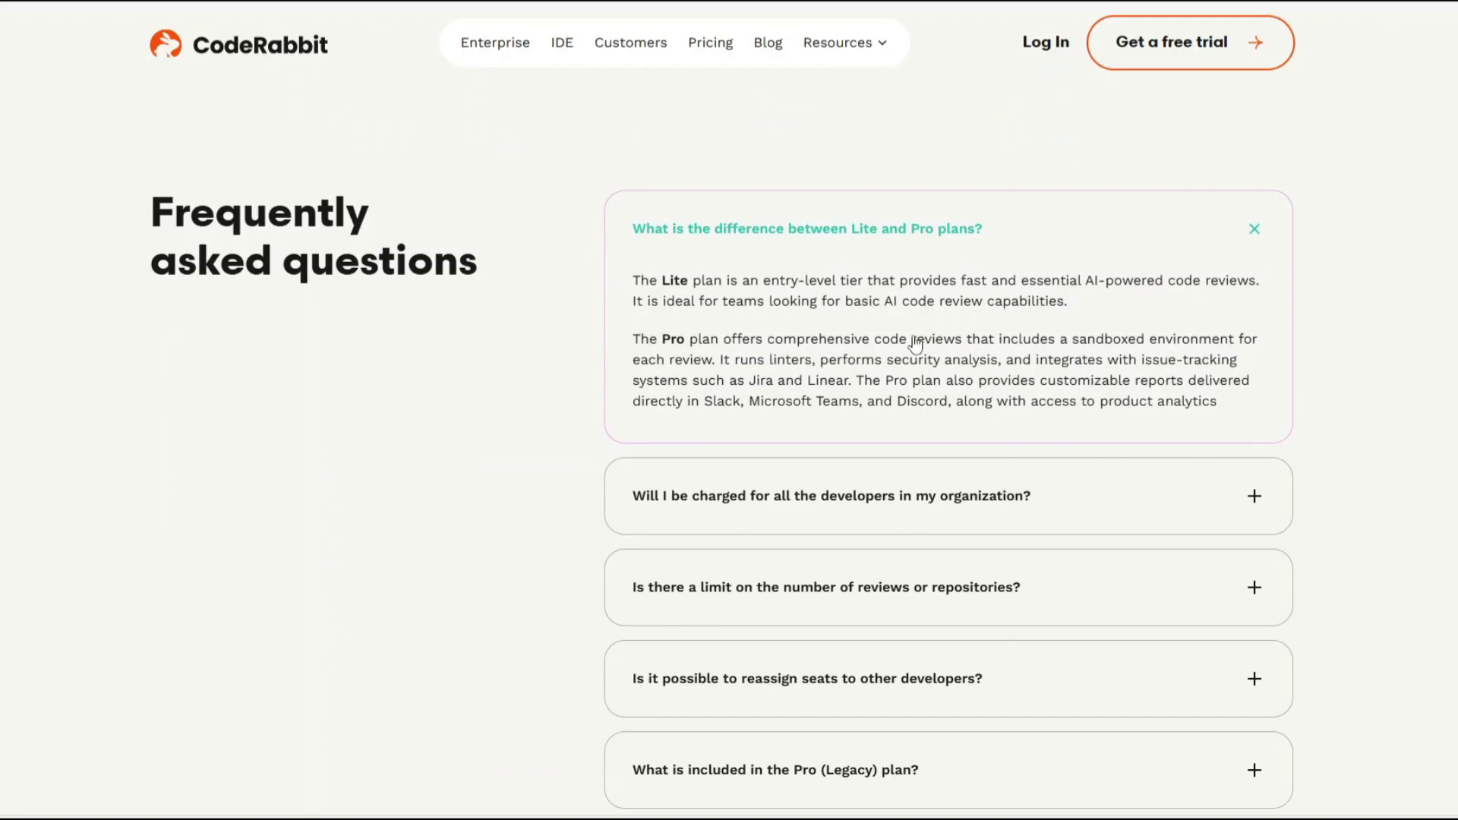
pyautogui.scroll(-2, 911, 348)
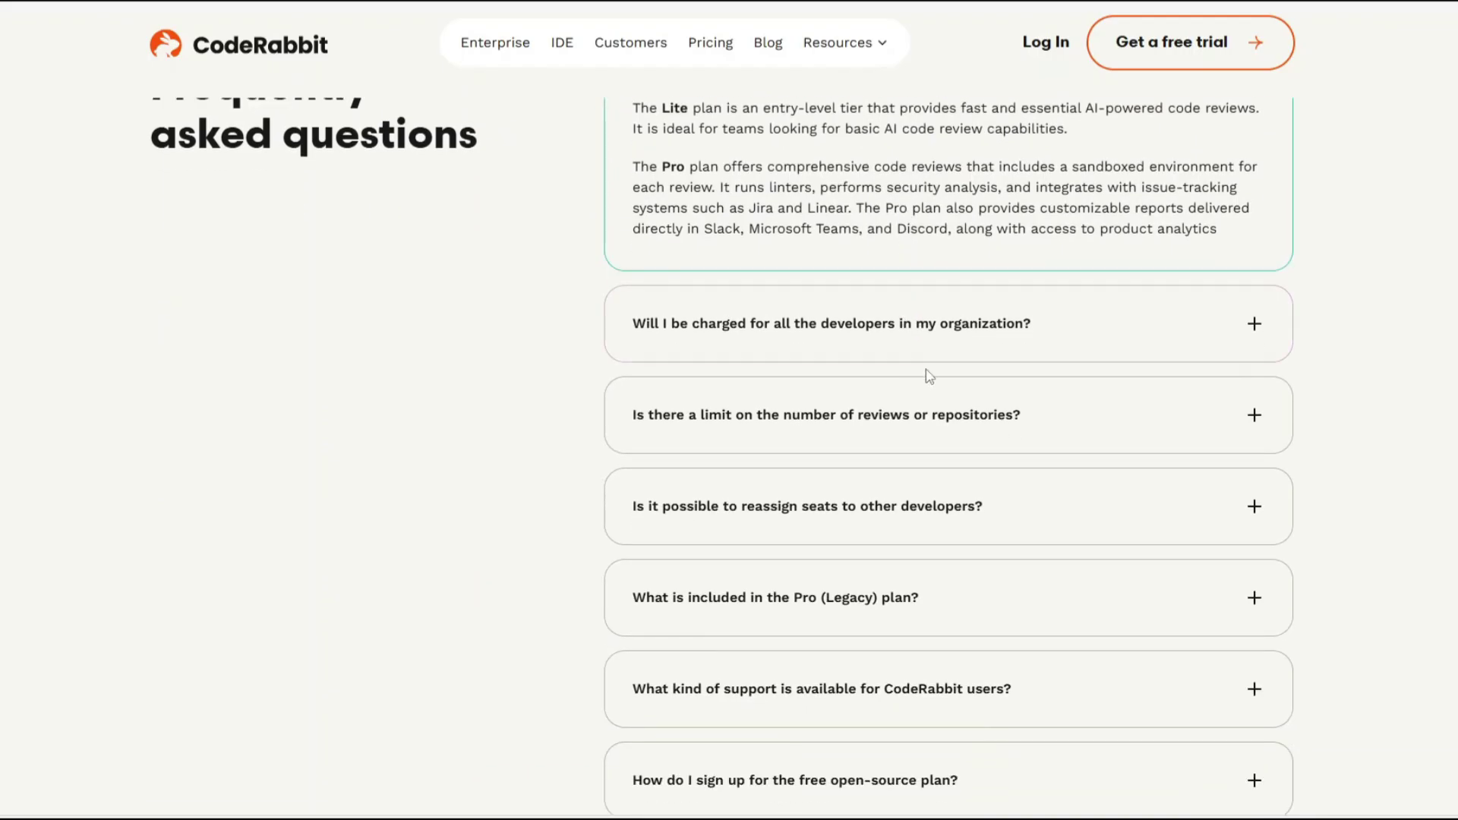
# Expand the FAQ answers on per-developer charges (only PR creators) and review or repository limits (none).
pyautogui.click(1258, 326)
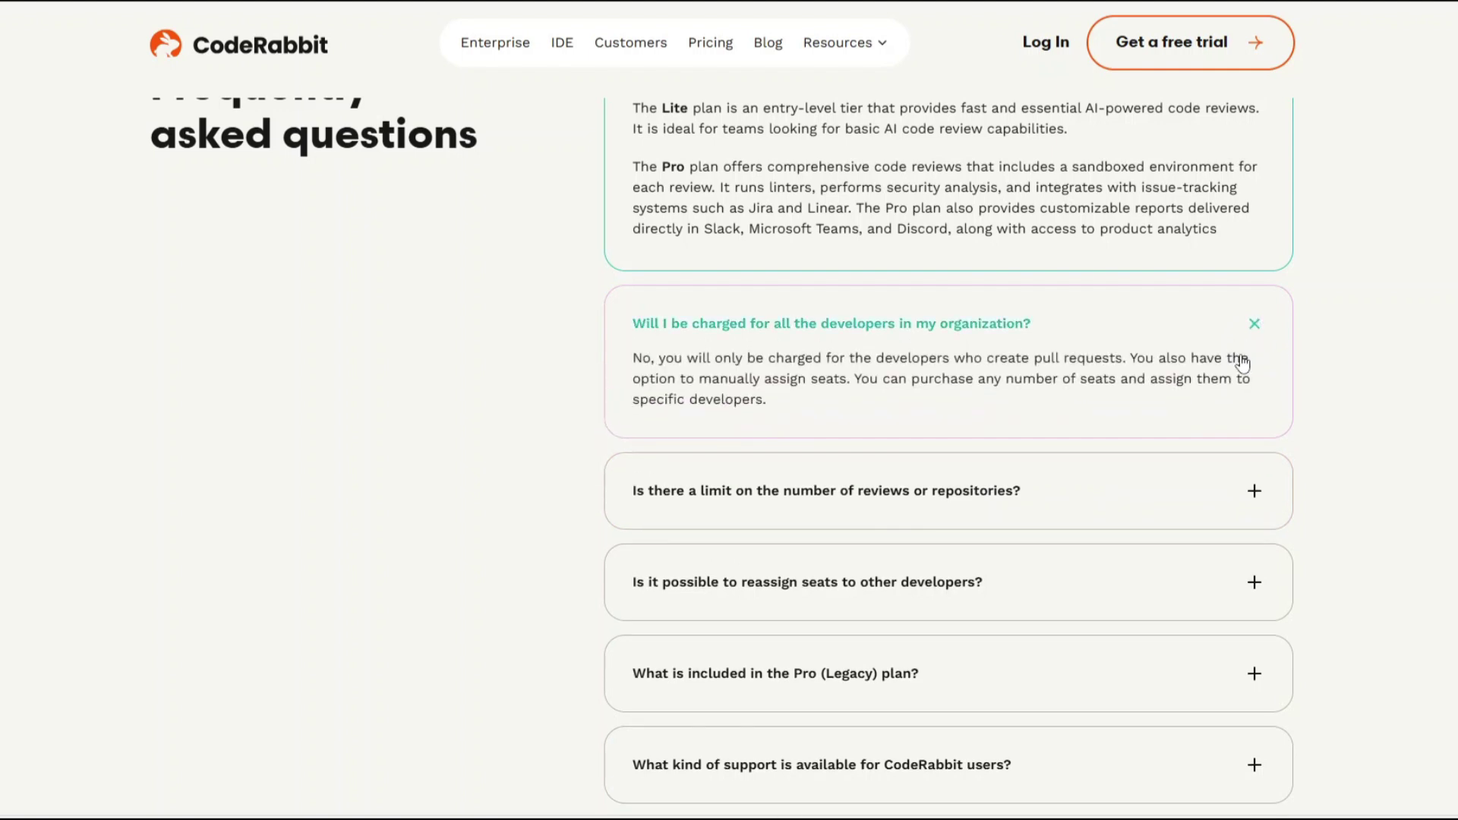
pyautogui.click(1258, 495)
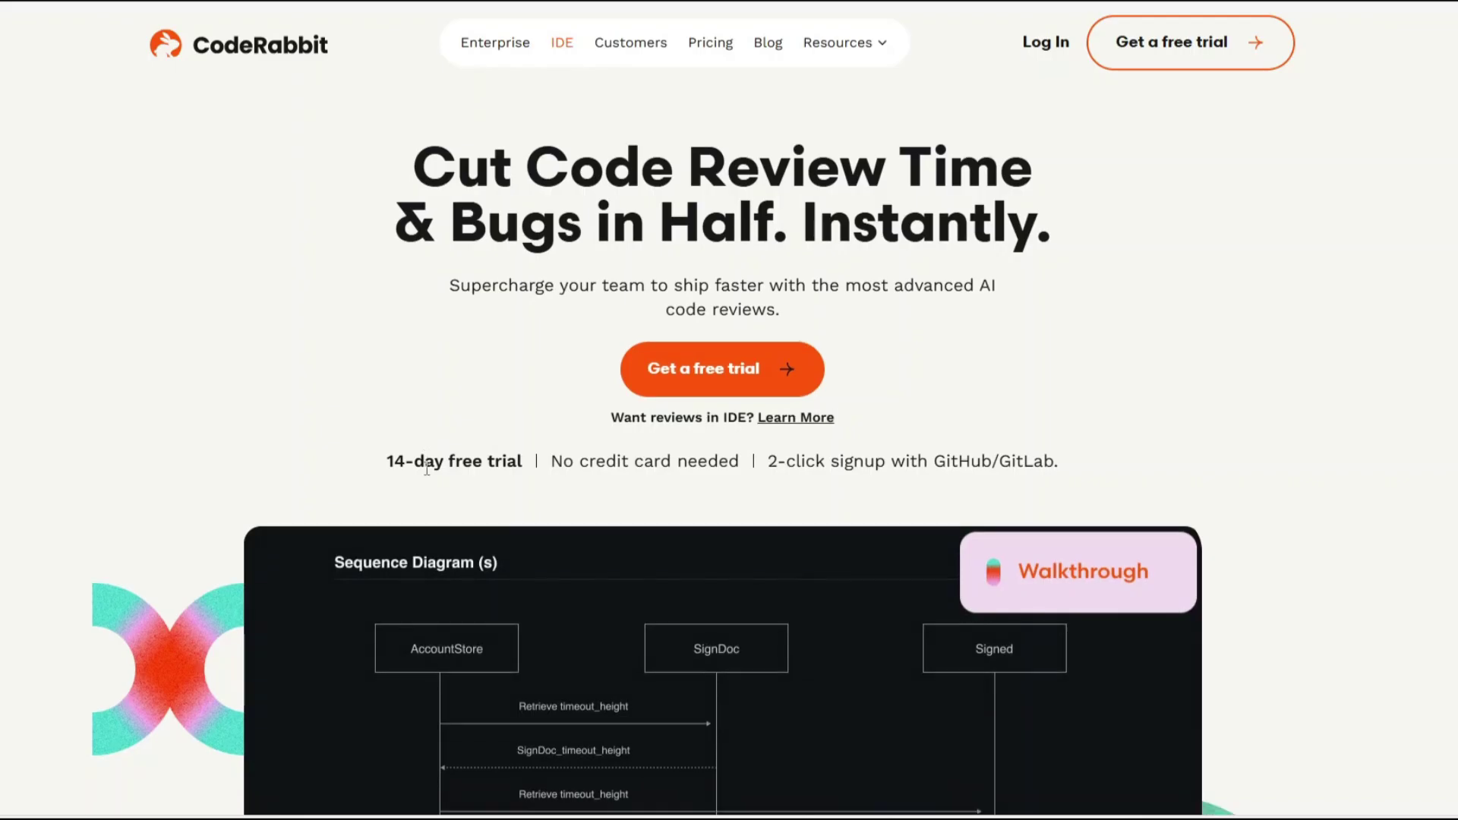
pyautogui.scroll(-2, 428, 468)
pyautogui.moveTo(454, 527)
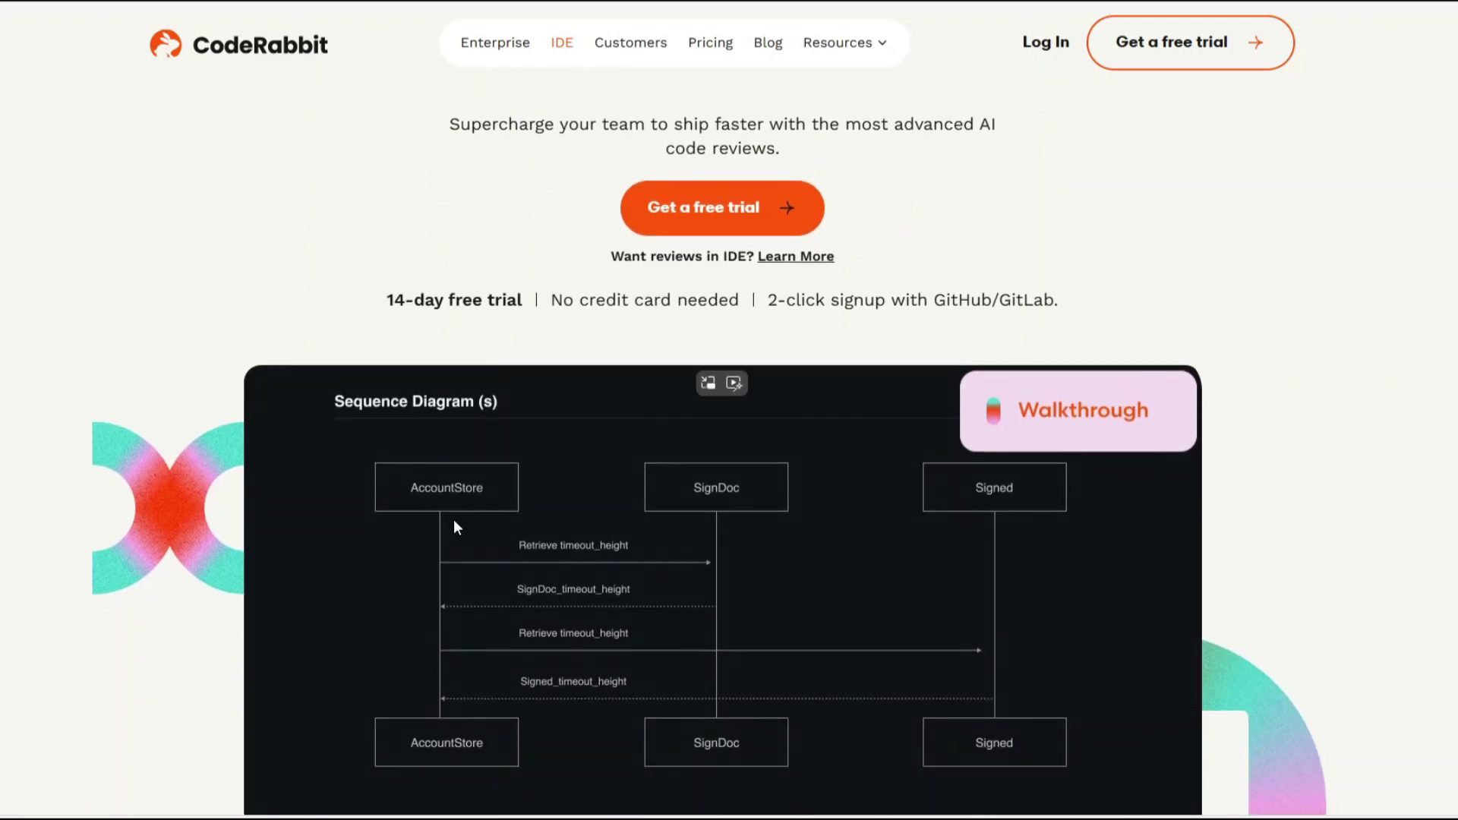
pyautogui.scroll(-1, 454, 524)
pyautogui.scroll(-1, 454, 527)
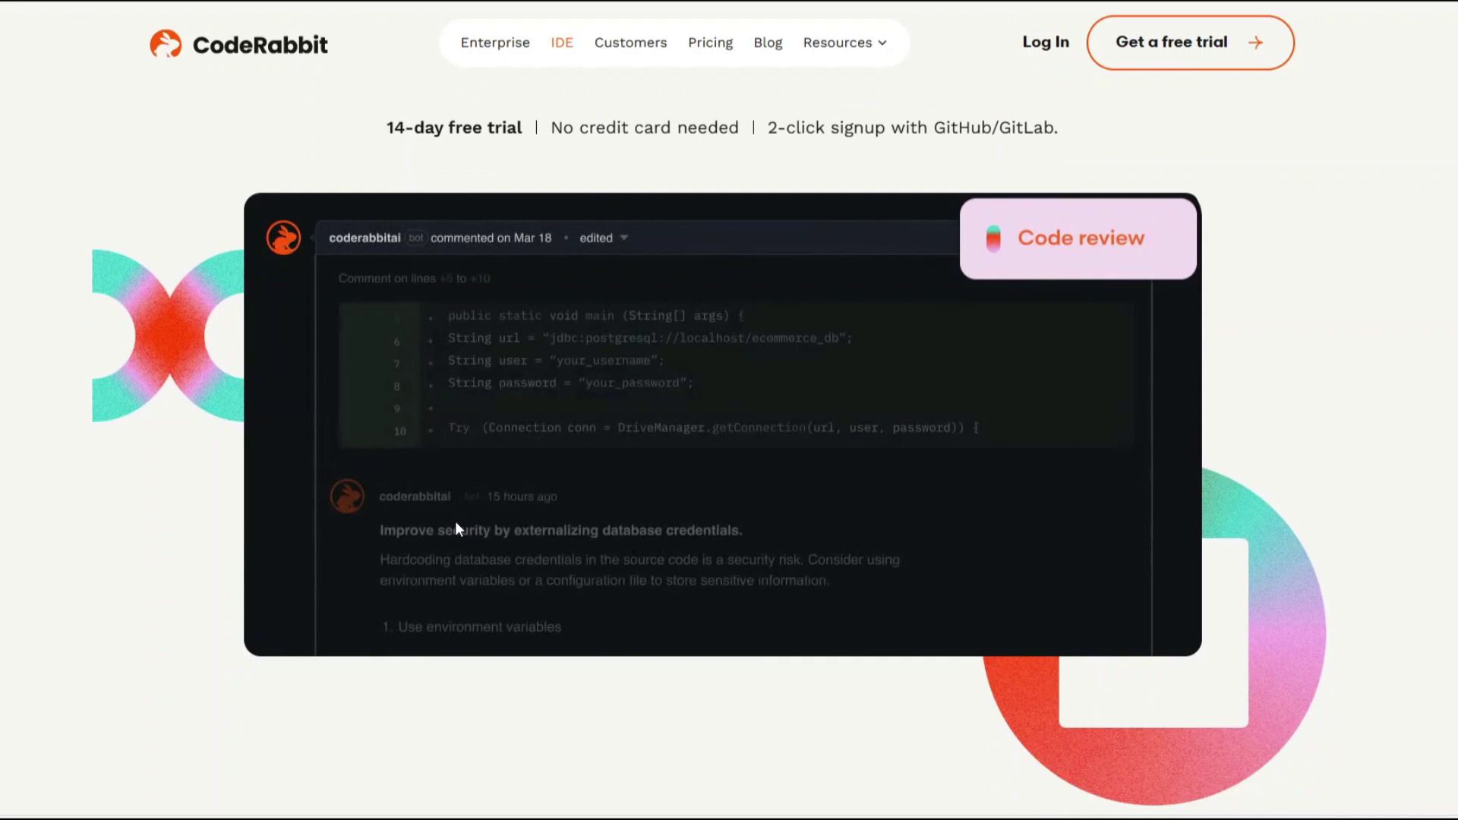
pyautogui.scroll(-1, 455, 529)
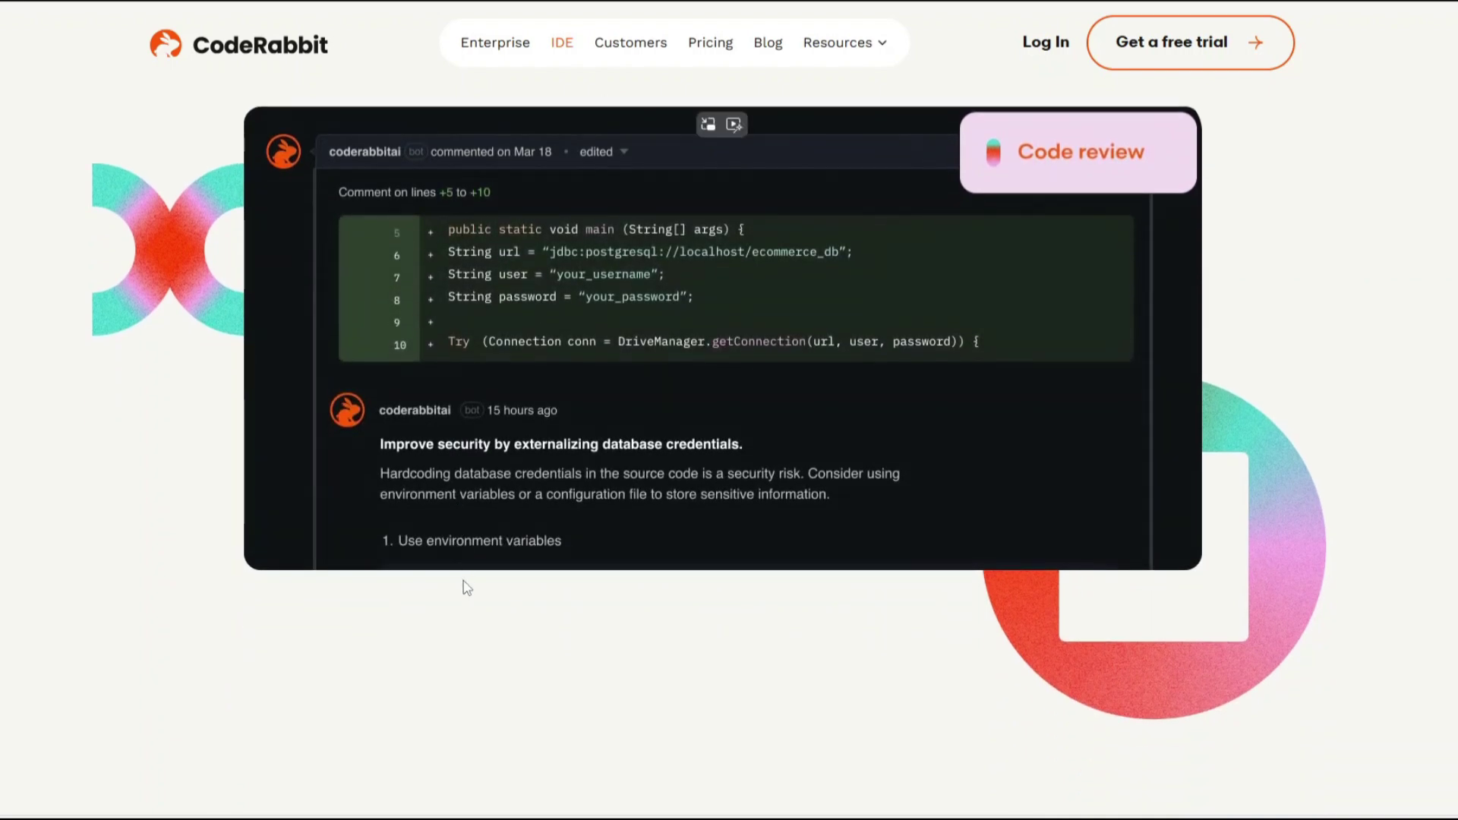
pyautogui.scroll(-2, 463, 586)
pyautogui.scroll(-1, 465, 608)
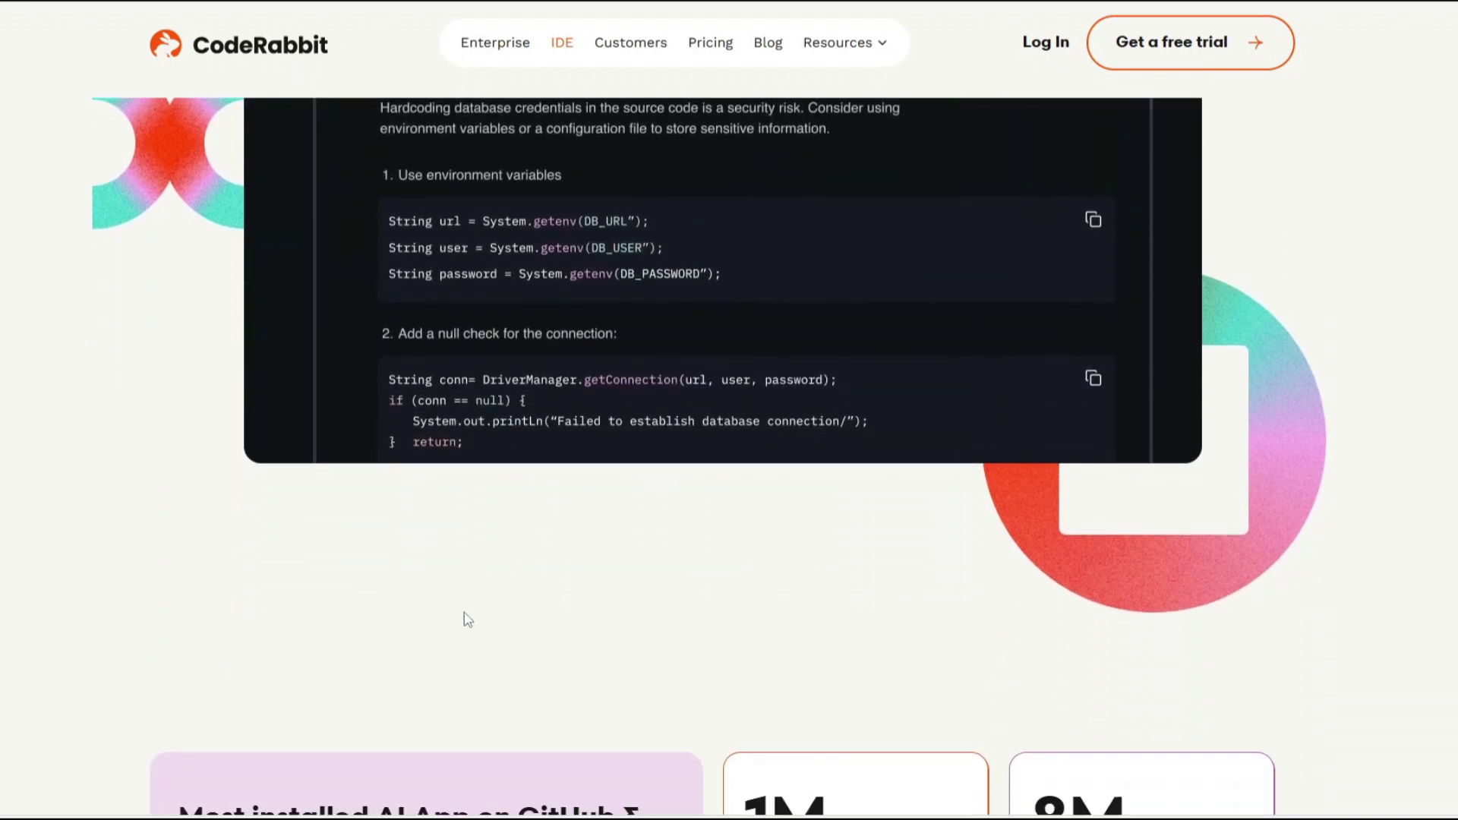
pyautogui.scroll(-1, 464, 621)
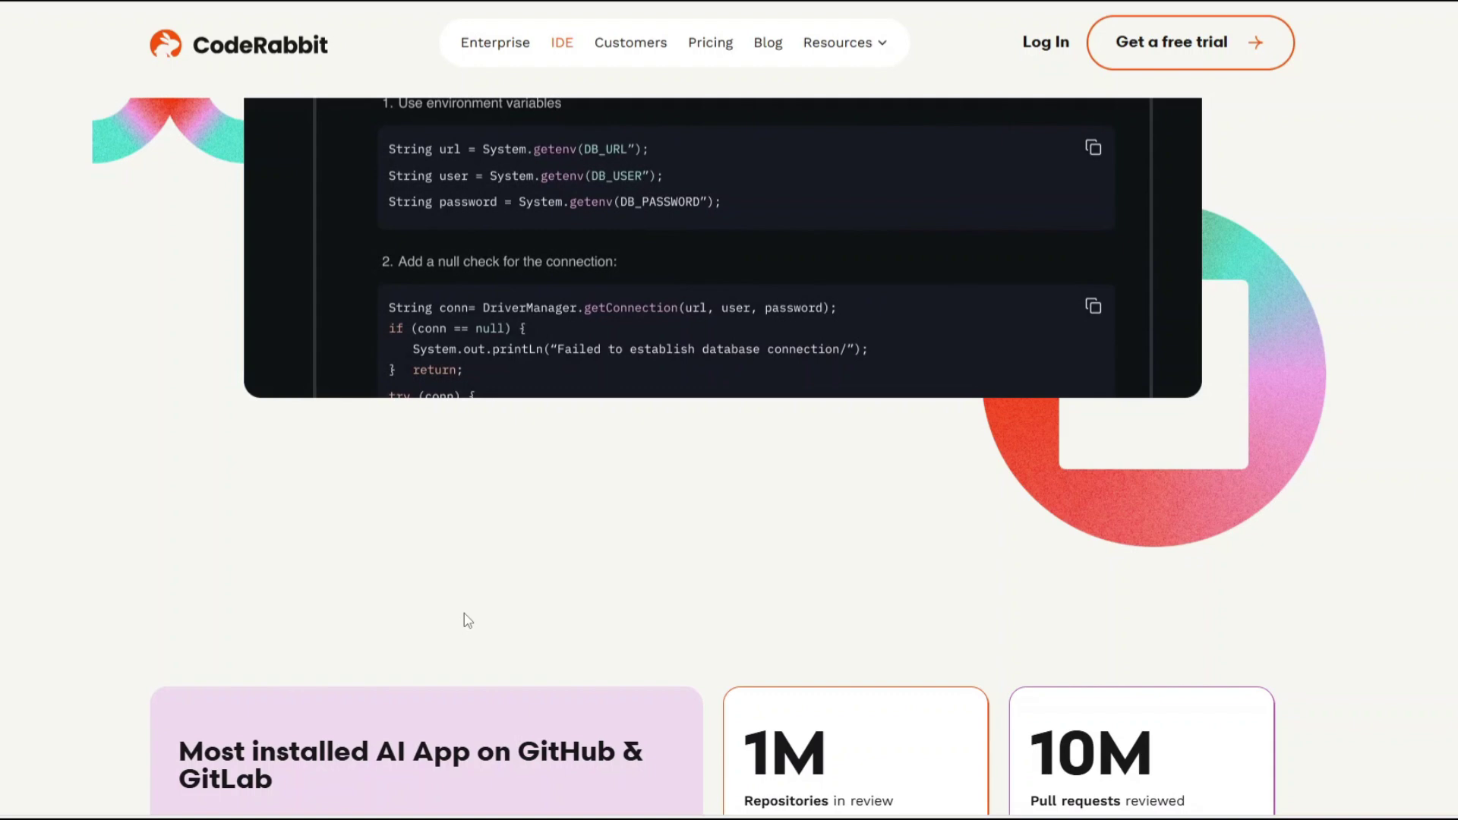
pyautogui.scroll(-2, 464, 620)
pyautogui.scroll(-2, 464, 620)
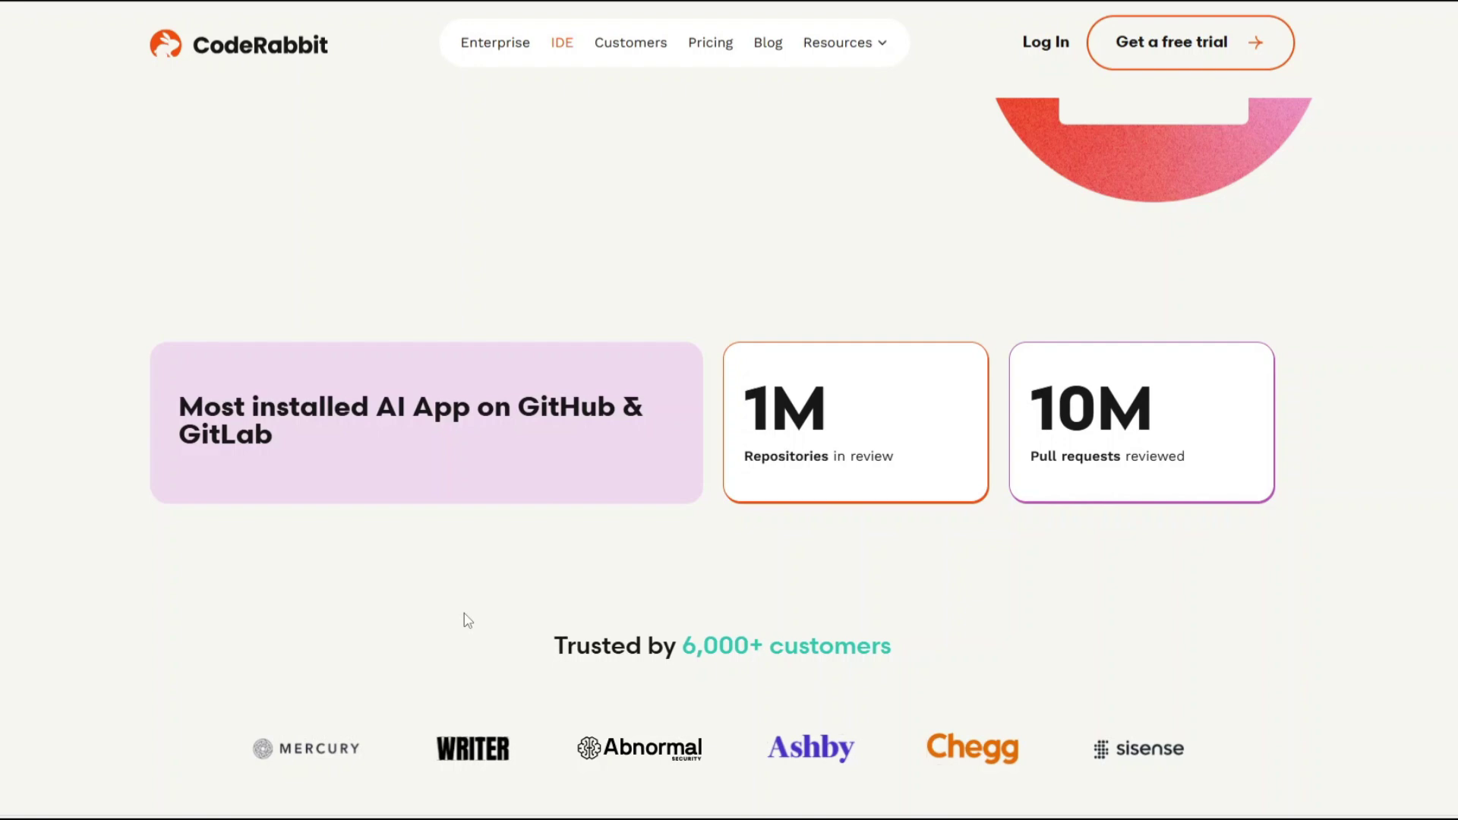
pyautogui.scroll(-2, 473, 684)
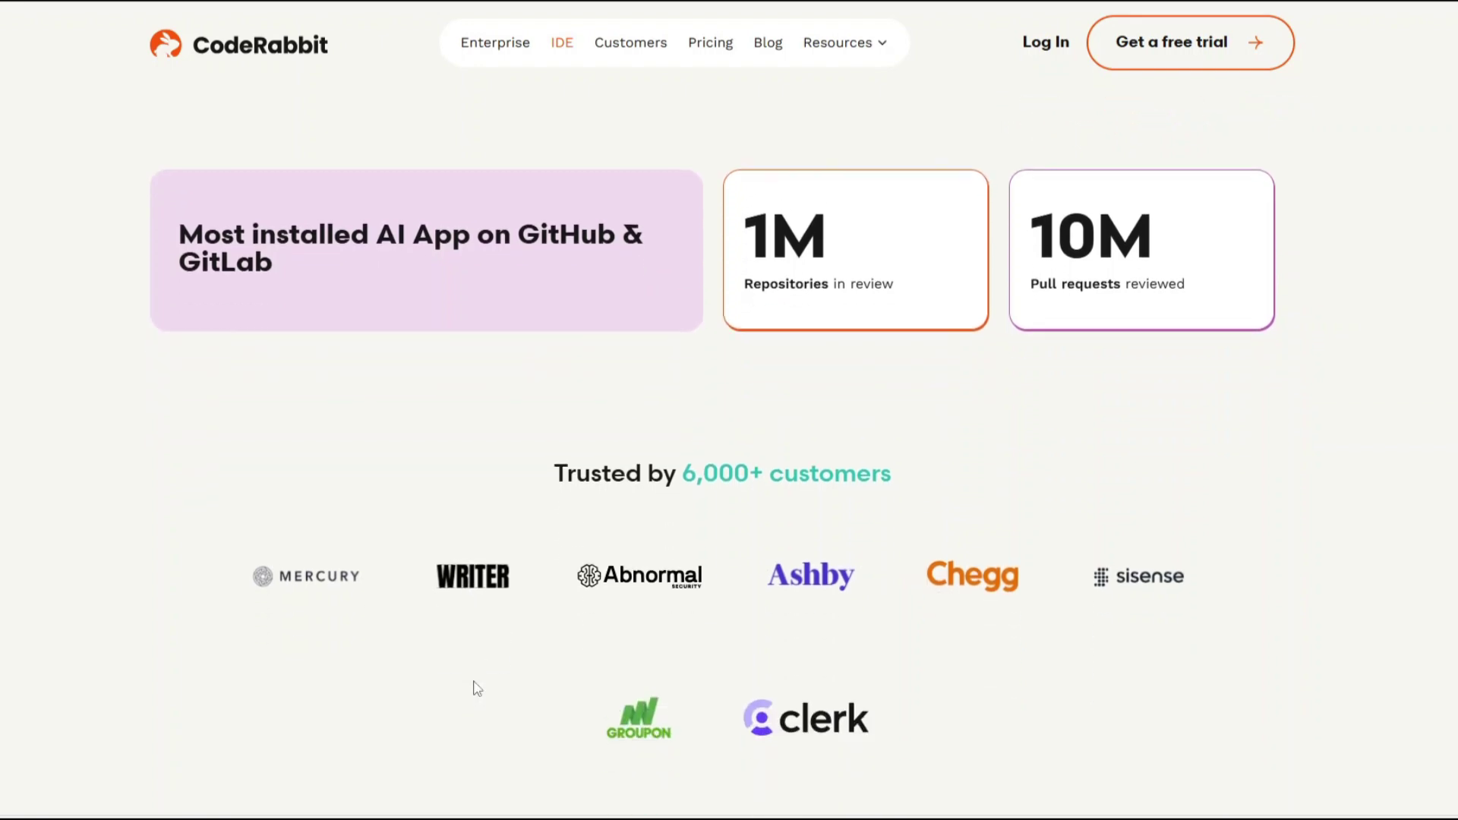
pyautogui.scroll(-1, 476, 688)
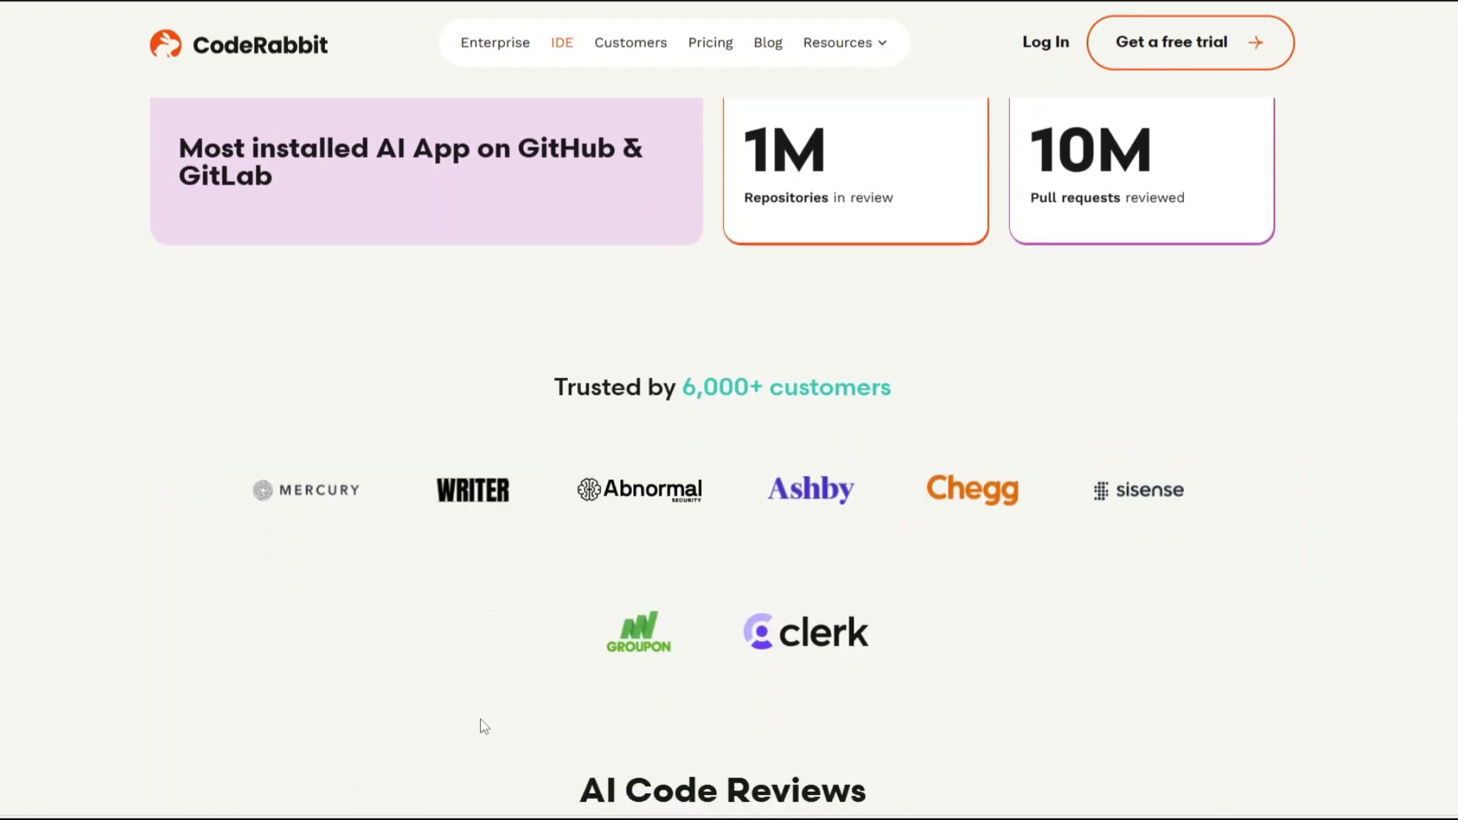
pyautogui.scroll(-1, 508, 732)
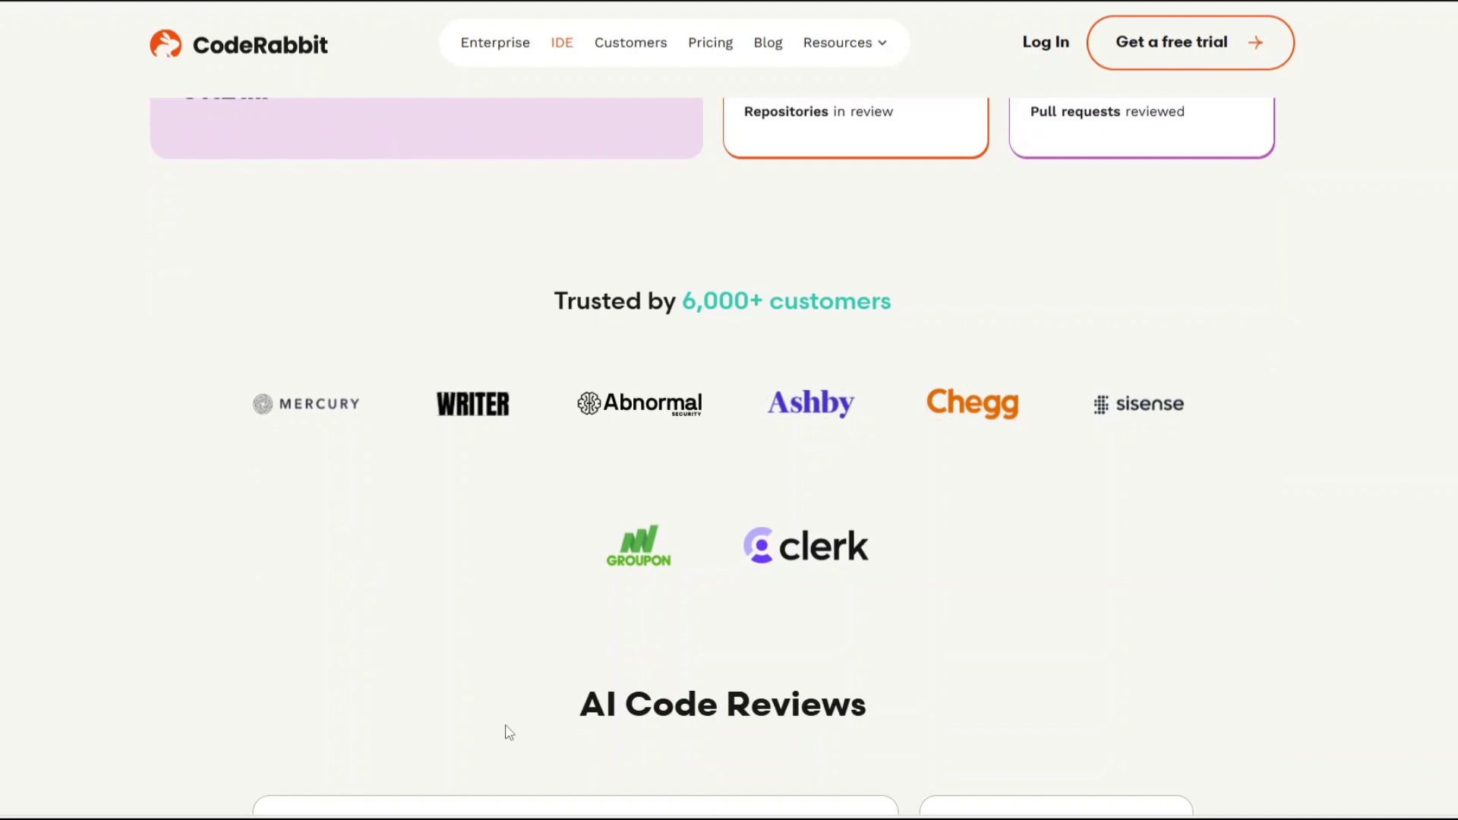
pyautogui.scroll(-1, 508, 733)
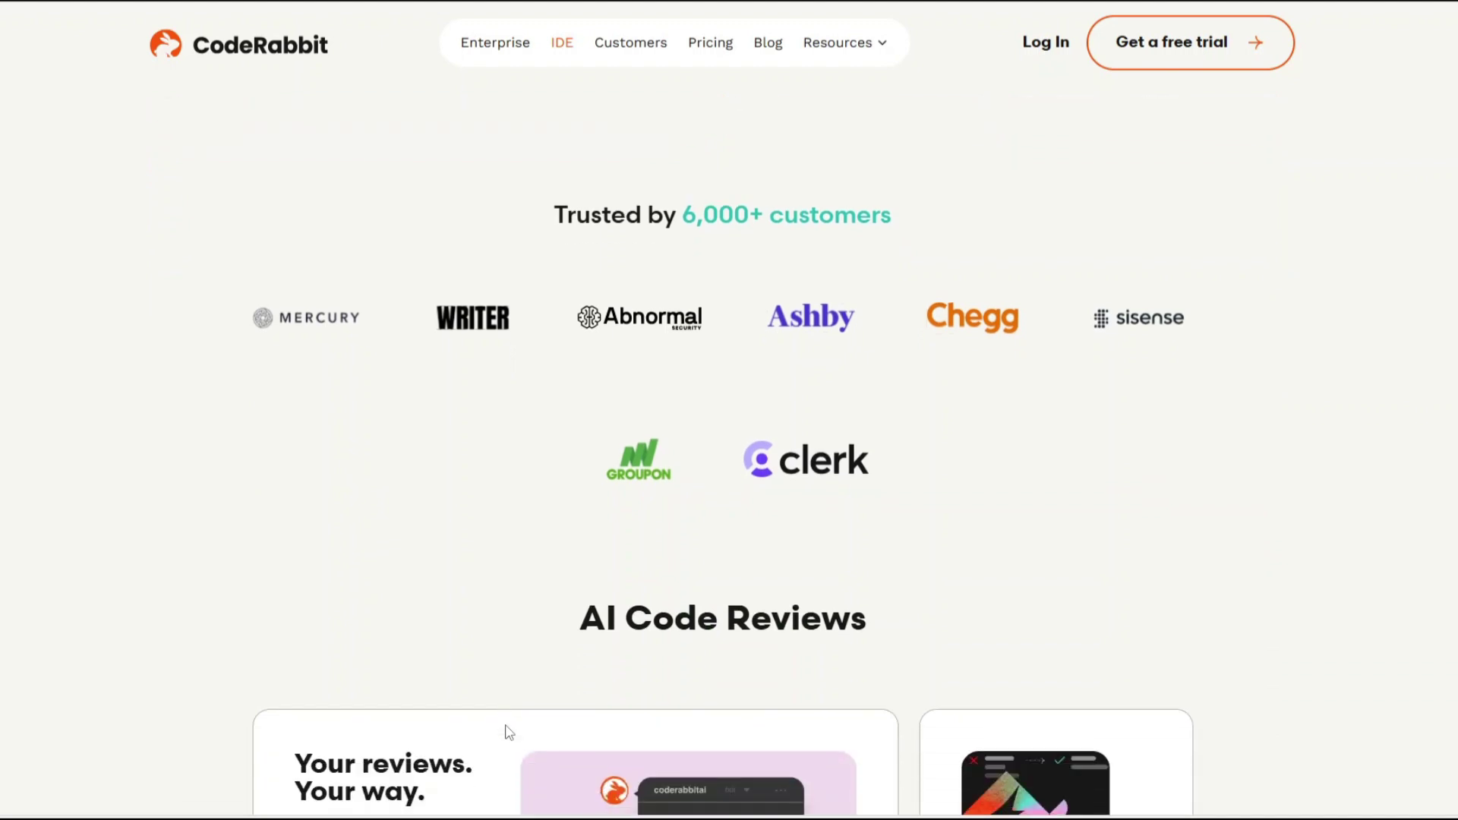
pyautogui.scroll(-1, 508, 732)
pyautogui.scroll(-1, 508, 732)
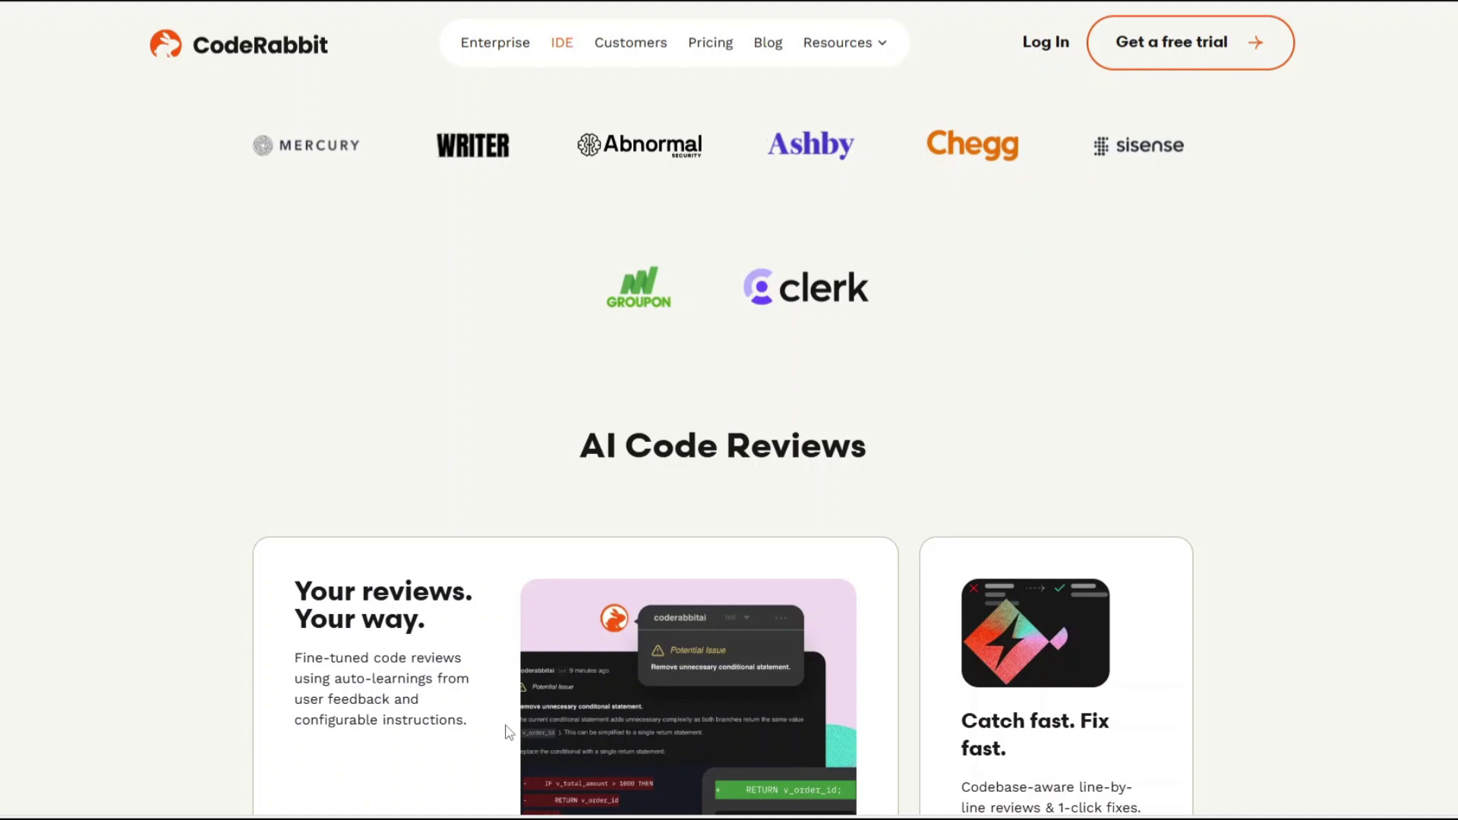
pyautogui.scroll(-3, 508, 732)
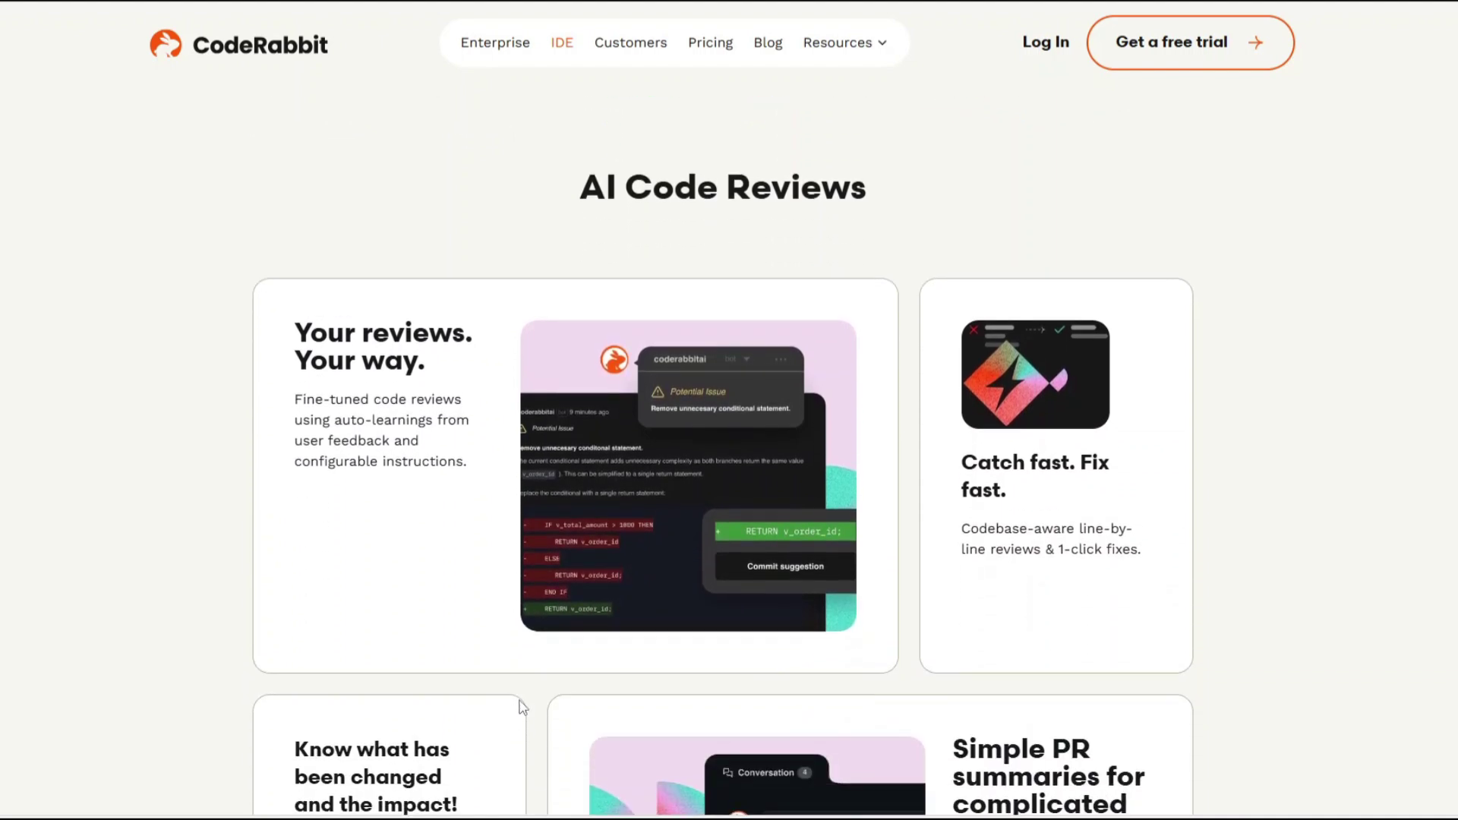
pyautogui.scroll(-1, 621, 731)
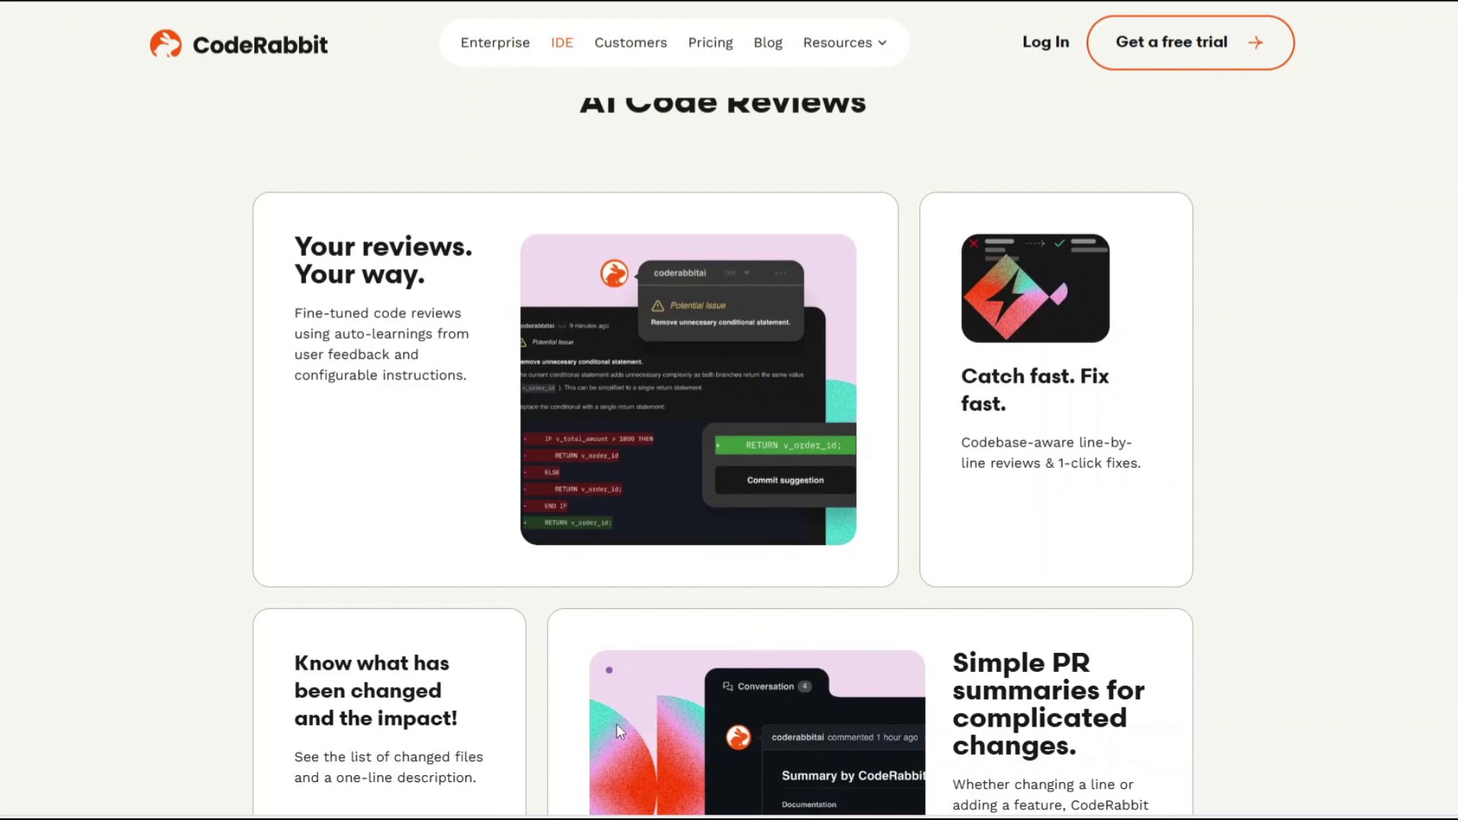
pyautogui.scroll(-3, 605, 706)
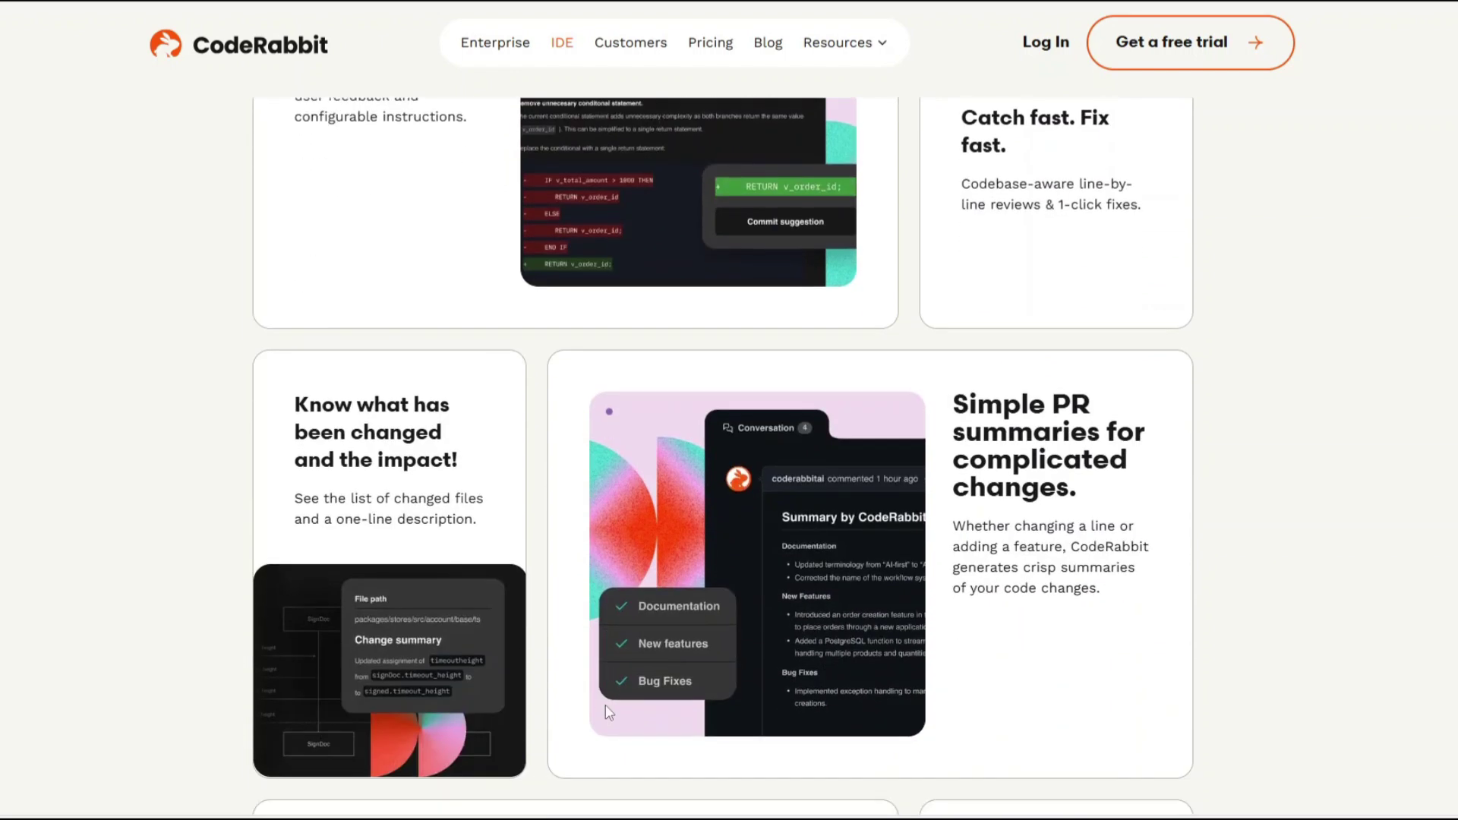
pyautogui.scroll(-1, 607, 712)
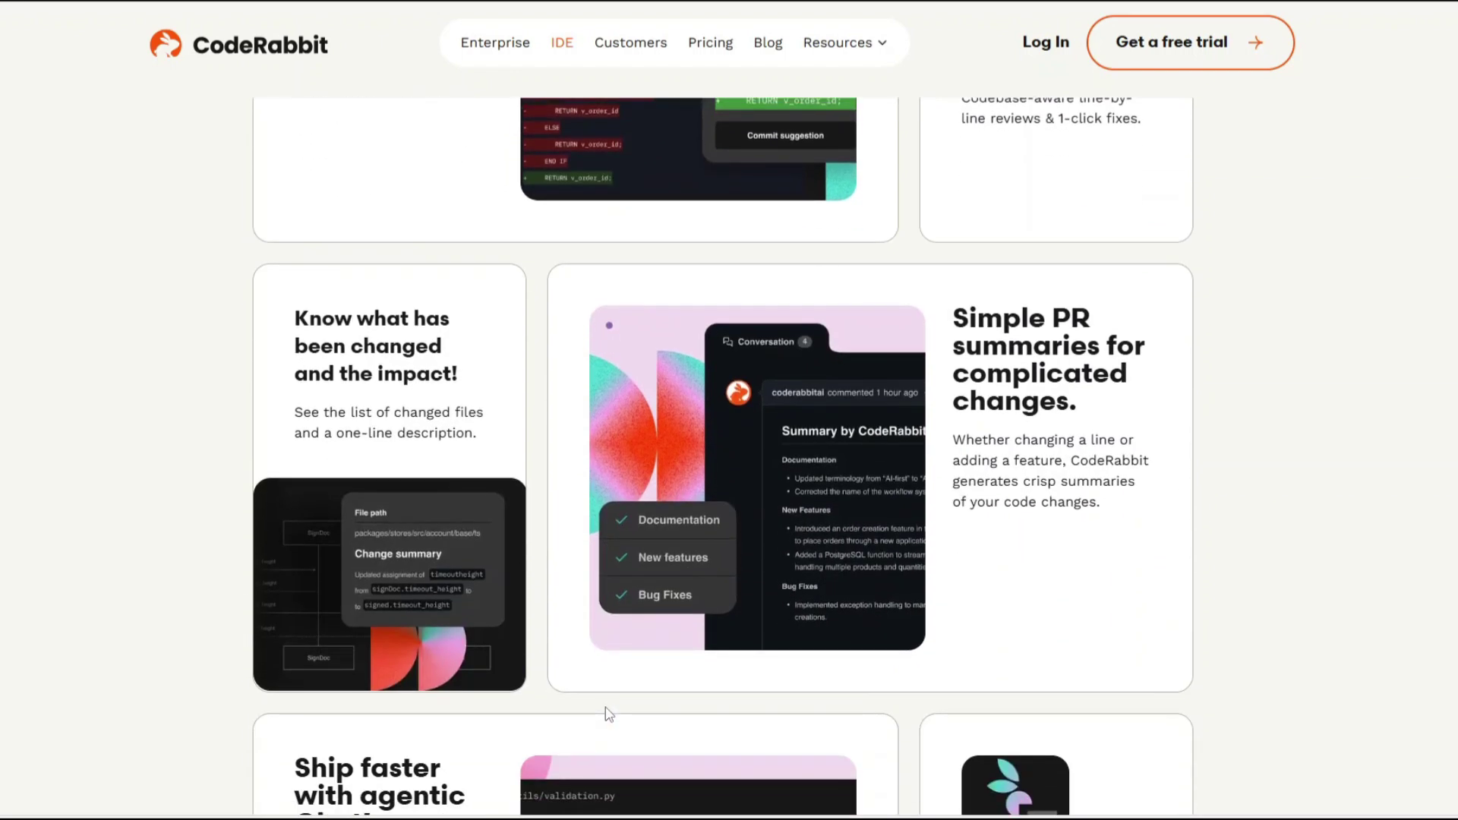
pyautogui.scroll(-1, 649, 781)
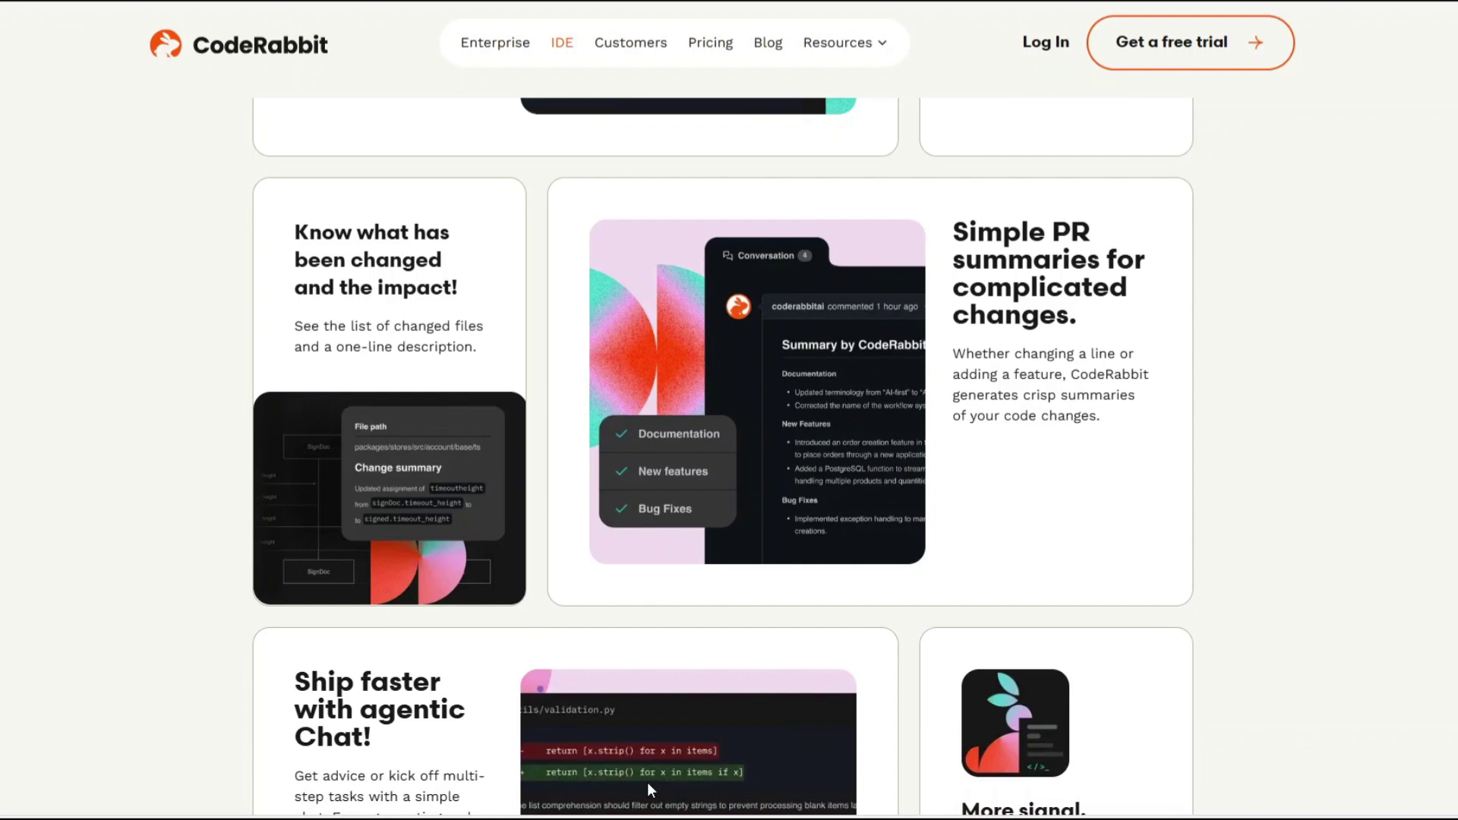
pyautogui.scroll(-1, 647, 783)
pyautogui.scroll(-1, 625, 783)
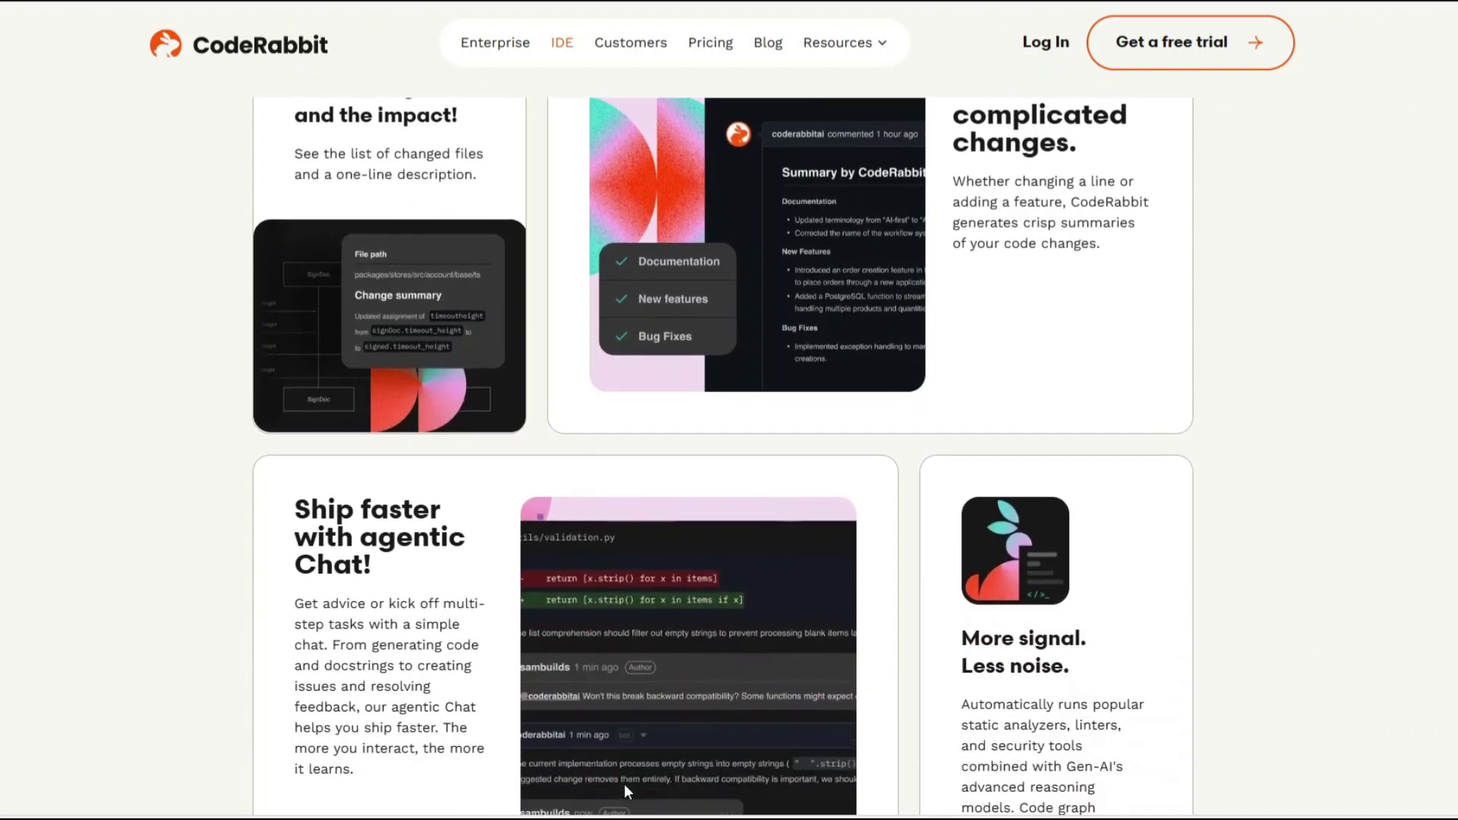
pyautogui.scroll(-2, 625, 752)
pyautogui.scroll(-1, 626, 761)
pyautogui.scroll(-1, 627, 759)
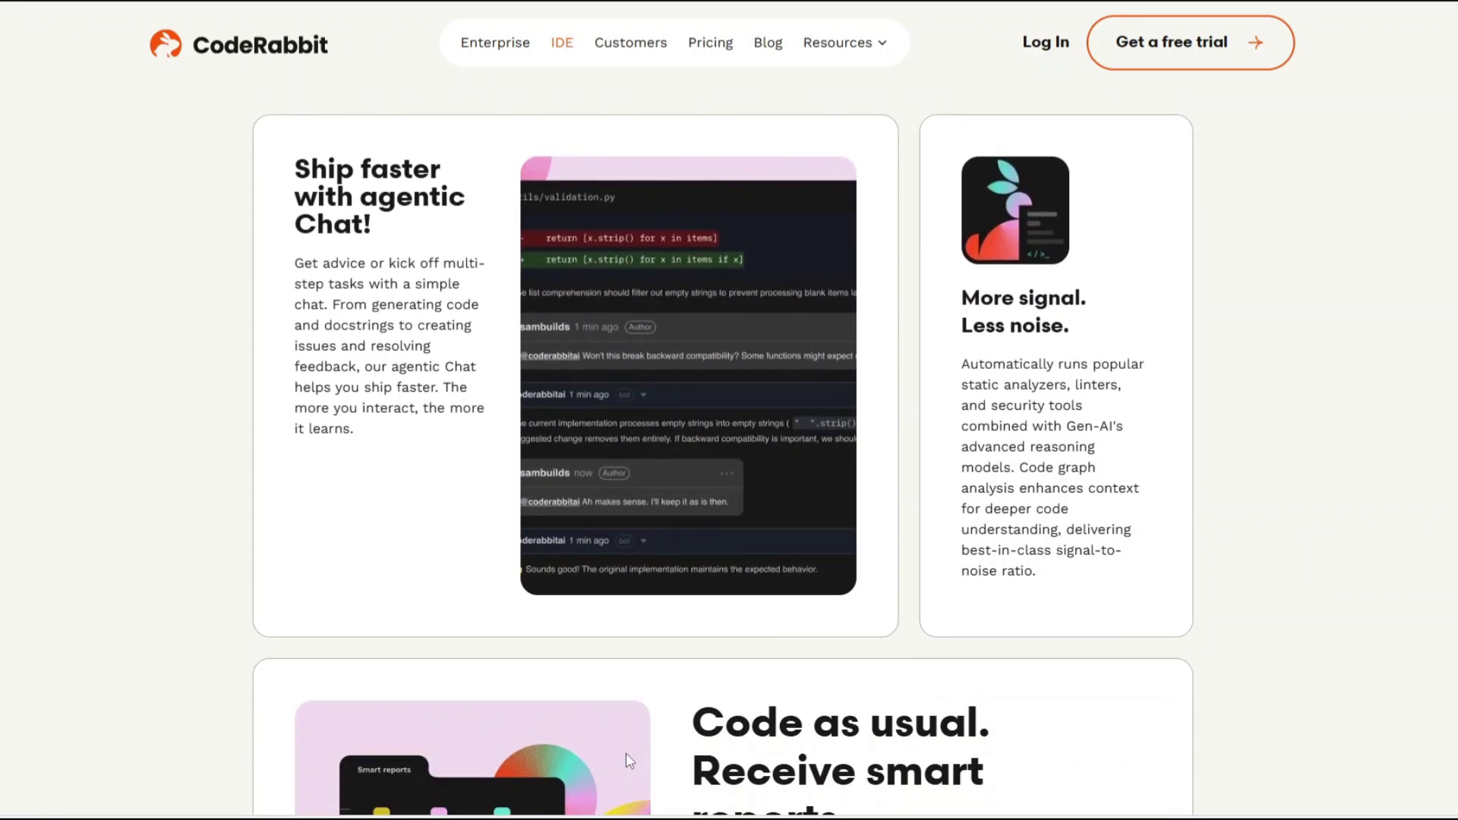
pyautogui.scroll(-1, 626, 759)
pyautogui.scroll(-1, 626, 759)
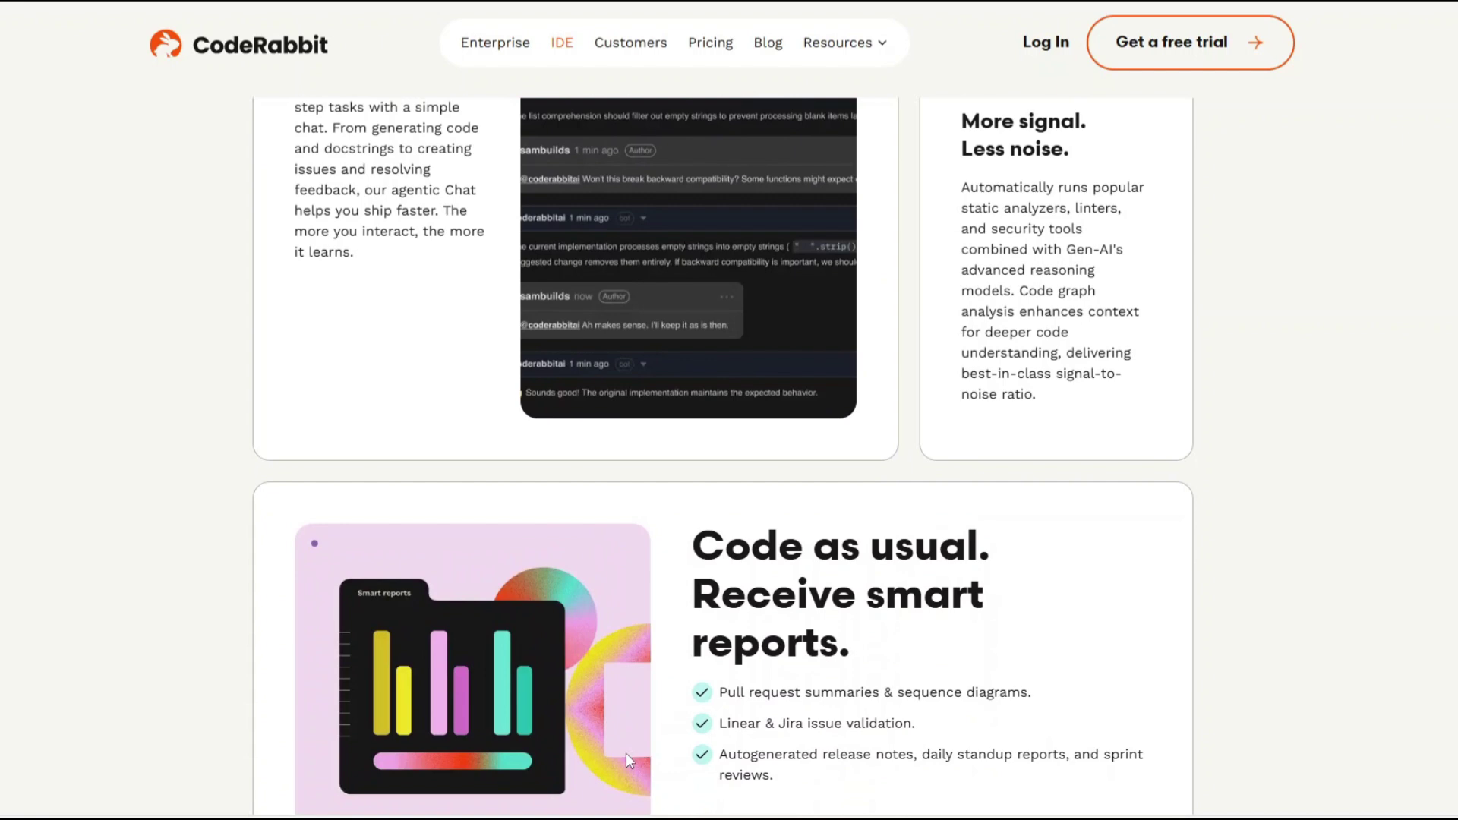
pyautogui.scroll(-2, 626, 753)
pyautogui.scroll(-2, 626, 755)
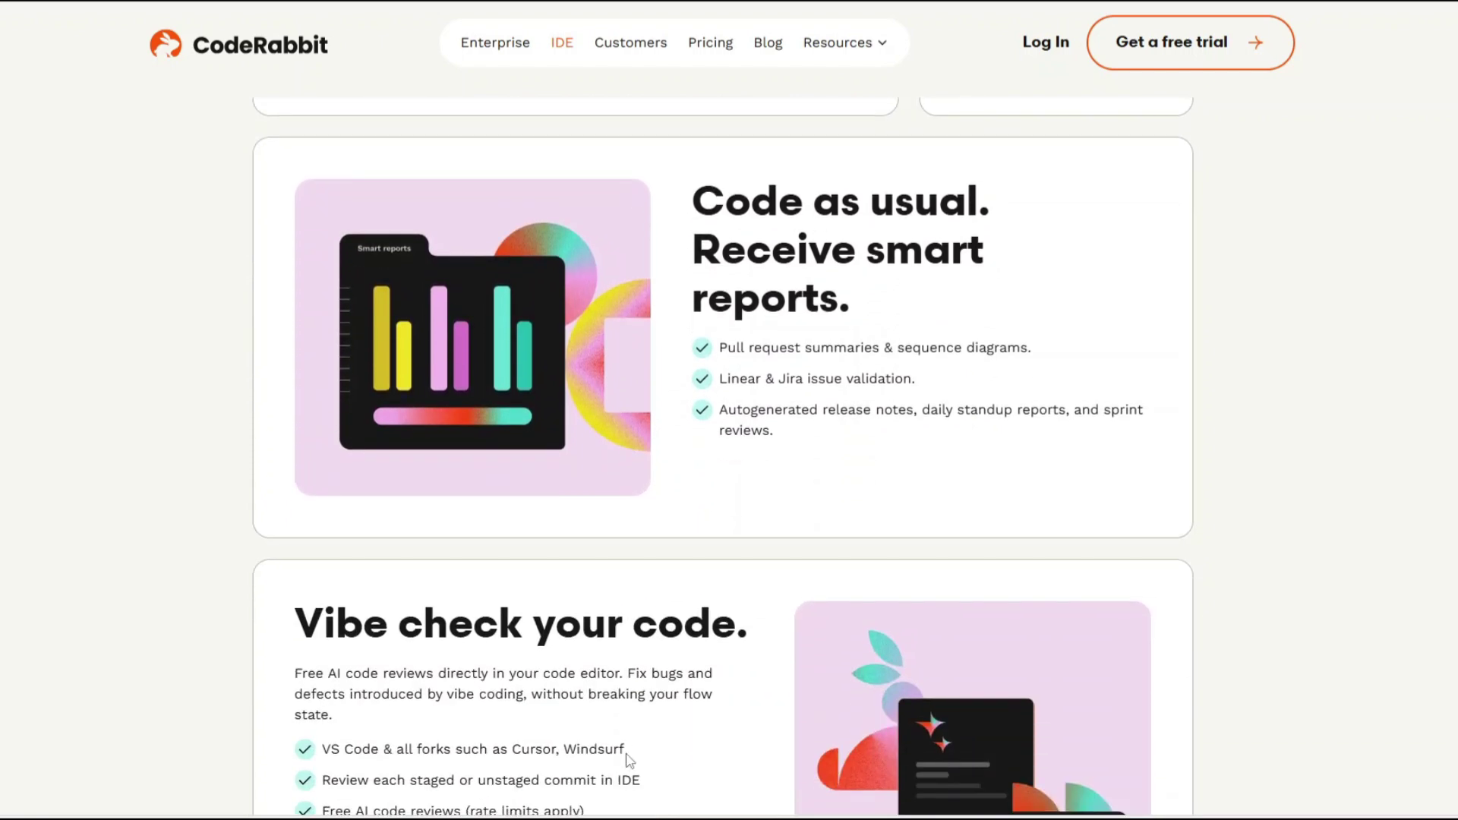
pyautogui.scroll(-1, 625, 760)
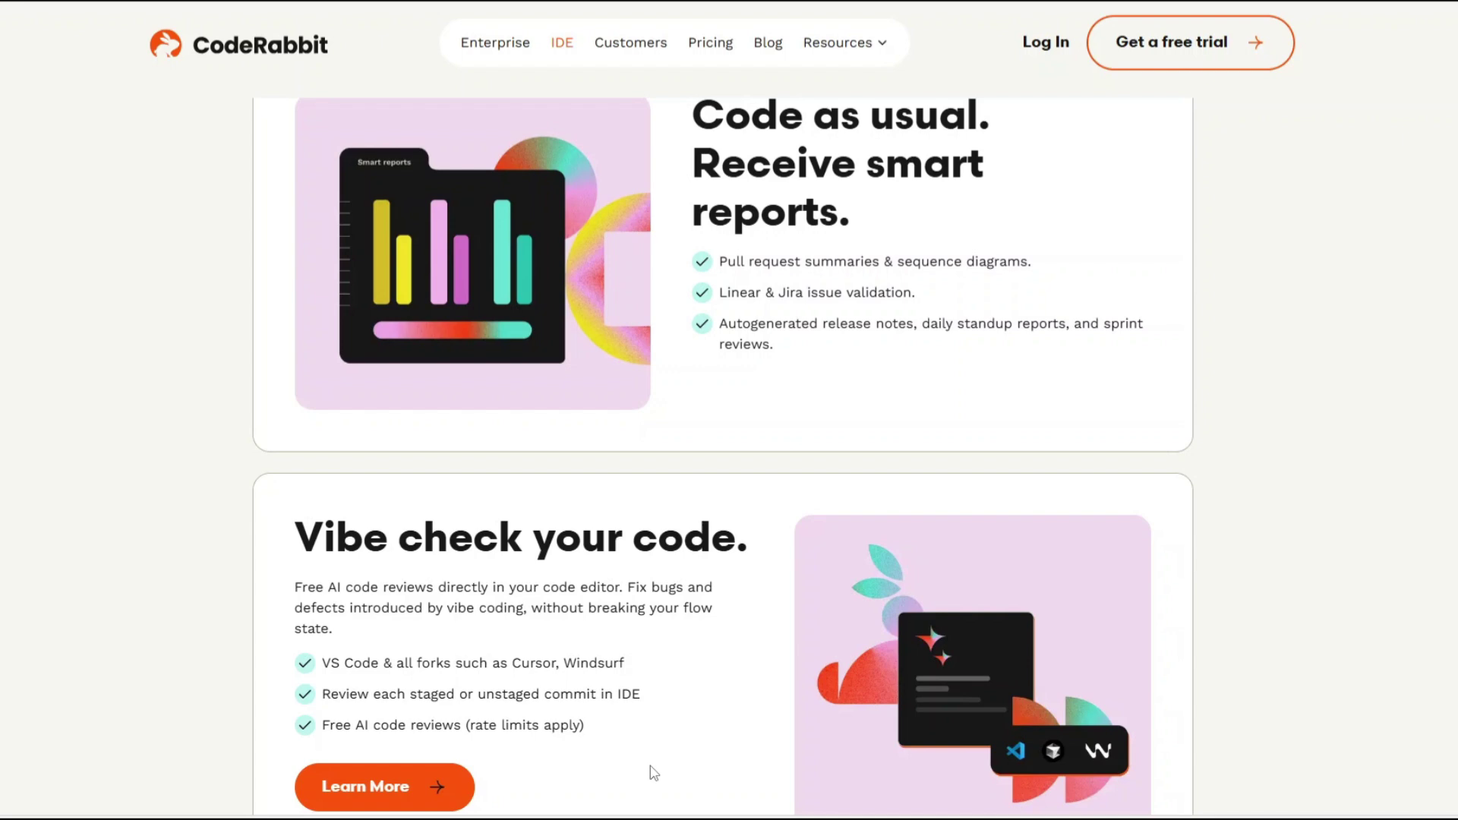
pyautogui.scroll(-1, 661, 699)
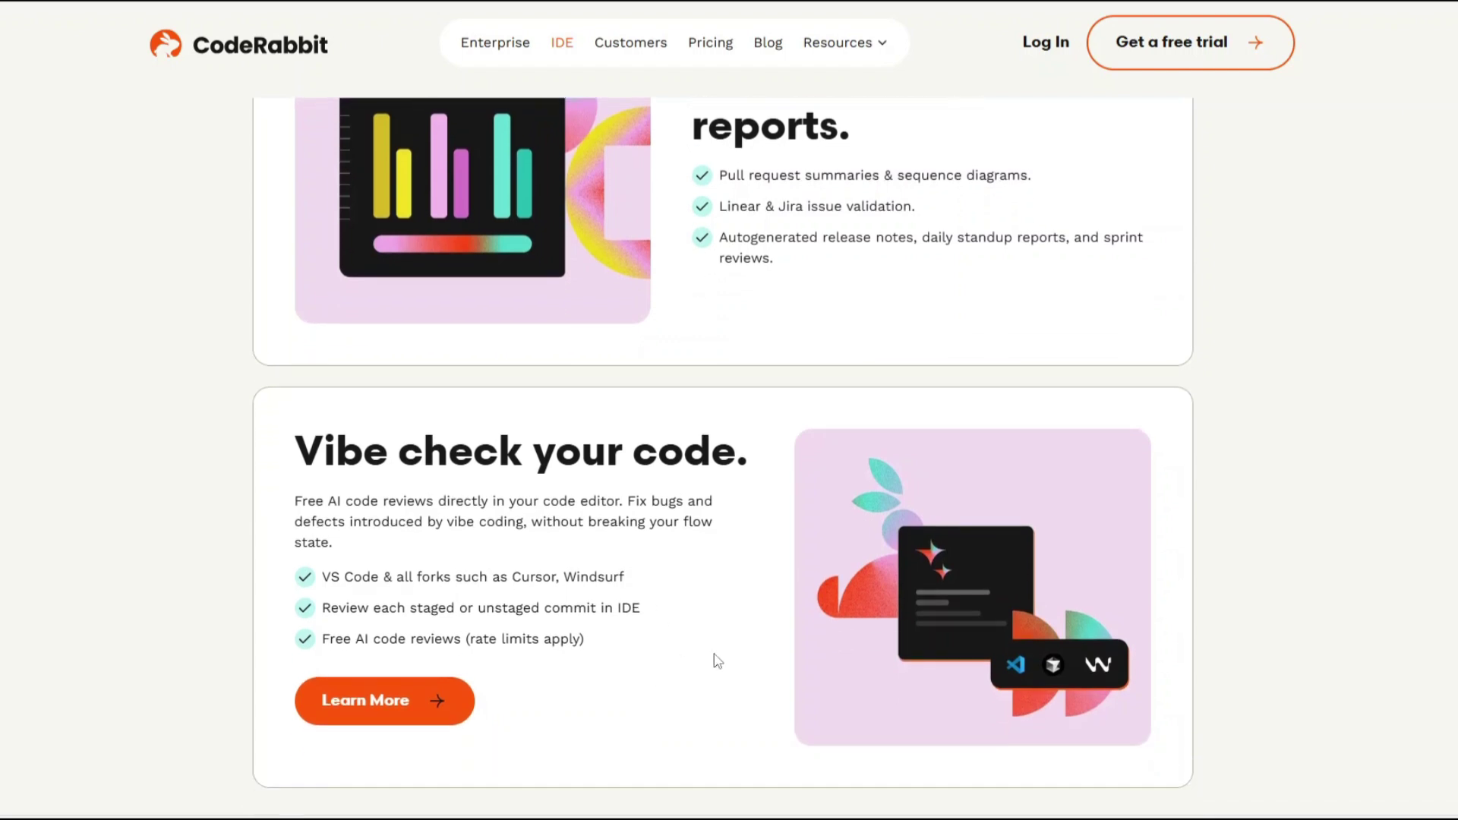
pyautogui.scroll(-2, 716, 660)
pyautogui.scroll(-2, 715, 661)
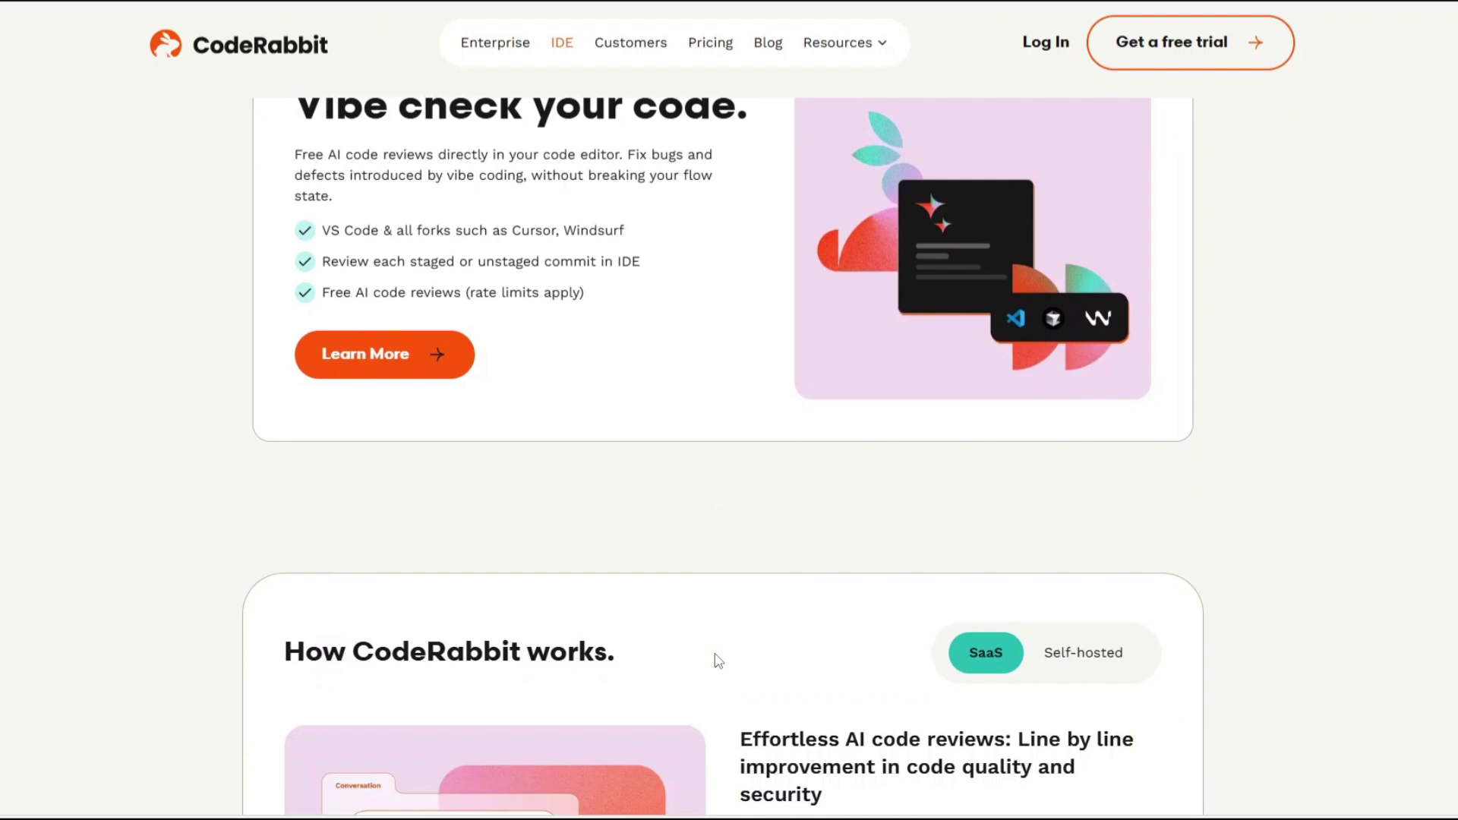
pyautogui.scroll(-2, 715, 661)
pyautogui.scroll(-1, 715, 661)
pyautogui.scroll(-2, 716, 660)
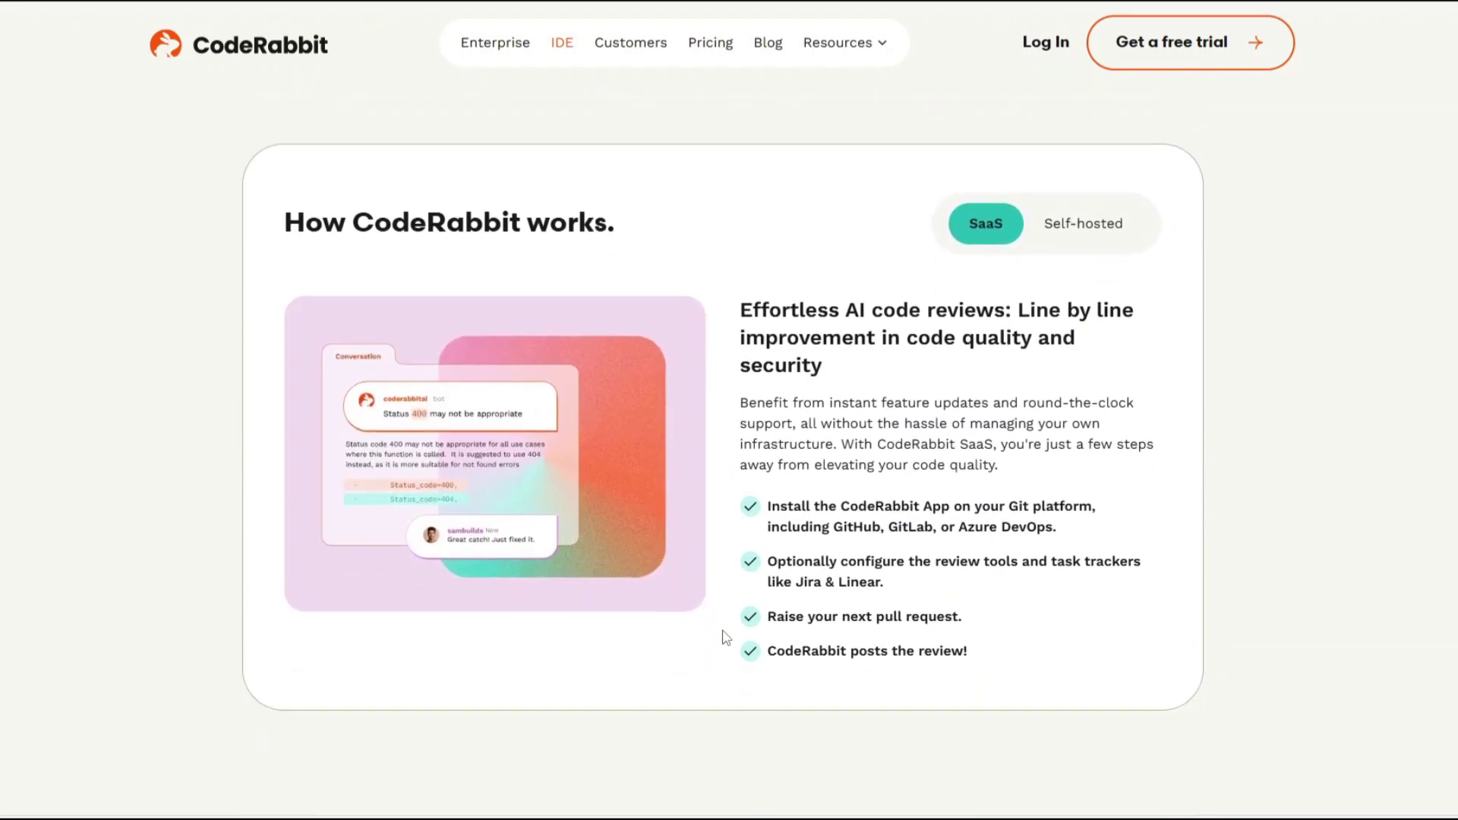
pyautogui.scroll(-1, 751, 618)
pyautogui.scroll(-2, 754, 615)
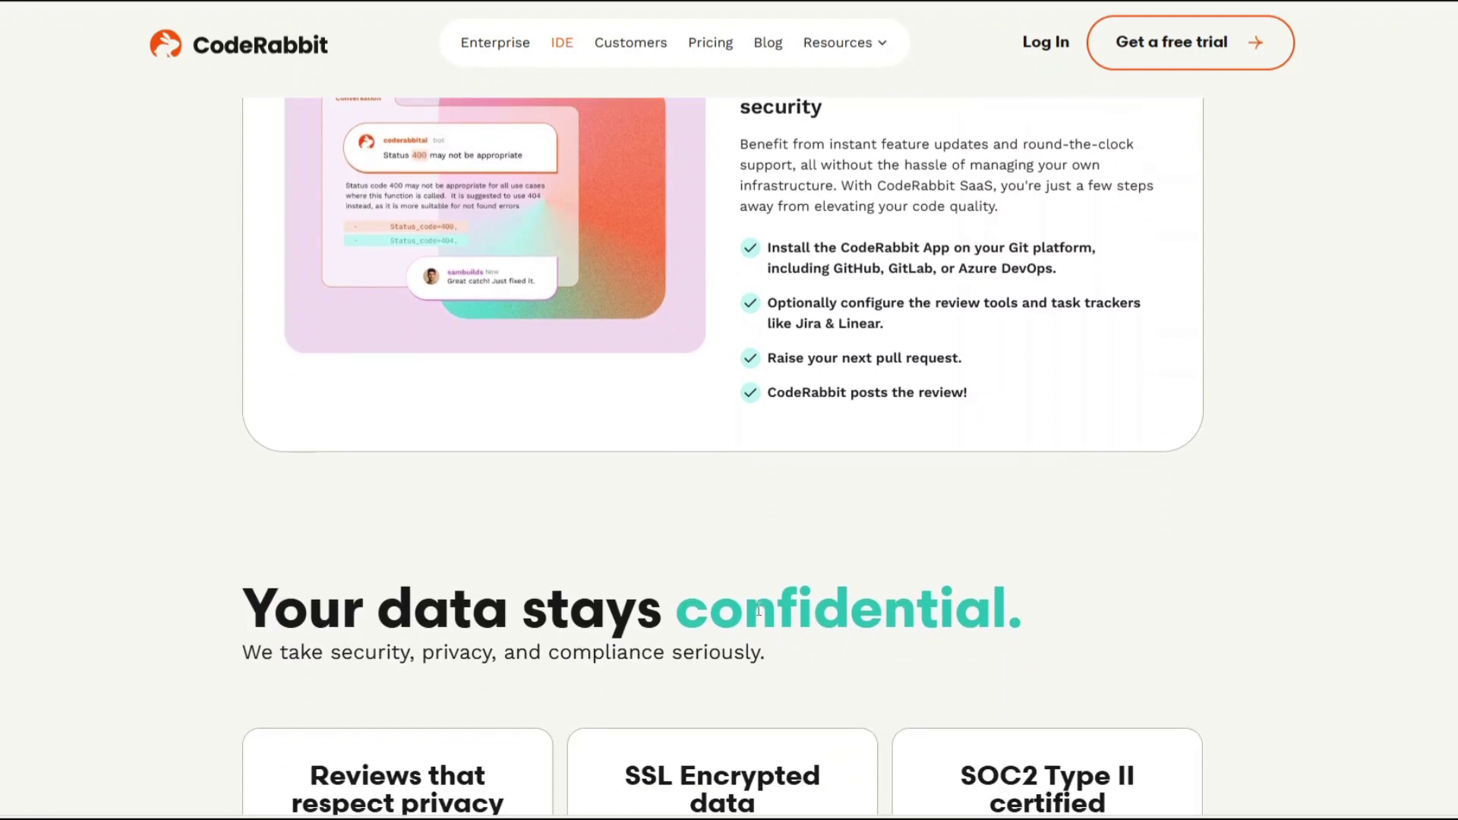
pyautogui.scroll(-1, 759, 614)
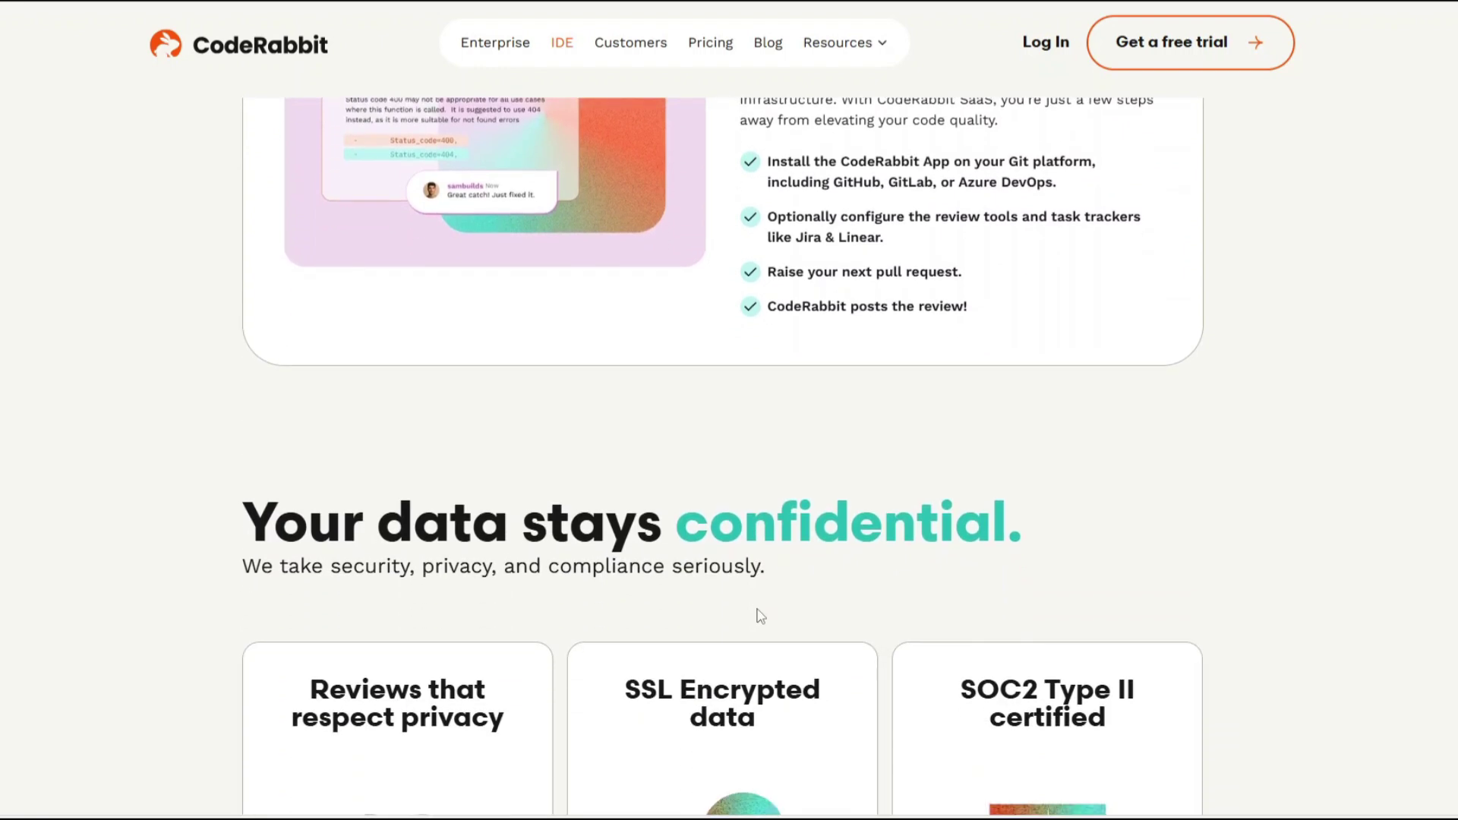
pyautogui.scroll(-2, 751, 604)
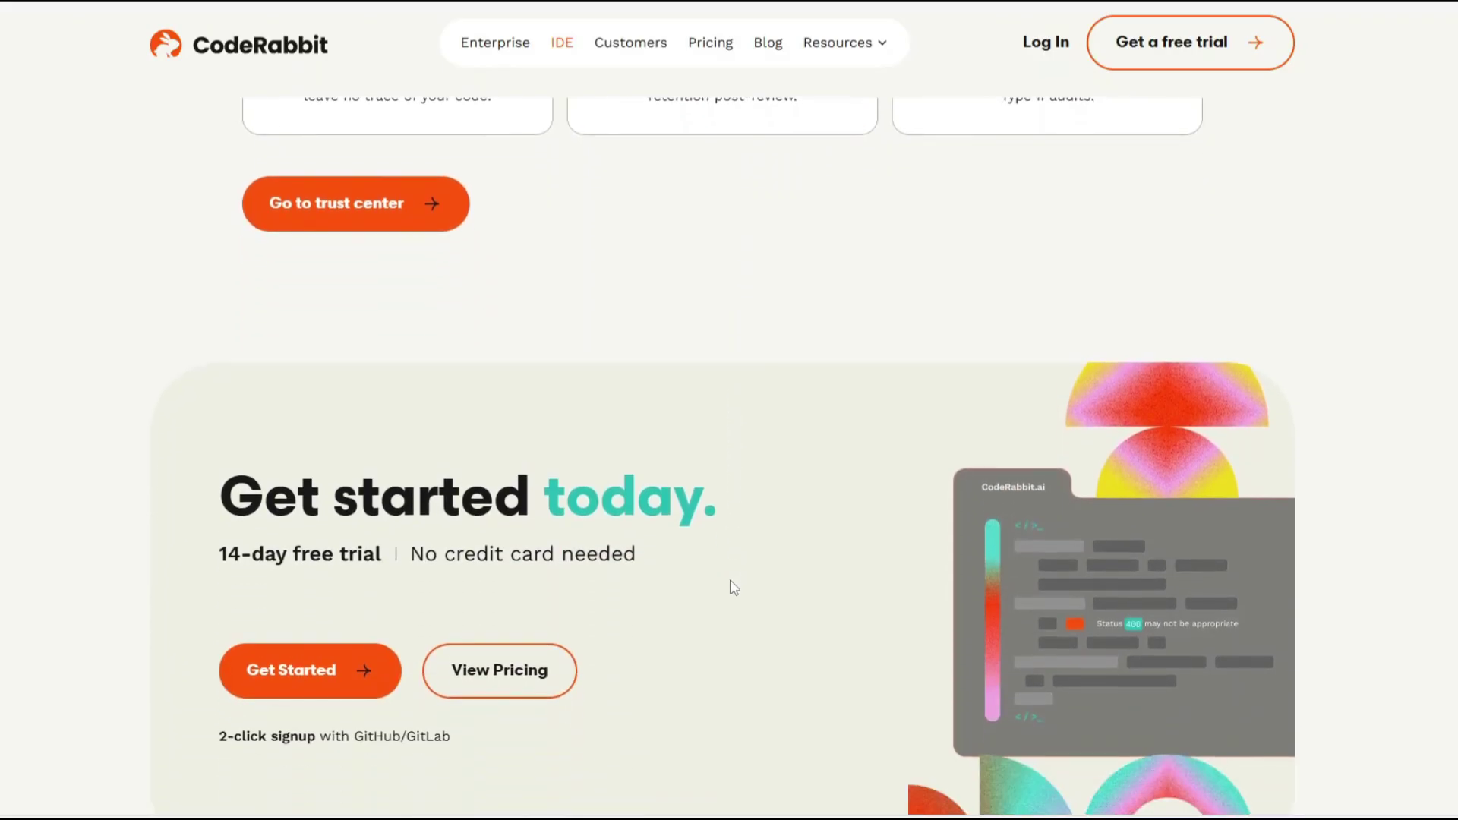
pyautogui.scroll(-1, 732, 587)
pyautogui.scroll(-1, 733, 586)
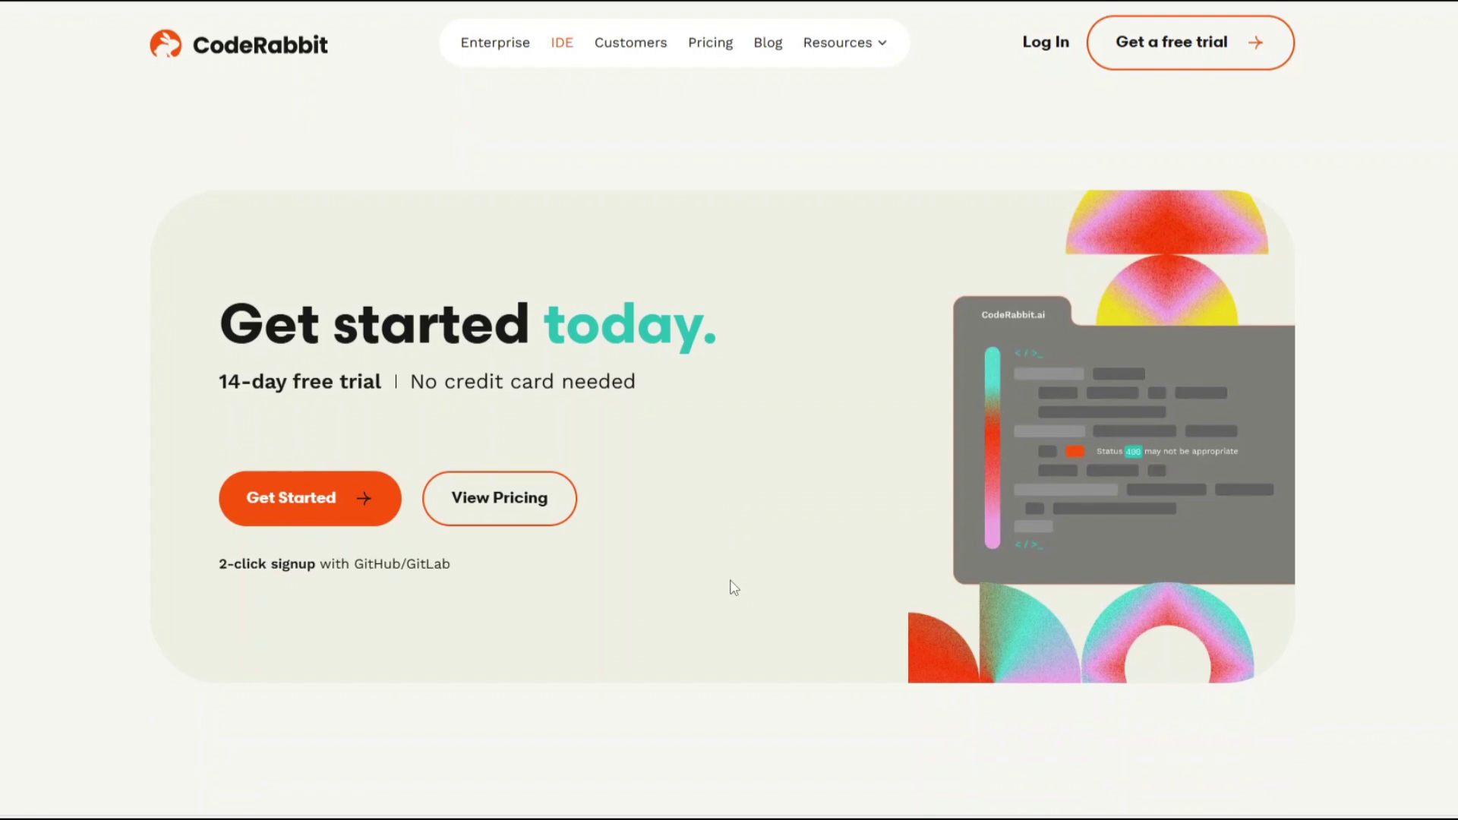
pyautogui.scroll(-2, 732, 586)
pyautogui.scroll(-1, 732, 587)
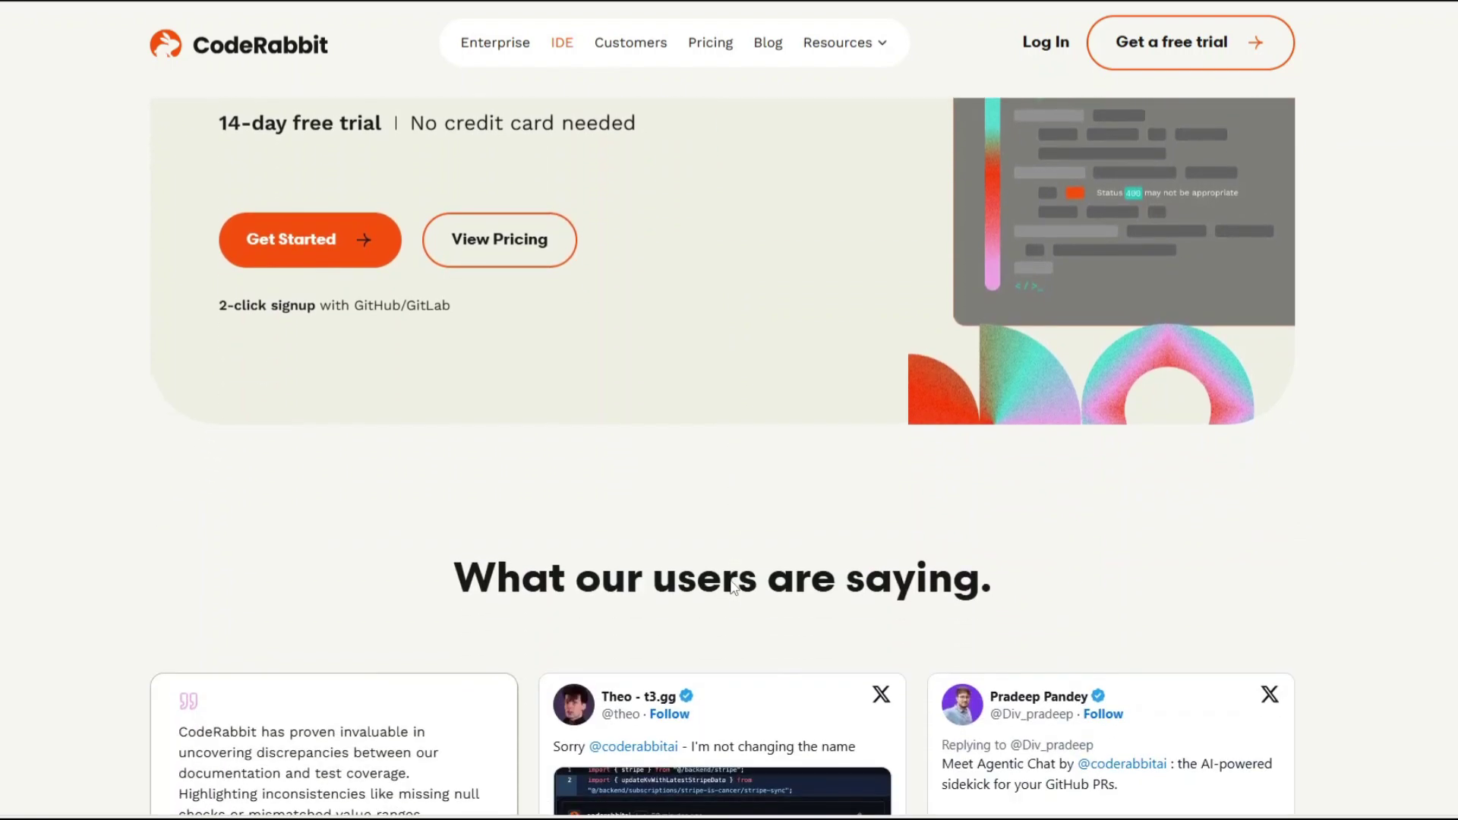